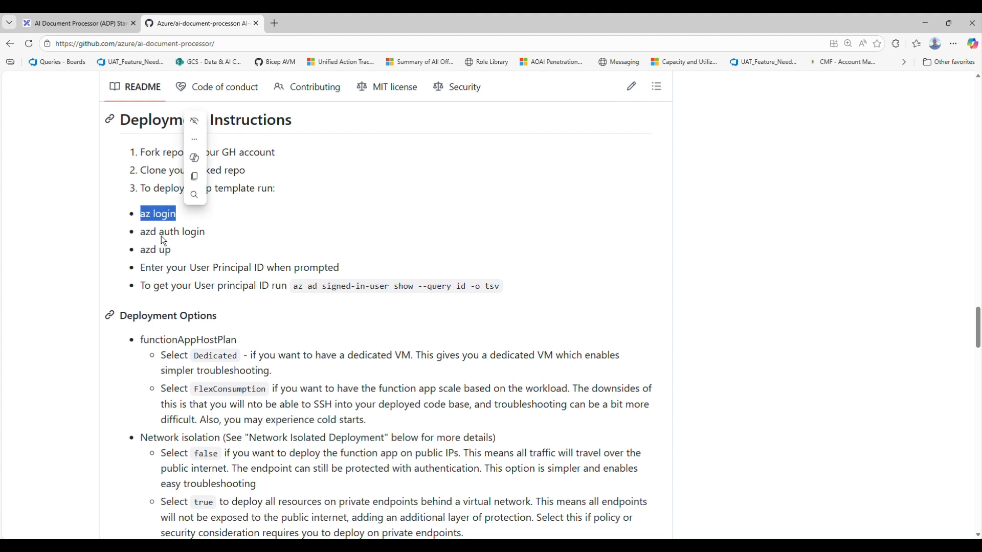
Highlight the azd auth login and azd up commands in the README's deployment instructions and switch to the main.bicep window in VS Code
{"action": "triple_click", "coordinate": [146, 233]}
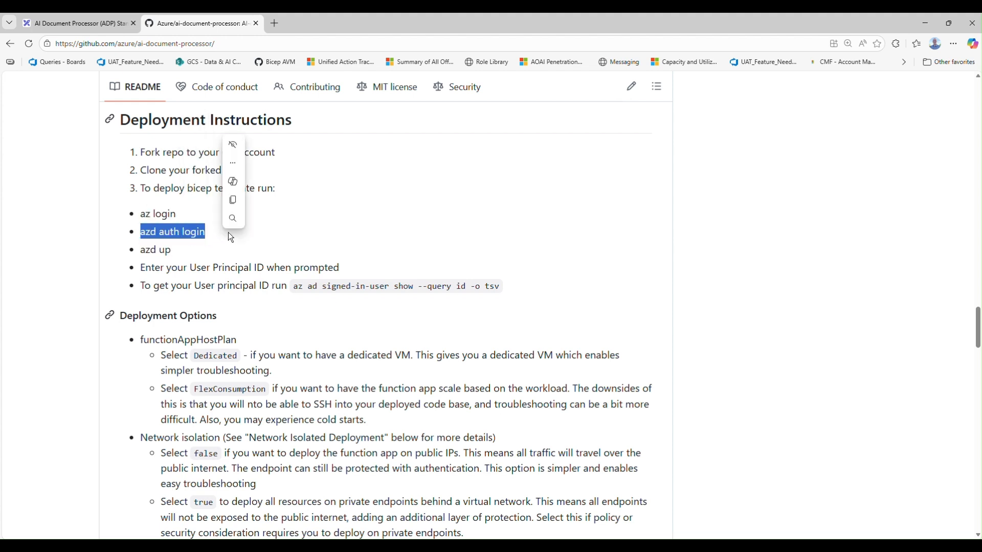
{"action": "triple_click", "coordinate": [137, 251]}
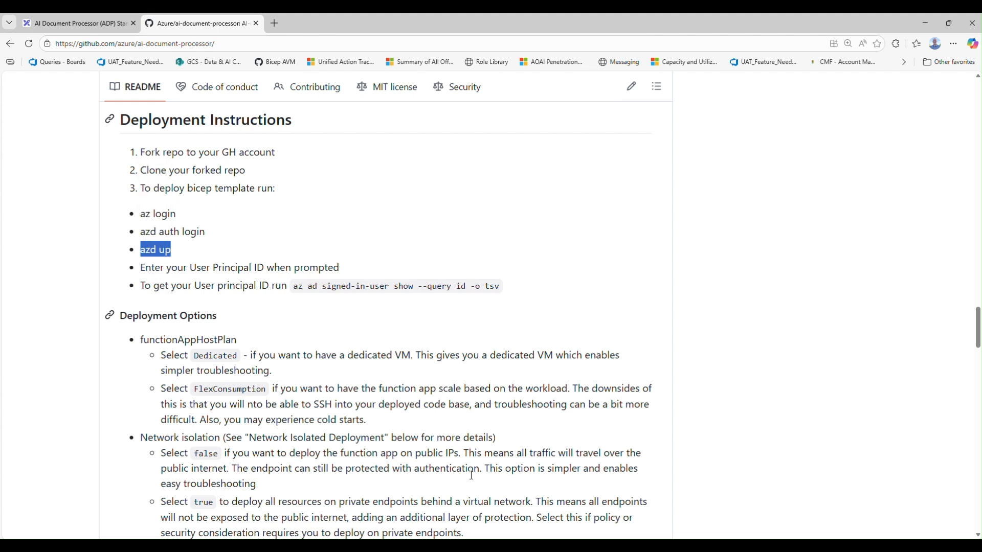
{"action": "mouse_move", "coordinate": [572, 546]}
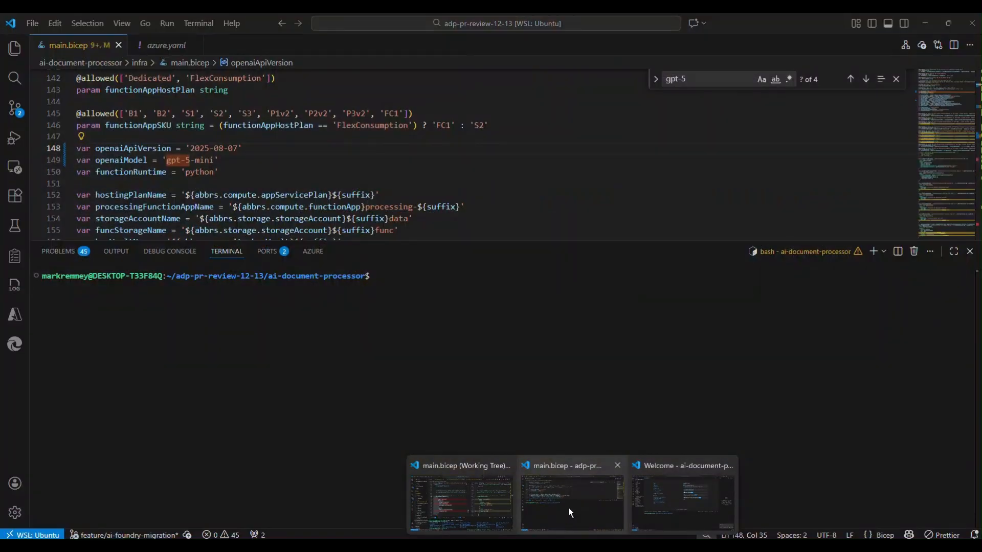
{"action": "left_click", "coordinate": [568, 506]}
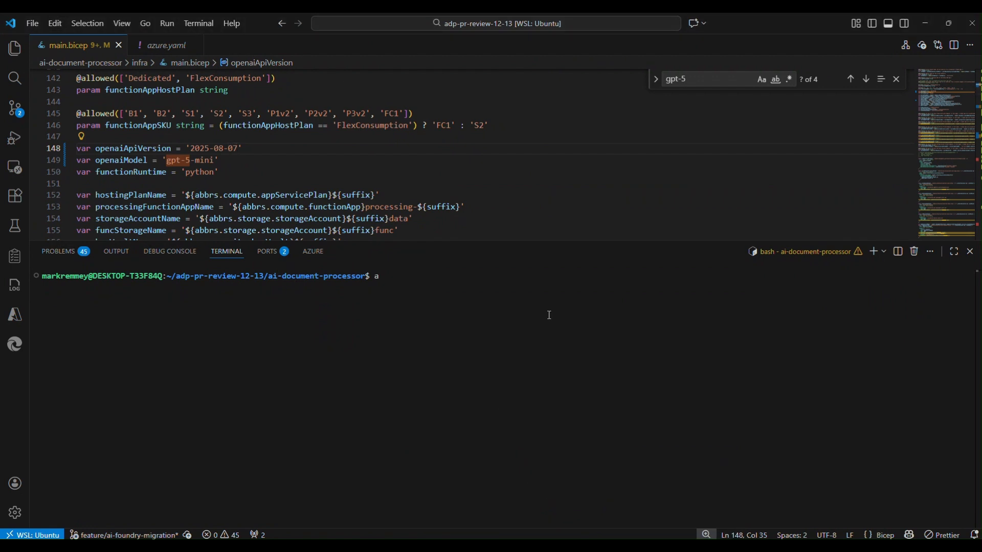
{"action": "type", "text": "zd up"}
{"action": "key", "text": "Return"}
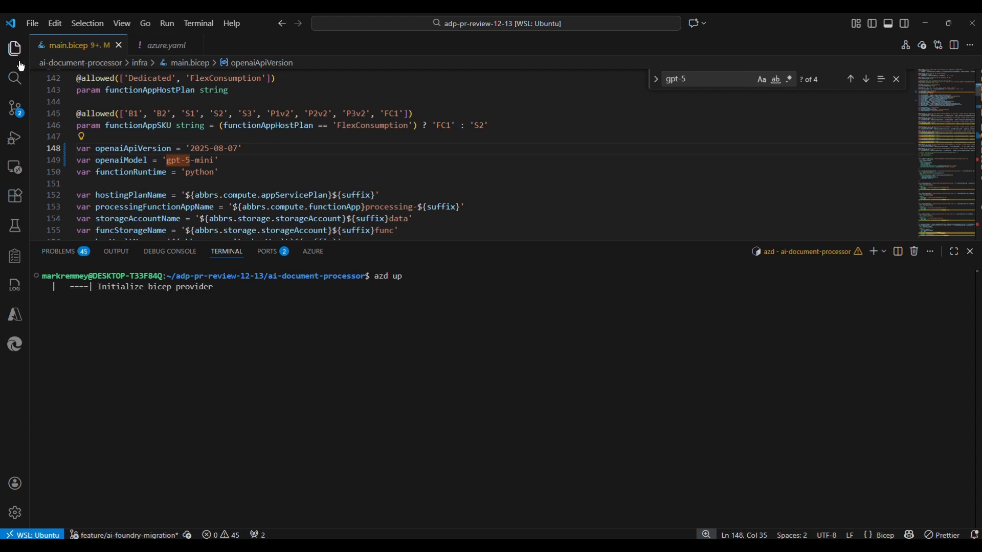
{"action": "key", "text": "ctrl+c"}
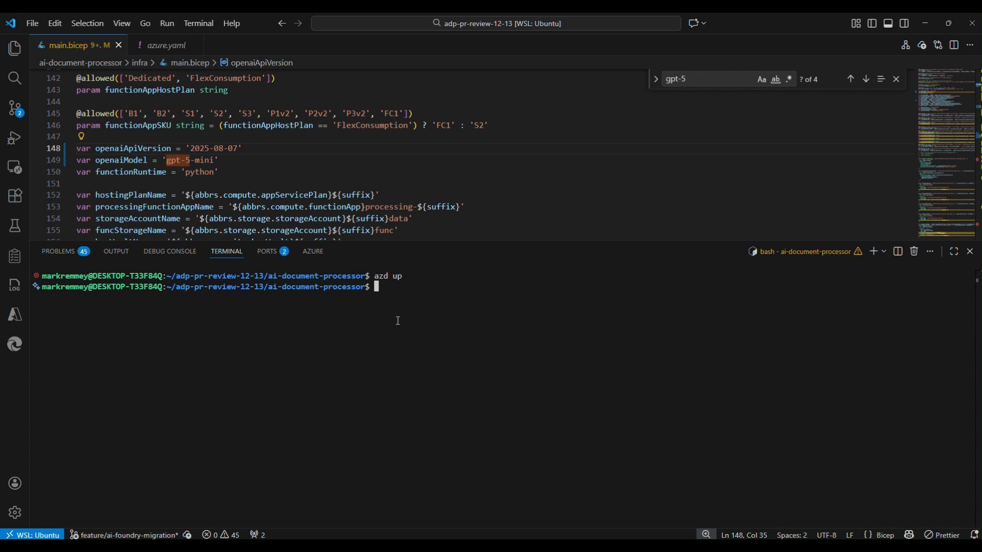
Delete the existing .azure folder with rm -rf .azure and clear the terminal
{"action": "type", "text": "rm -rf .azure"}
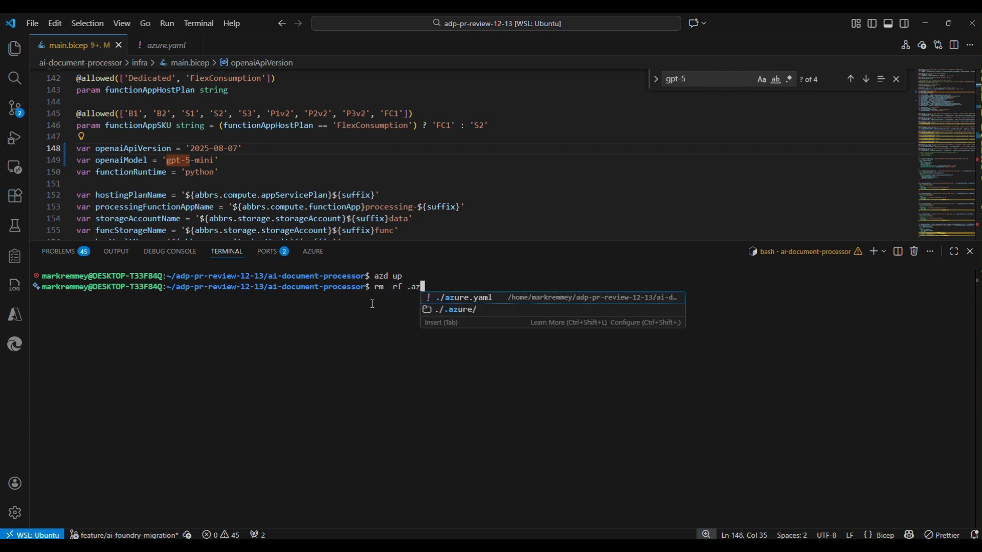
{"action": "key", "text": "Return"}
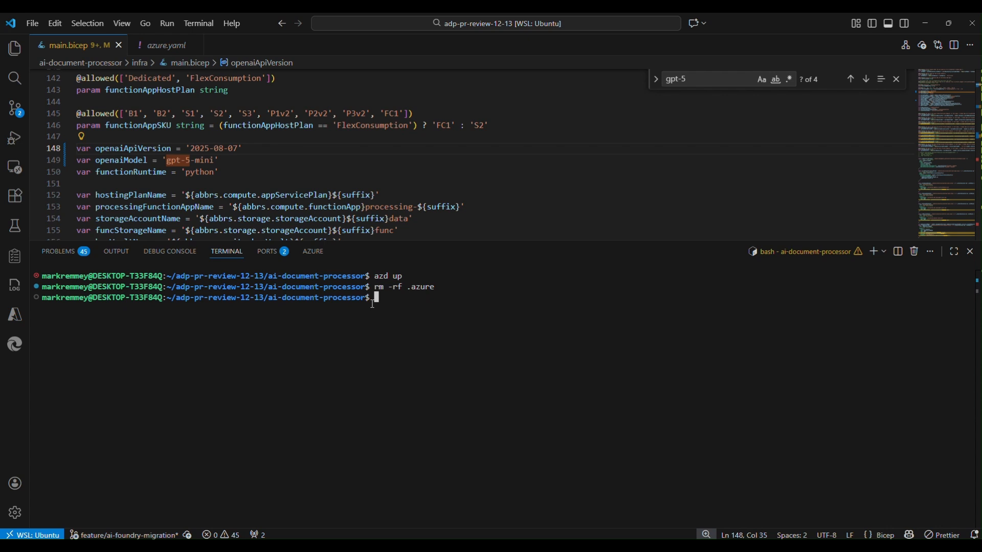
{"action": "key", "text": "ctrl+l"}
Run azd up, name the new environment adp-env-demo and accept the preselected MCAPS-Hybrid subscription
{"action": "type", "text": "azd up"}
{"action": "key", "text": "Return"}
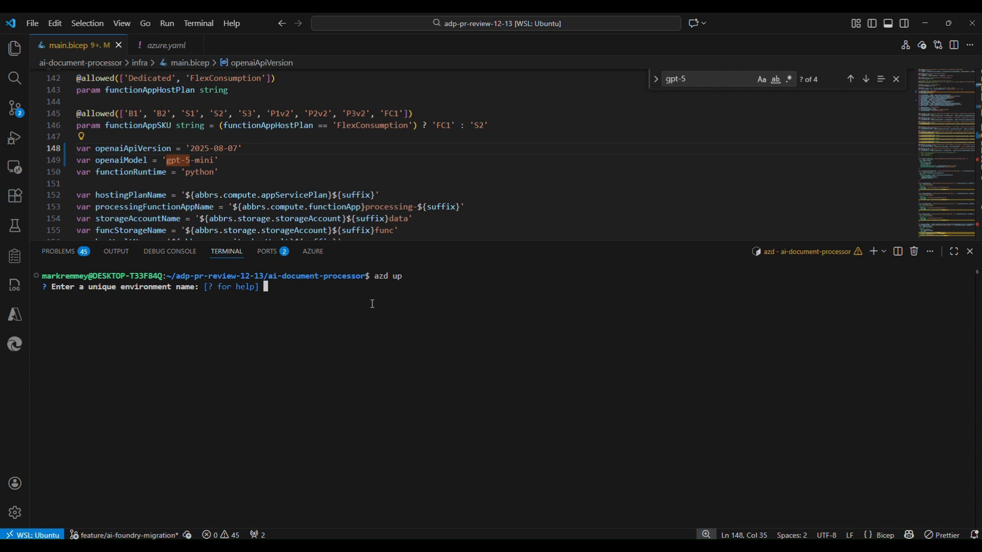
{"action": "type", "text": "adp-env-demo"}
{"action": "key", "text": "Return"}
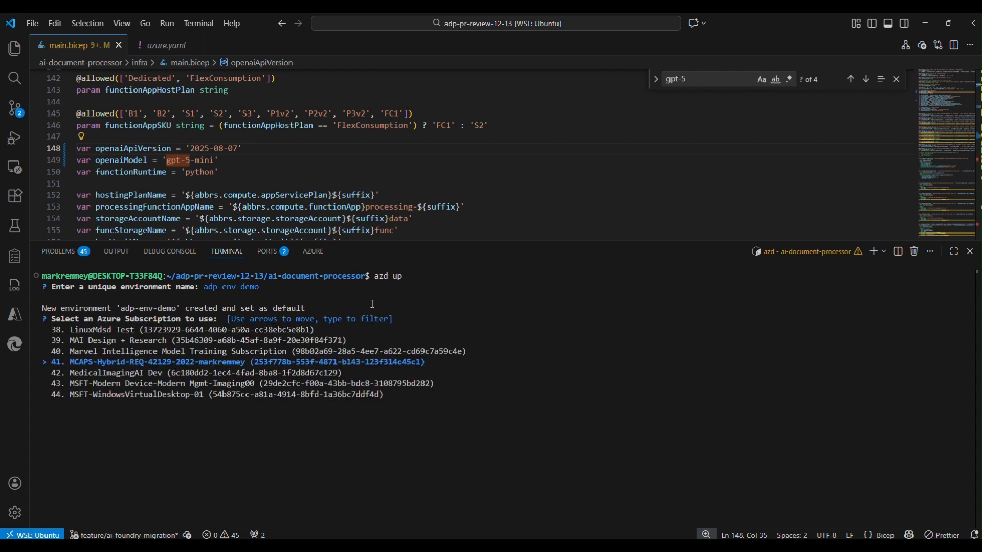
{"action": "left_click", "coordinate": [15, 48]}
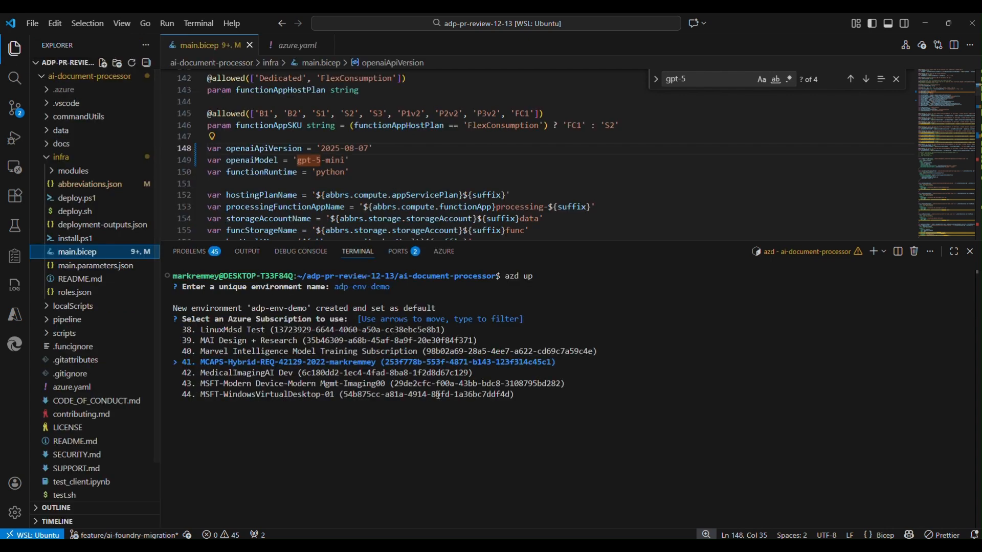
{"action": "key", "text": "Return"}
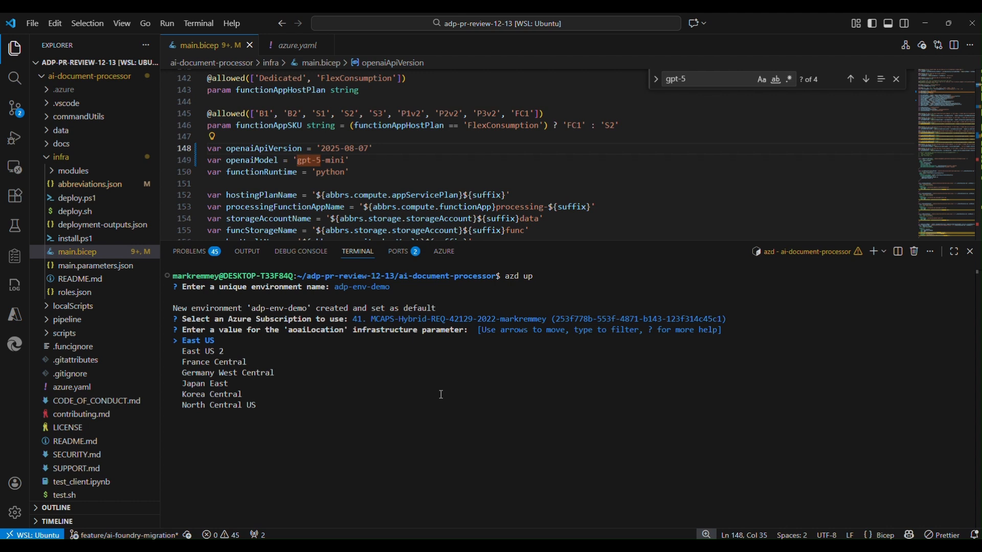
Check the availability of gpt-5-mini in eastus in the Global Standard table of the Foundry Models documentation
{"action": "key", "text": "Down"}
{"action": "key", "text": "Down"}
{"action": "key", "text": "Down"}
{"action": "key", "text": "Down"}
{"action": "key", "text": "Down"}
{"action": "key", "text": "Down"}
{"action": "key", "text": "Up"}
{"action": "key", "text": "Up"}
{"action": "key", "text": "Up"}
{"action": "key", "text": "Up"}
{"action": "key", "text": "Up"}
{"action": "key", "text": "Up"}
{"action": "key", "text": "alt+Tab"}
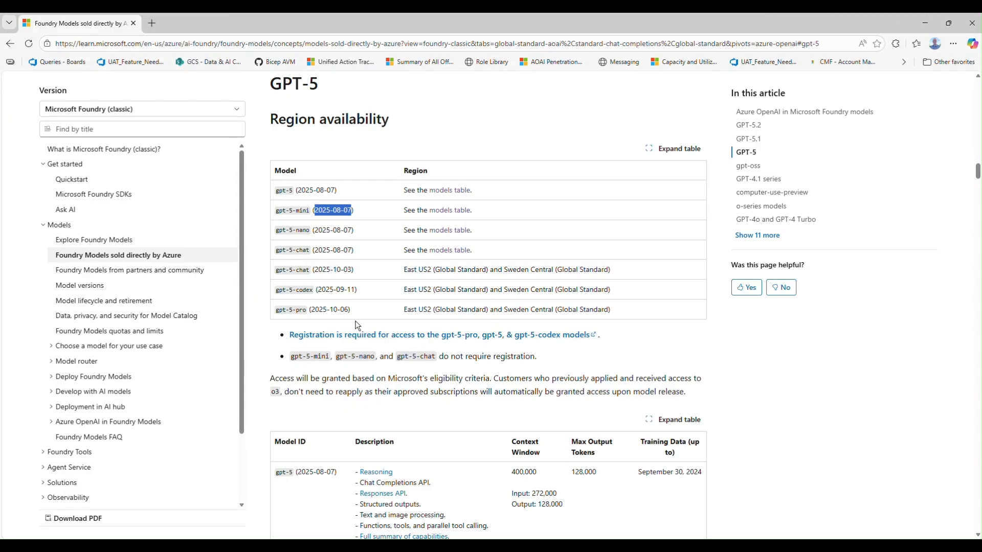
{"action": "left_click", "coordinate": [450, 211]}
{"action": "scroll", "coordinate": [586, 279], "scroll_direction": "down", "scroll_amount": 3}
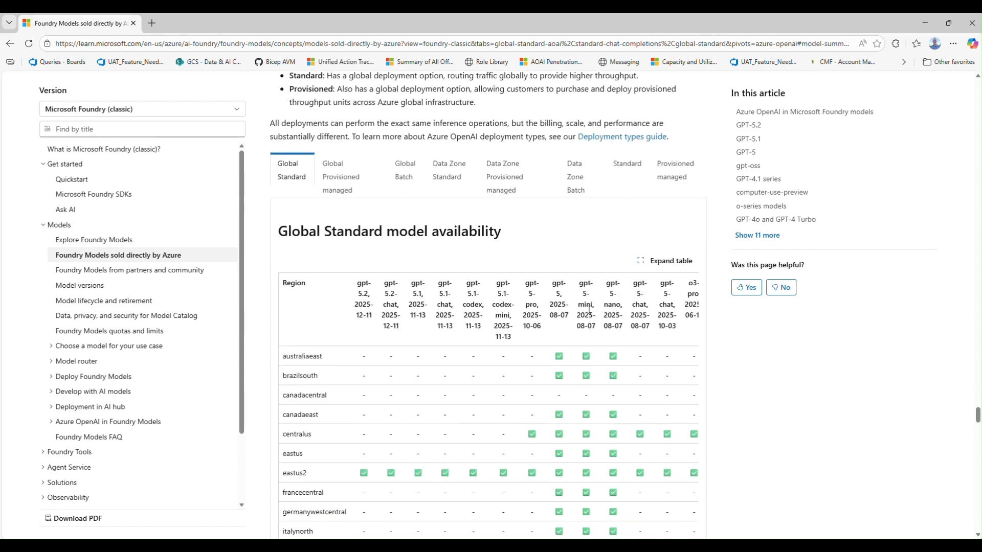
{"action": "scroll", "coordinate": [589, 309], "scroll_direction": "down", "scroll_amount": 1}
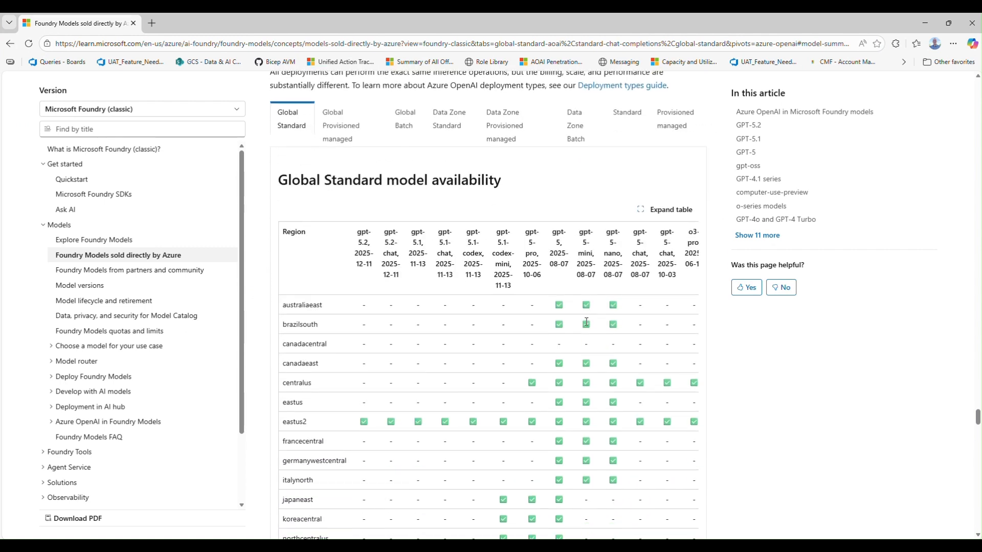
{"action": "left_click", "coordinate": [587, 403]}
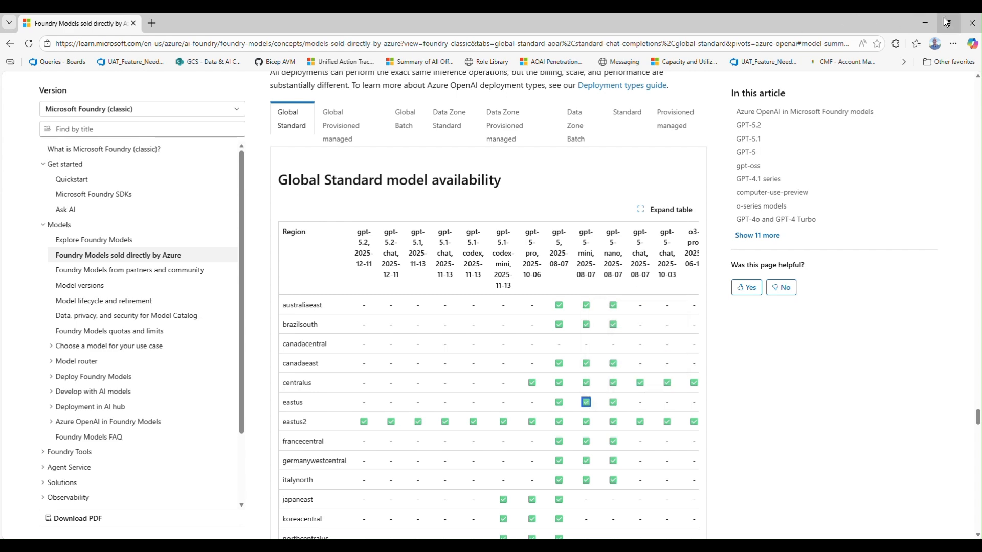
{"action": "left_click", "coordinate": [925, 23]}
Set aoaiLocation to East US, deployVM to false, functionAppHostPlan to Dedicated, location to East US (eastus) and networkIsolation to false
{"action": "key", "text": "Return"}
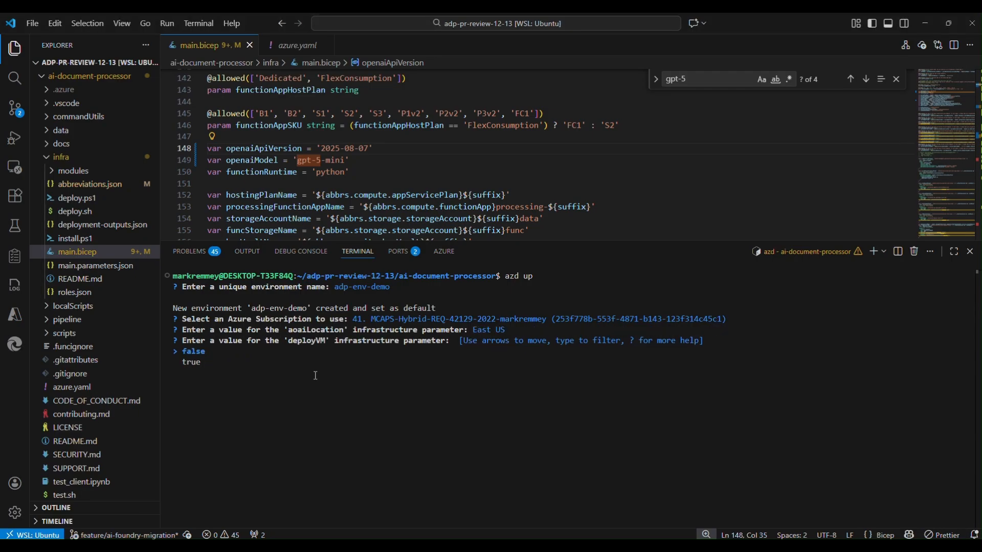
{"action": "key", "text": "Return"}
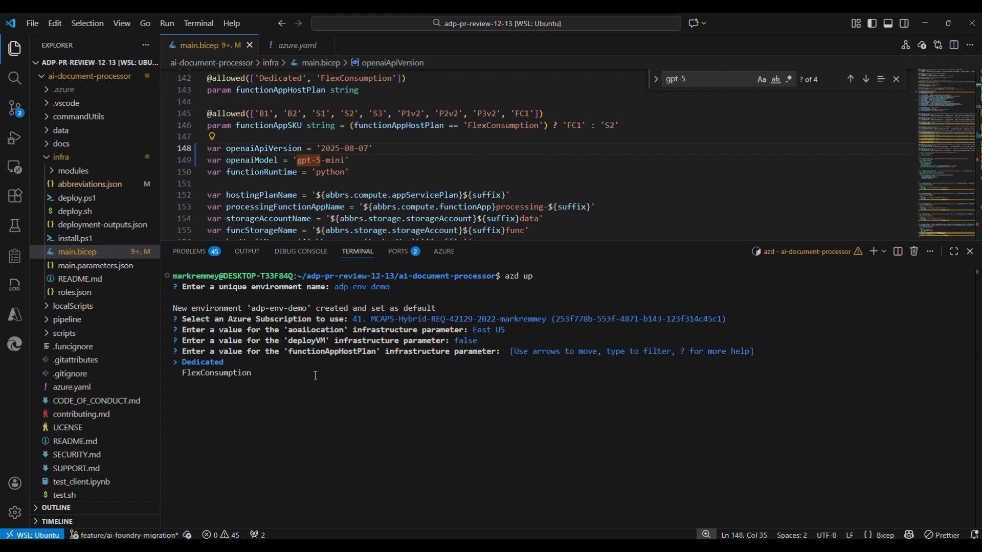
{"action": "key", "text": "Return"}
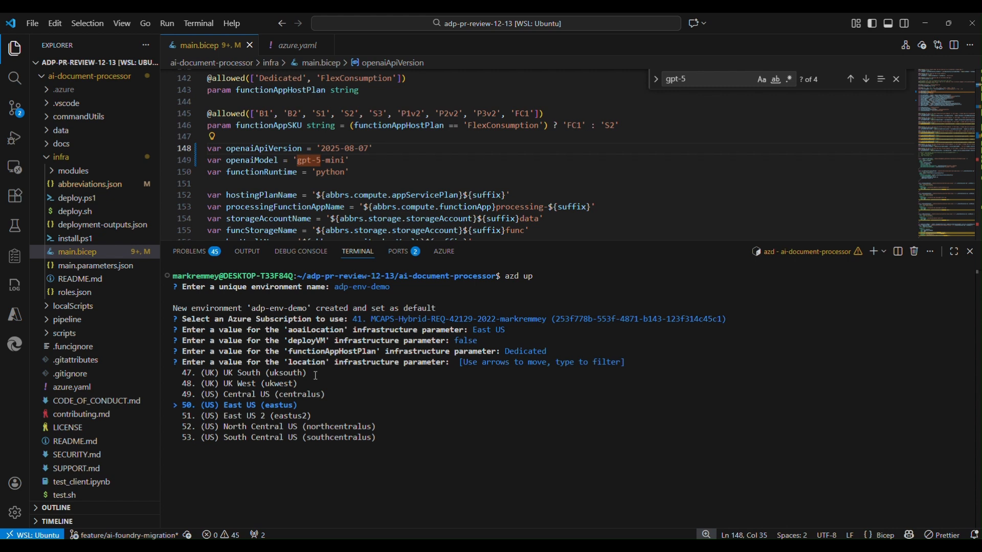
{"action": "key", "text": "Return"}
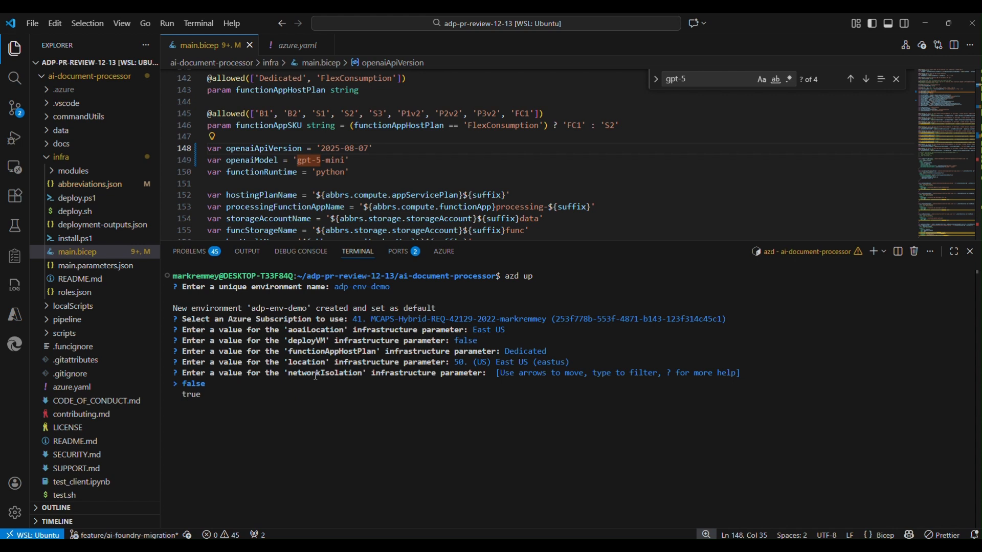
{"action": "key", "text": "Return"}
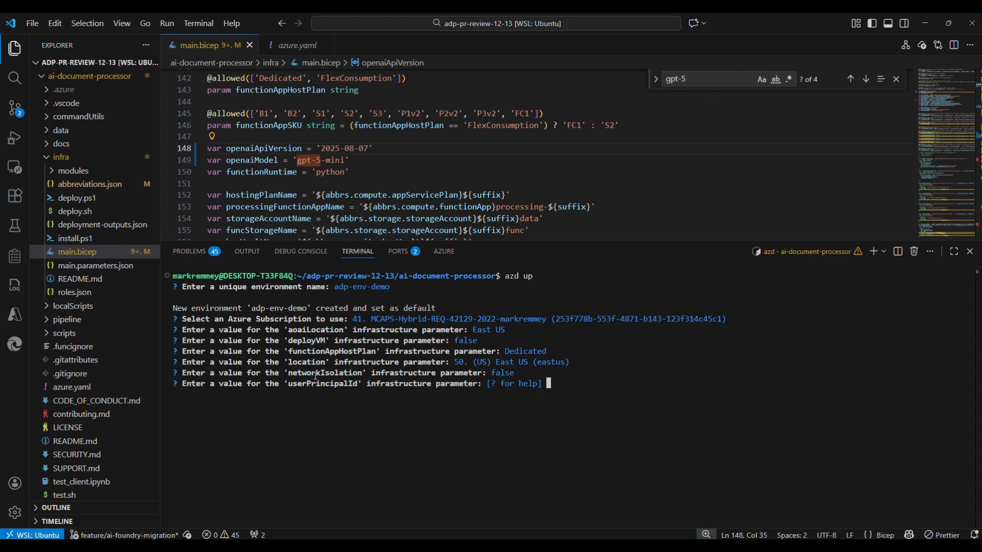
Show the signed-in account's details in a new terminal with az ad signed-in-user show
{"action": "left_click", "coordinate": [873, 251]}
{"action": "type", "text": "az ad "}
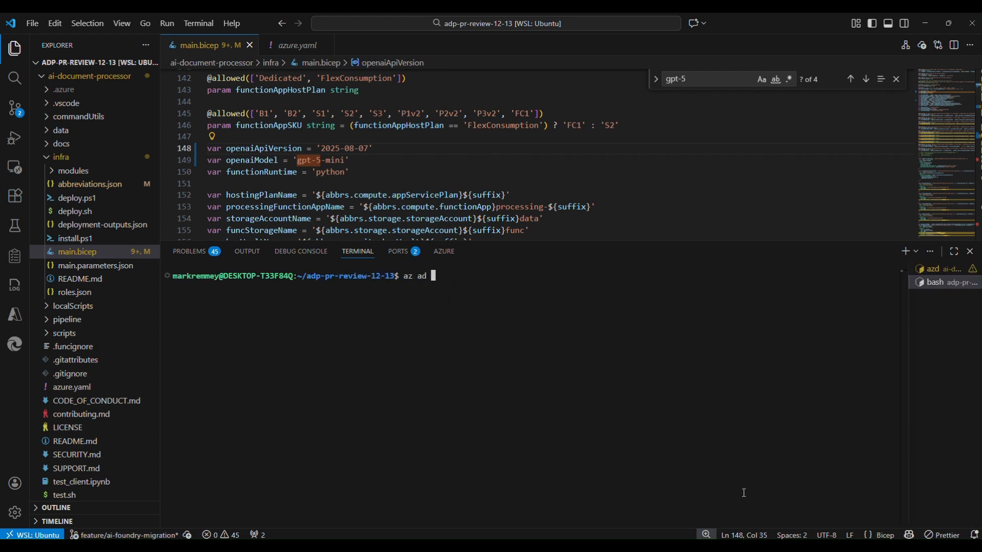
{"action": "type", "text": "signed-in-user show"}
{"action": "key", "text": "Return"}
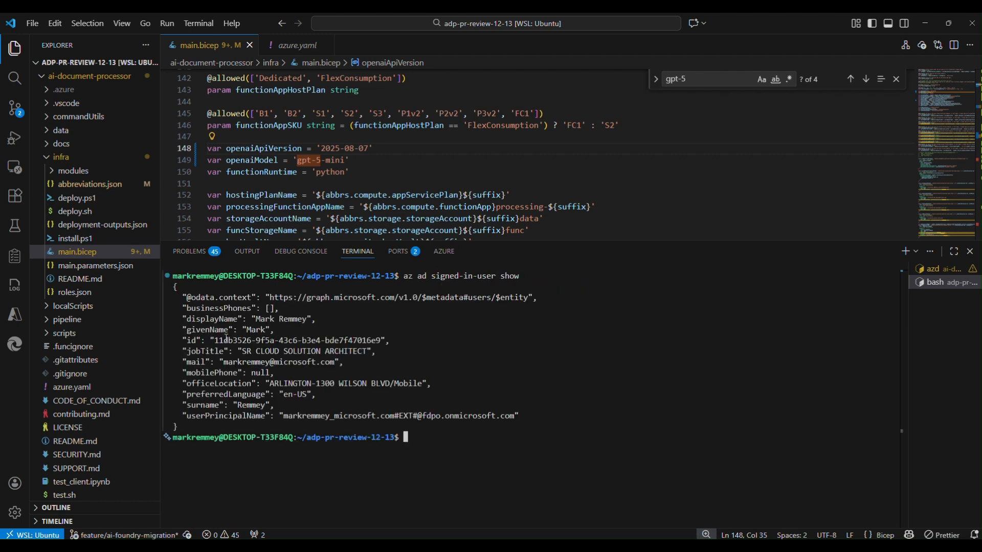
Copy the id value from the account details and enter it as userPrincipalId in the azd up session
{"action": "double_click", "coordinate": [226, 338]}
{"action": "left_click_drag", "start_coordinate": [213, 339], "coordinate": [387, 337]}
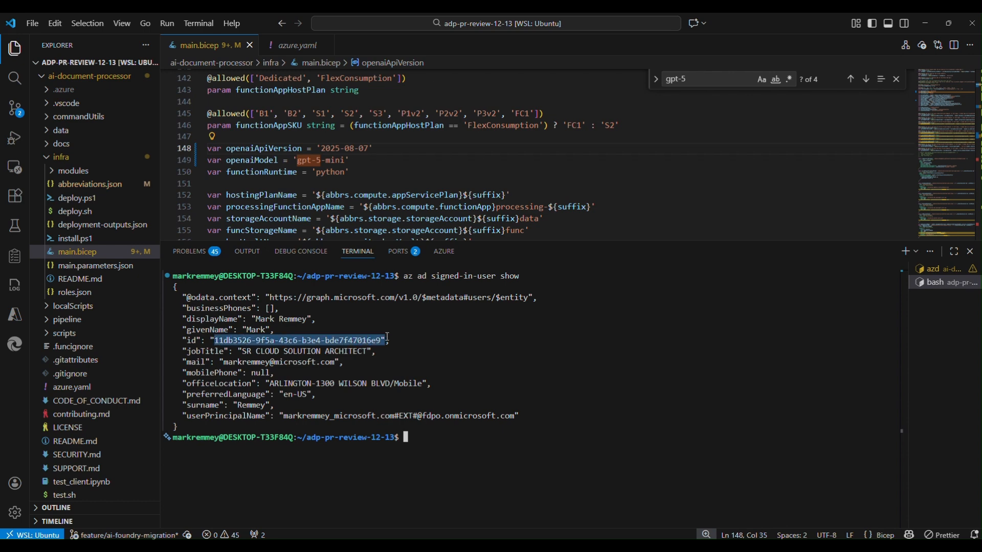
{"action": "key", "text": "ctrl+c"}
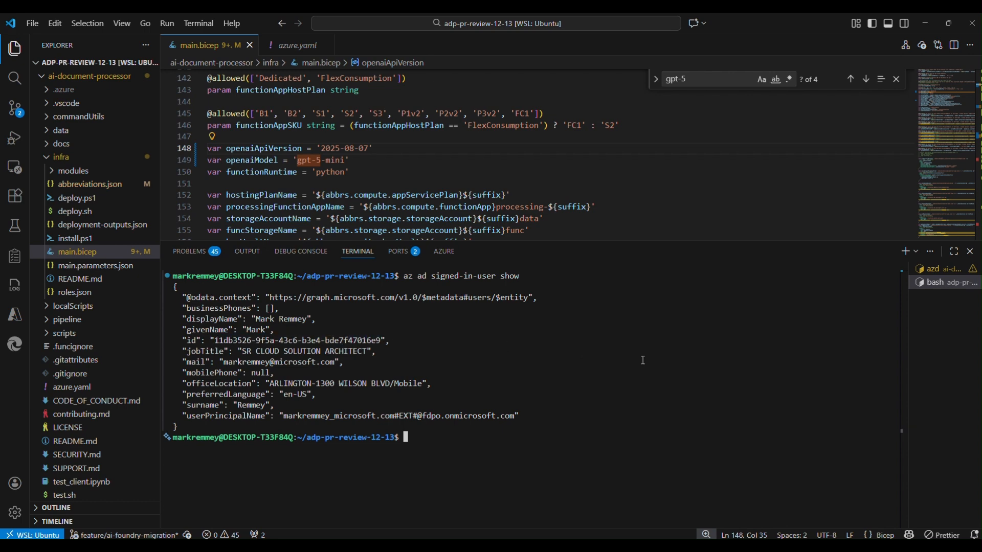
{"action": "left_click", "coordinate": [928, 269]}
{"action": "key", "text": "ctrl+v"}
{"action": "key", "text": "Return"}
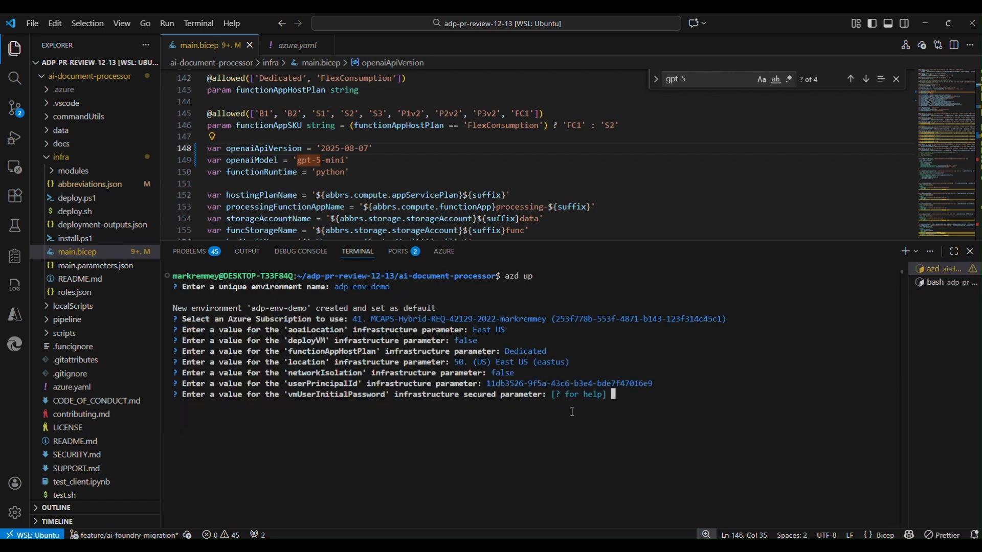
Enter the initial VM user password for the vmUserInitialPassword parameter
{"action": "type", "text": "**************"}
{"action": "key", "text": "Return"}
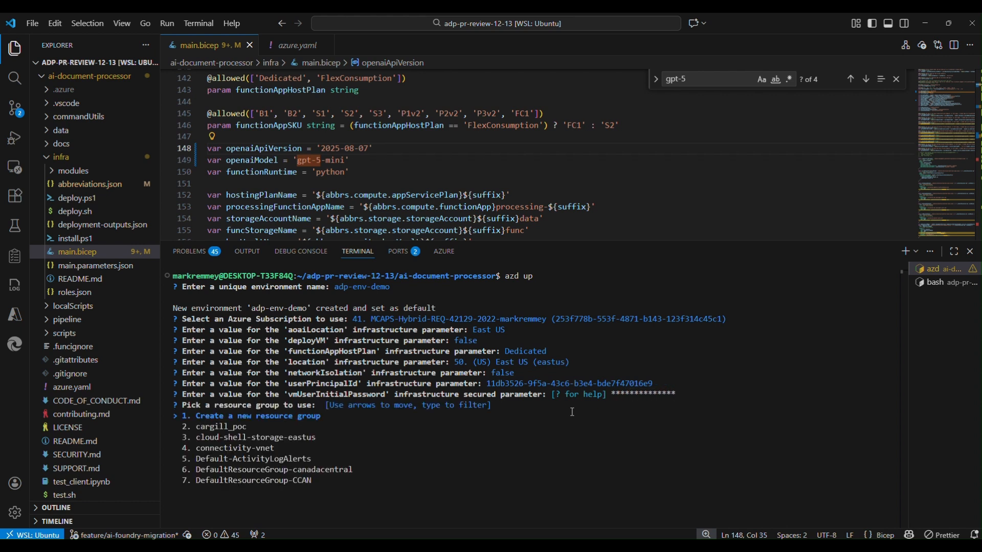
Choose to create a new resource group and accept the suggested name rg-adp-env-demo
{"action": "key", "text": "Return"}
{"action": "type", "text": "rg-adp-env-demo) rg-"}
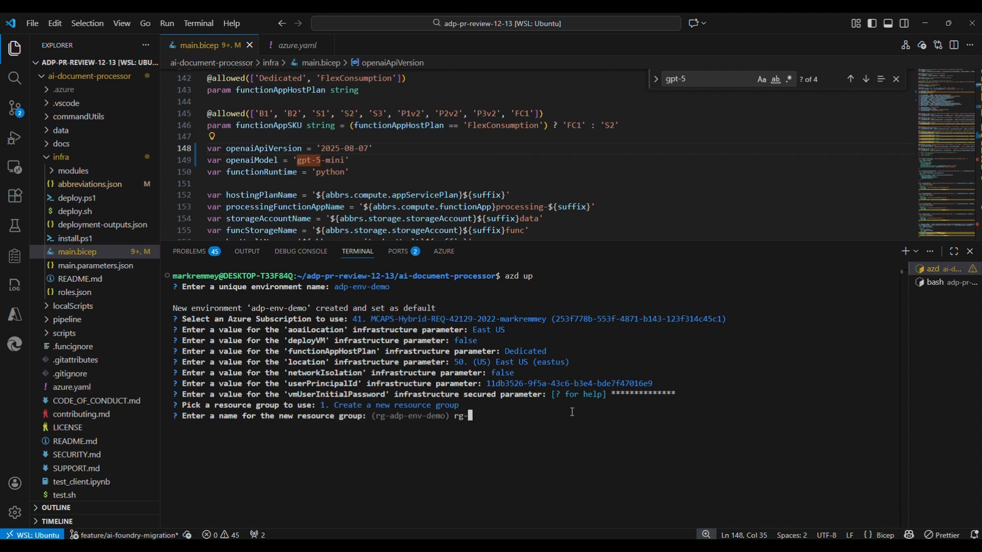
{"action": "key", "text": "BackSpace"}
{"action": "key", "text": "BackSpace"}
{"action": "key", "text": "BackSpace"}
{"action": "key", "text": "Return"}
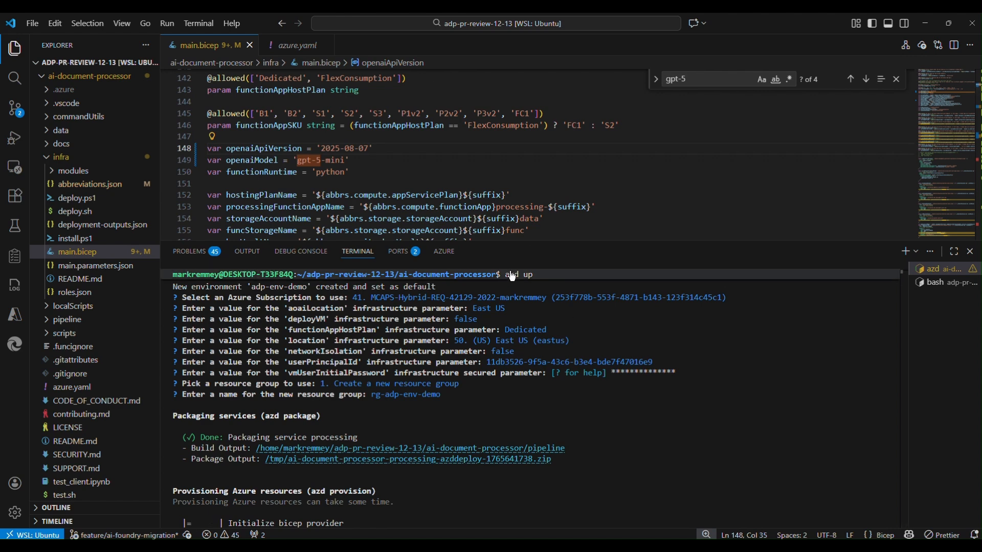
Review the answers given to azd up and open the .env file of the adp-env-demo environment inside the .azure folder
{"action": "scroll", "coordinate": [333, 351], "scroll_direction": "up", "scroll_amount": 1}
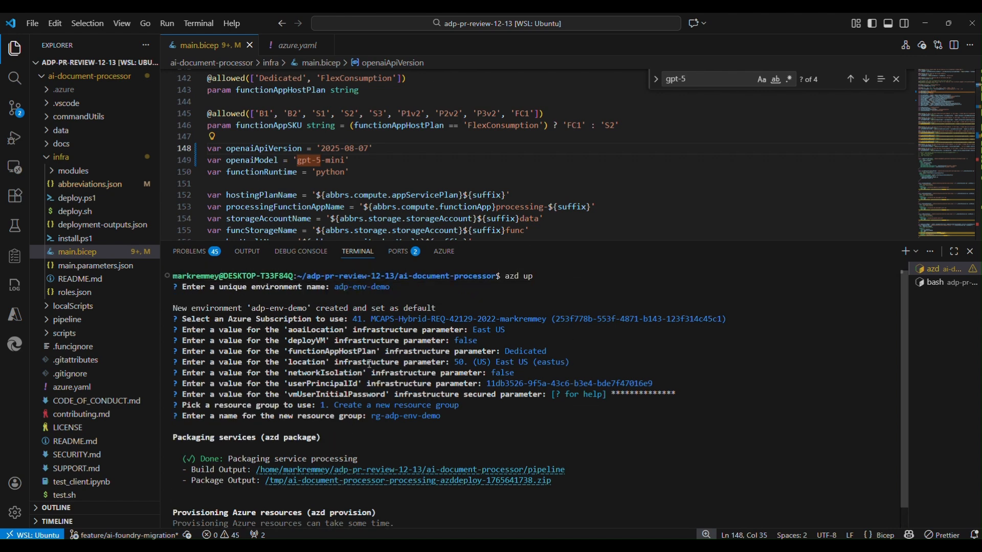
{"action": "left_click_drag", "start_coordinate": [182, 292], "coordinate": [443, 417]}
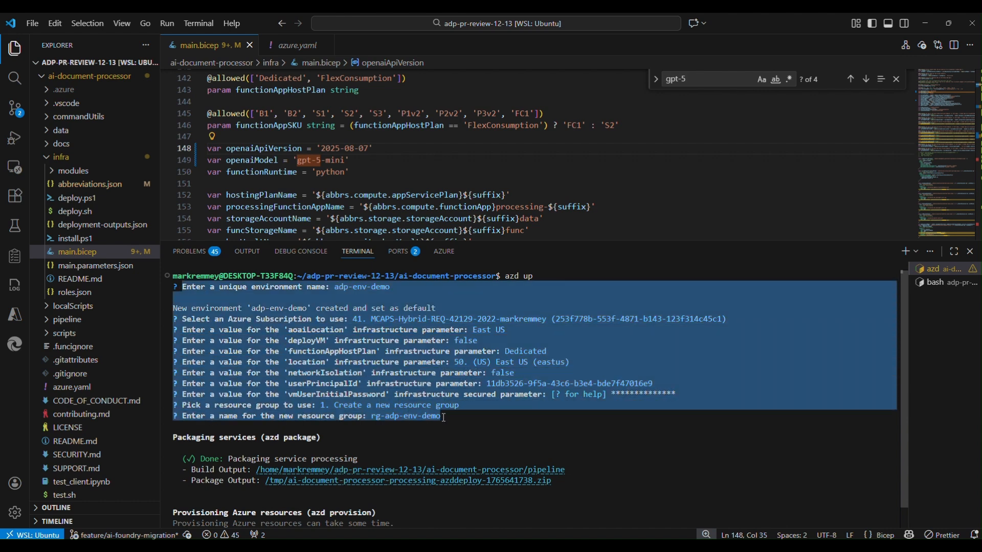
{"action": "scroll", "coordinate": [318, 378], "scroll_direction": "down", "scroll_amount": 2}
{"action": "scroll", "coordinate": [318, 378], "scroll_direction": "up", "scroll_amount": 2}
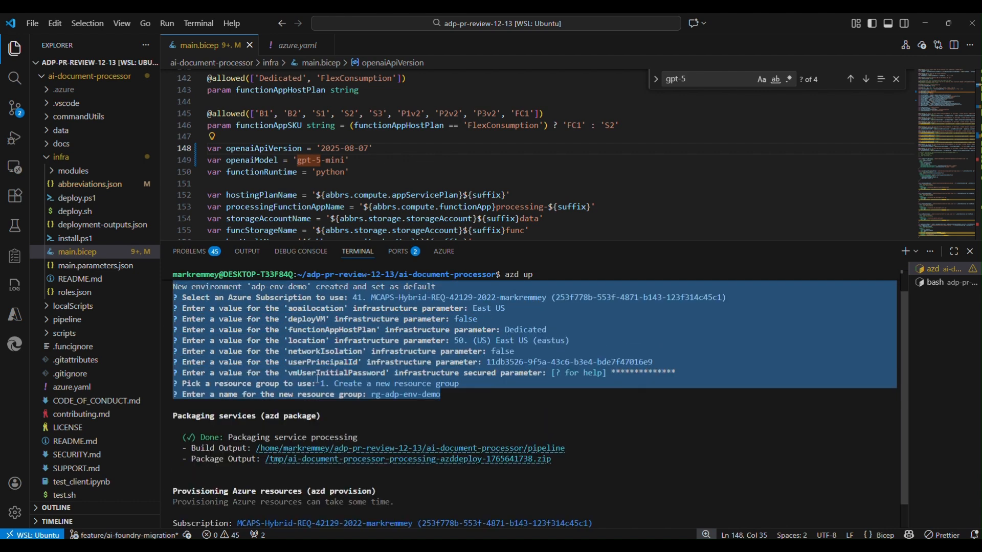
{"action": "left_click", "coordinate": [78, 169]}
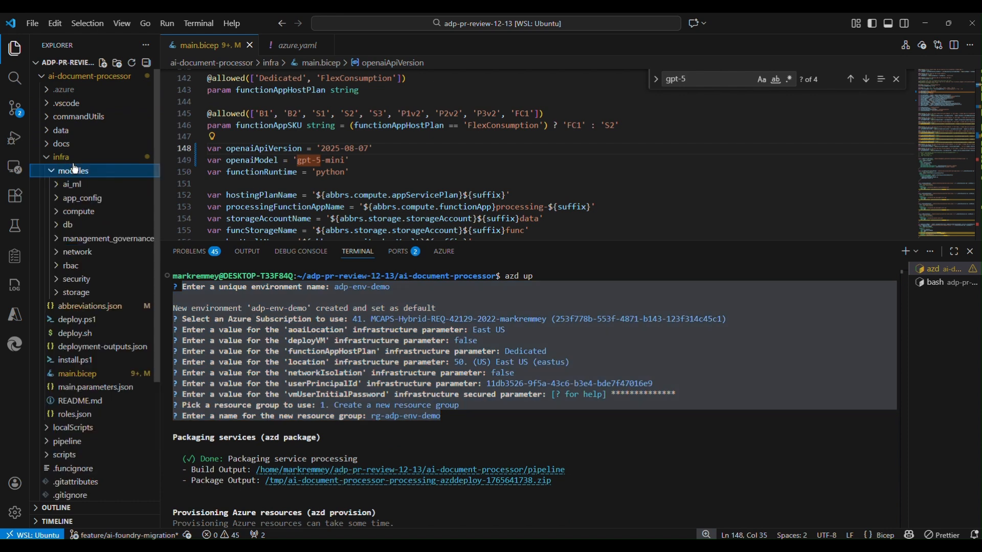
{"action": "left_click", "coordinate": [74, 158]}
{"action": "left_click", "coordinate": [61, 90]}
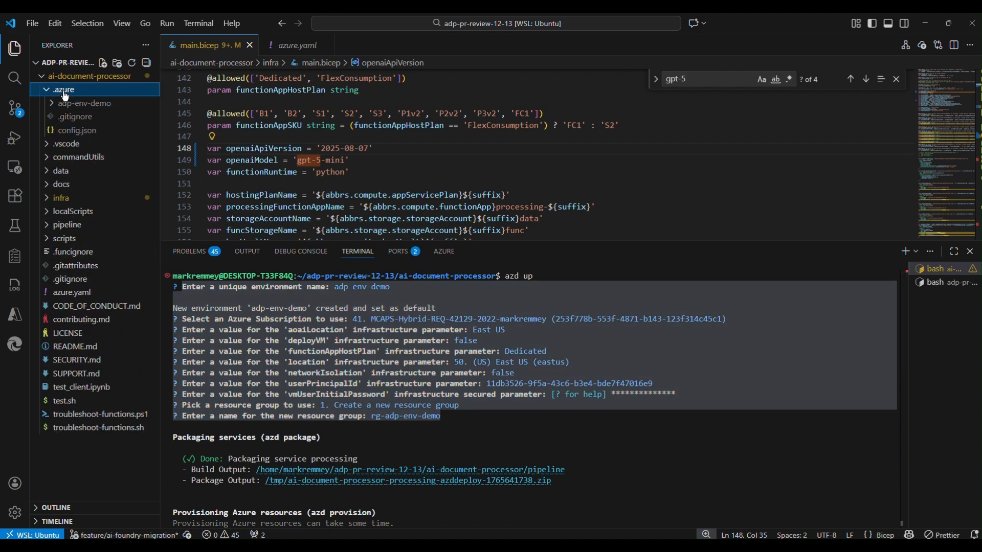
{"action": "left_click", "coordinate": [90, 104]}
{"action": "left_click", "coordinate": [91, 117]}
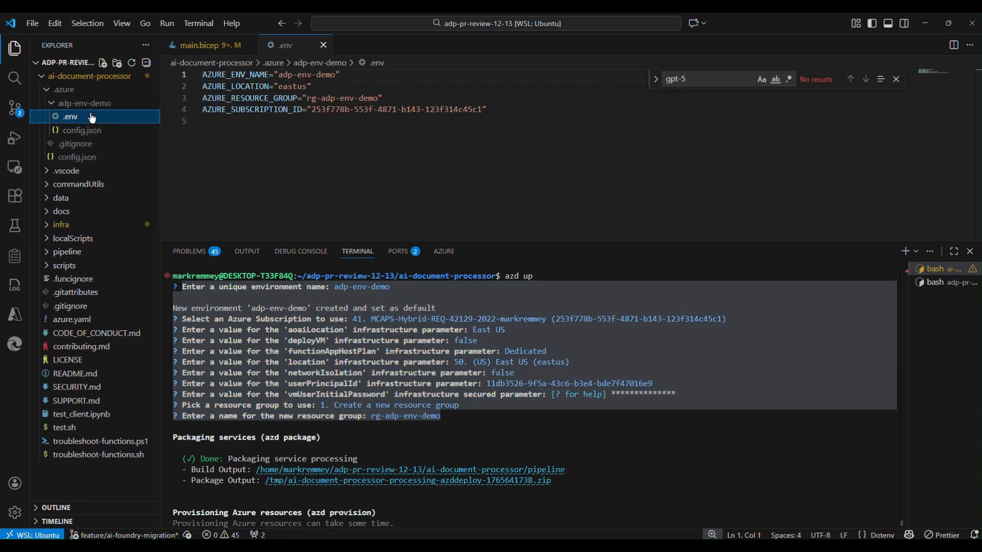
Review the variables in the .env file and the infra parameters in config.json of the adp-env-demo environment
{"action": "left_click_drag", "start_coordinate": [481, 122], "coordinate": [197, 76]}
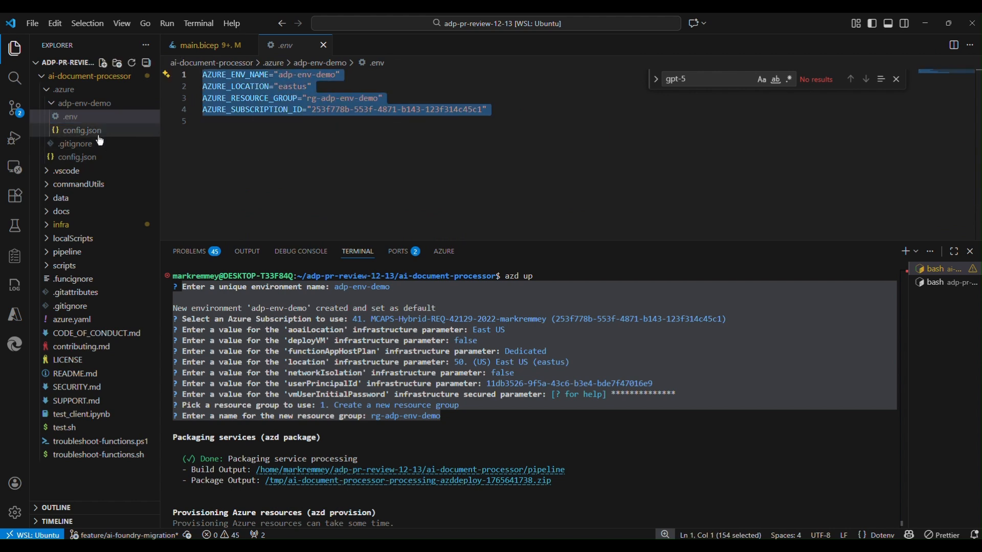
{"action": "left_click", "coordinate": [119, 130]}
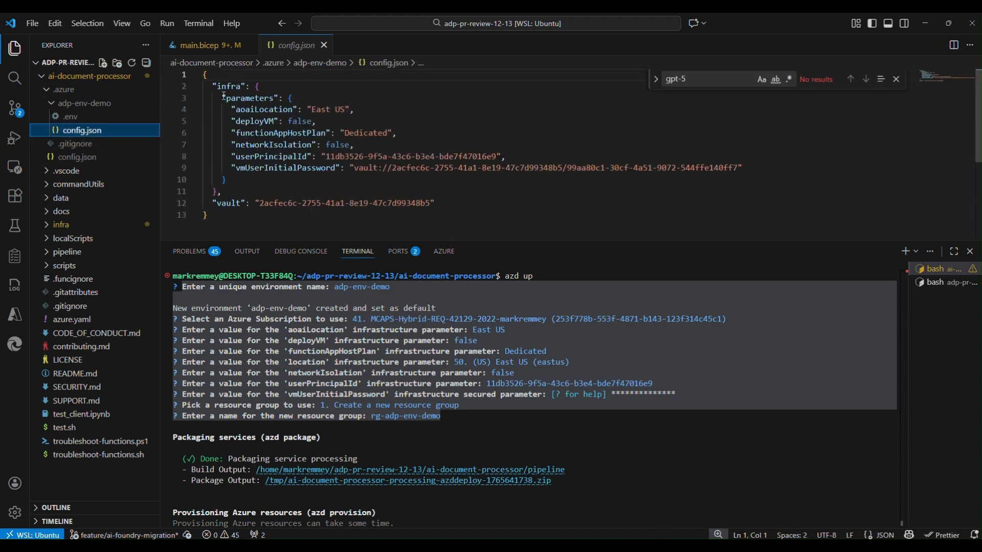
{"action": "left_click_drag", "start_coordinate": [223, 97], "coordinate": [280, 97]}
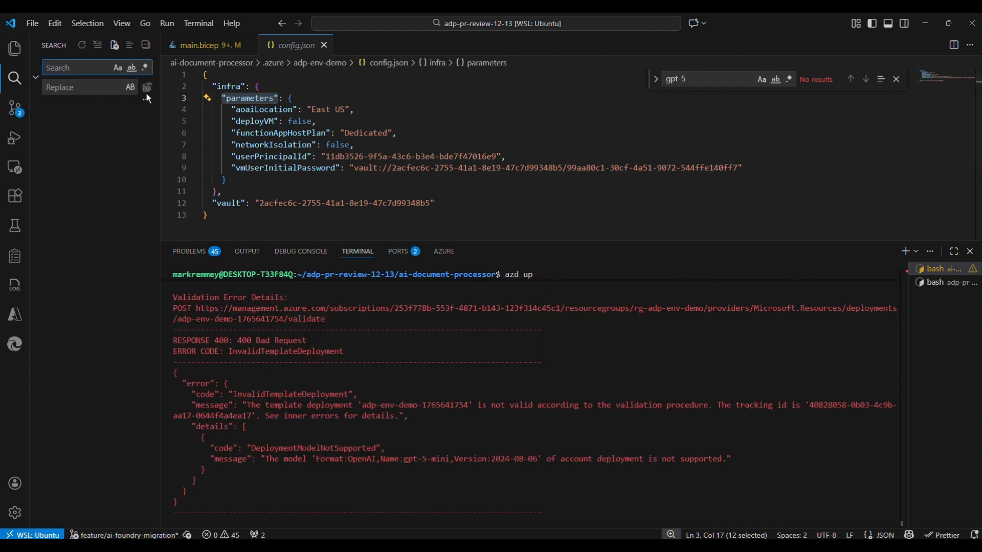
Search the workspace for 2024-08-06 and open the matching version line of the gpt-5-mini deployment in main.bicep
{"action": "key", "text": "ctrl+v"}
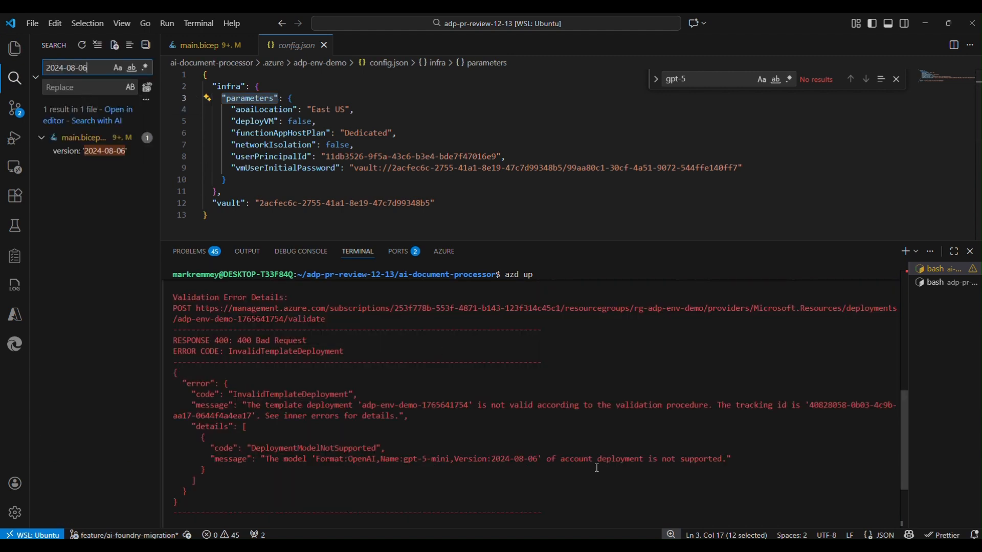
{"action": "left_click", "coordinate": [70, 149]}
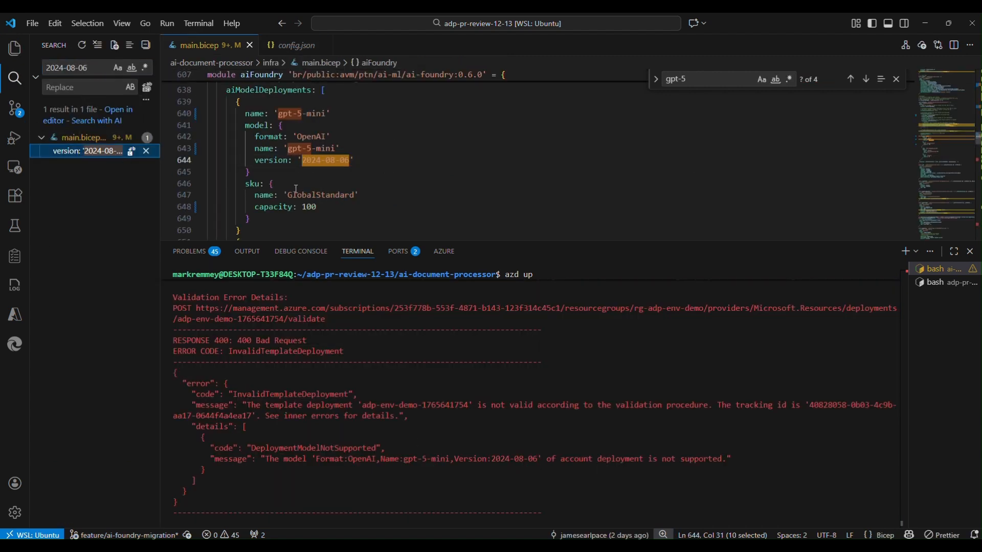
{"action": "scroll", "coordinate": [294, 197], "scroll_direction": "up", "scroll_amount": 1}
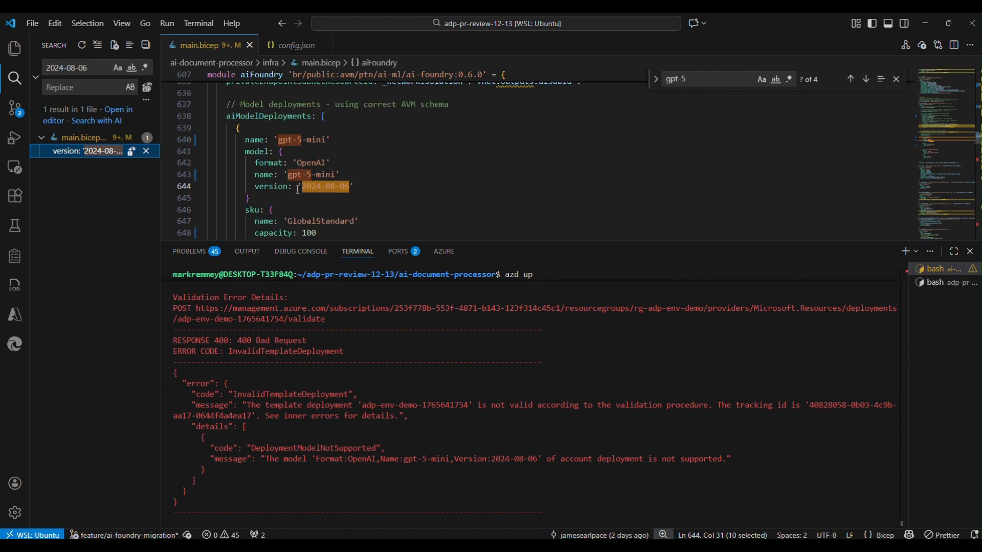
Switch to the Foundry Models page in the browser and copy the gpt-5-mini version 2025-08-07 from the Global Standard availability table
{"action": "mouse_move", "coordinate": [527, 545]}
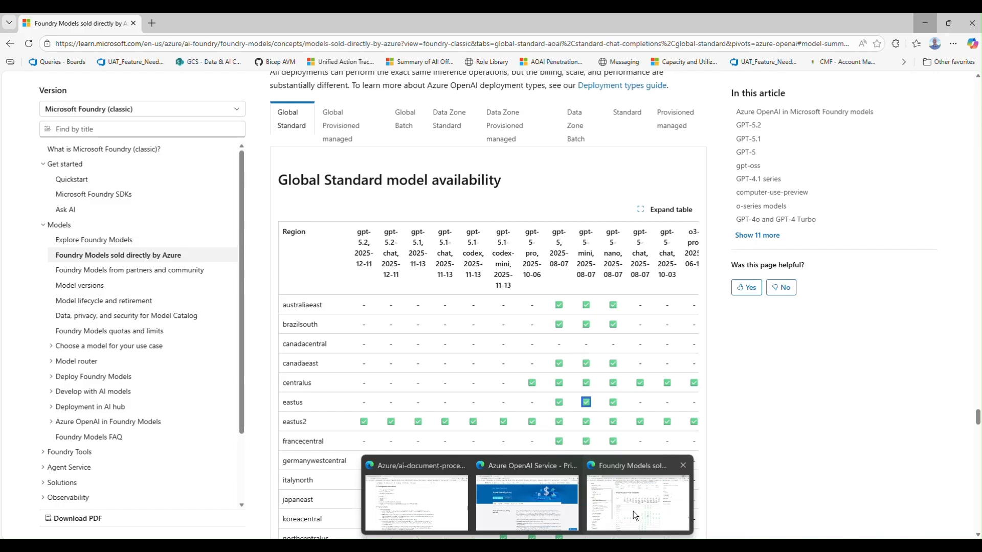
{"action": "left_click", "coordinate": [633, 511]}
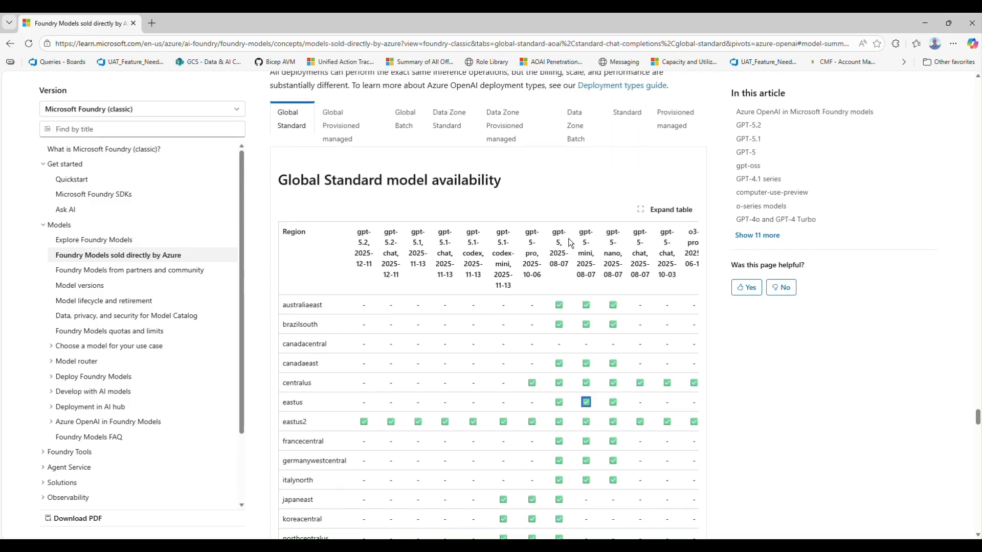
{"action": "left_click_drag", "start_coordinate": [576, 264], "coordinate": [595, 276]}
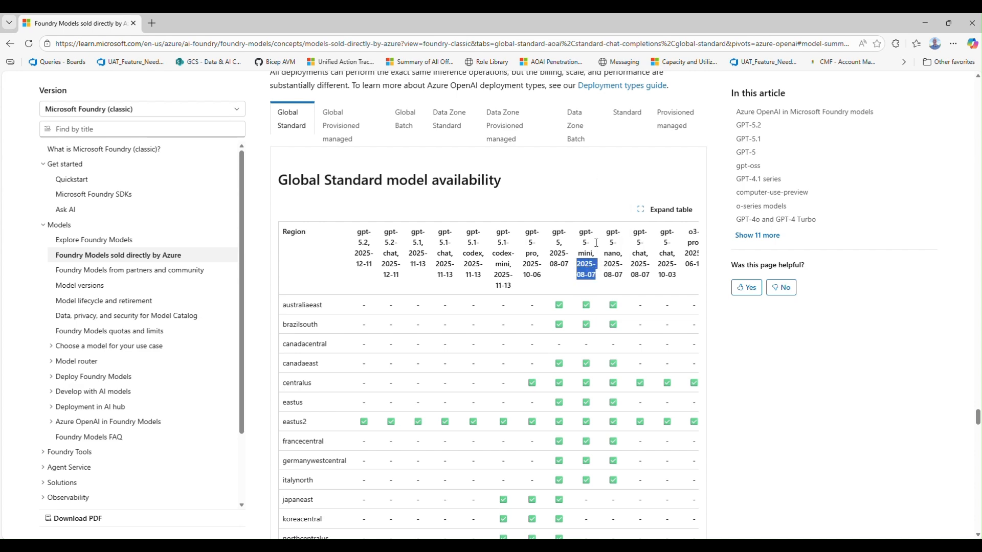
{"action": "left_click", "coordinate": [925, 23]}
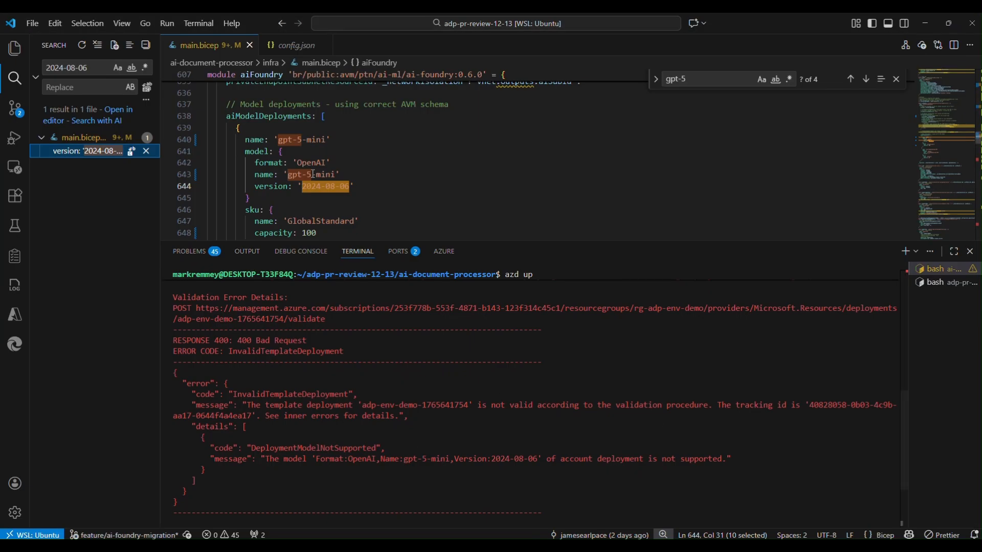
Set the gpt-5-mini model version to 2025-08-07 in main.bicep and save the file
{"action": "left_click", "coordinate": [307, 191]}
{"action": "left_click_drag", "start_coordinate": [303, 187], "coordinate": [351, 187]}
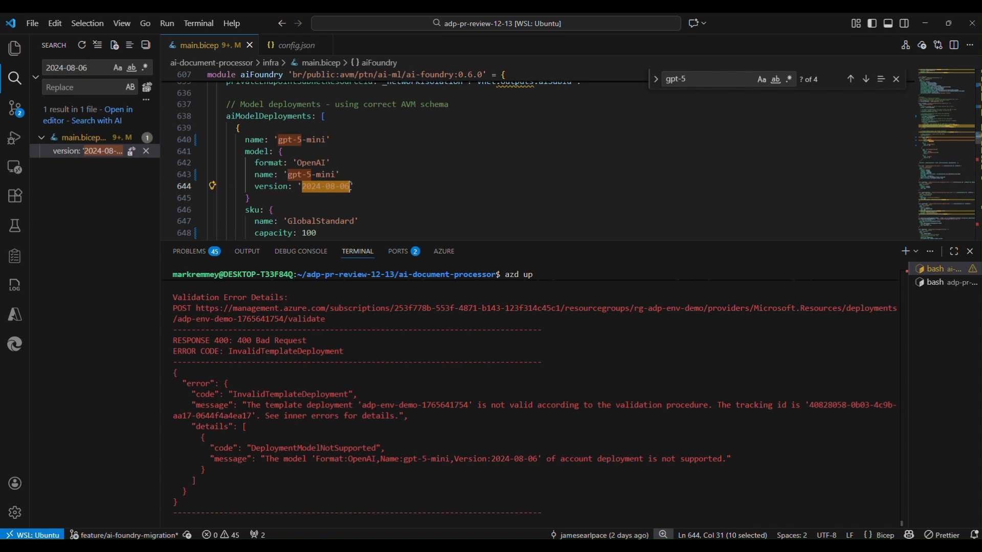
{"action": "key", "text": "ctrl+v"}
{"action": "key", "text": "ctrl+s"}
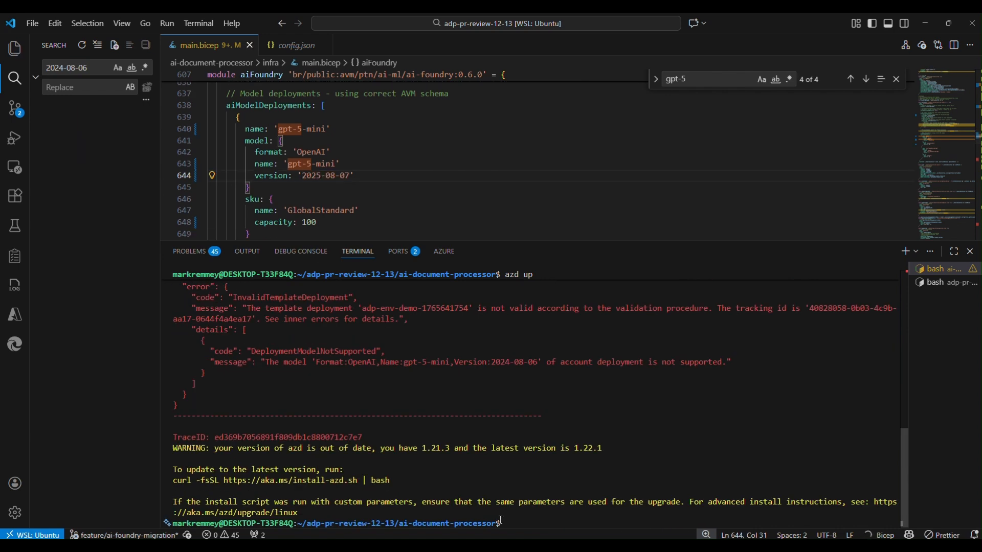
Run azd up again in the ai-document-processor folder to restart the deployment
{"action": "left_click", "coordinate": [510, 525]}
{"action": "type", "text": "azd up"}
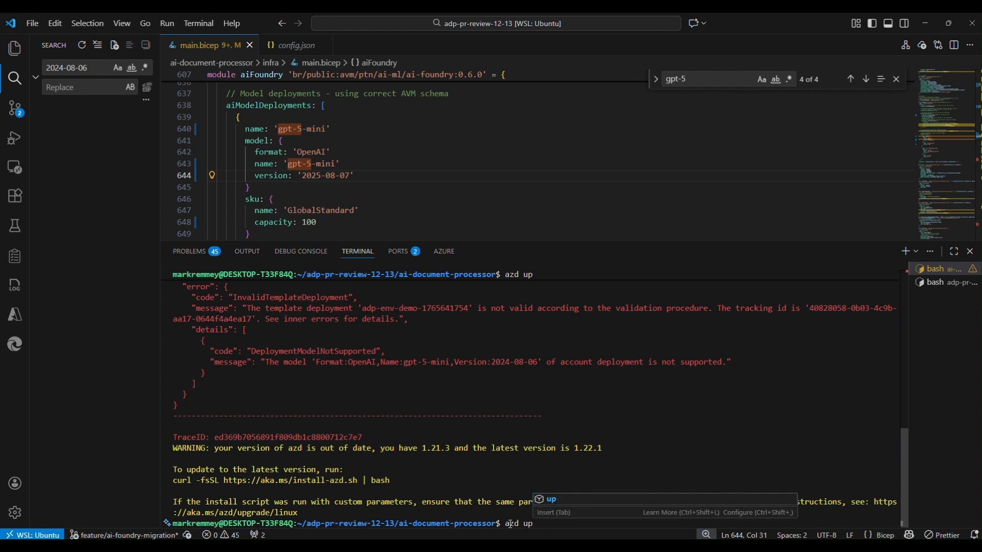
{"action": "type", "text": "\\"}
{"action": "key", "text": "Return"}
{"action": "key", "text": "ctrl+c"}
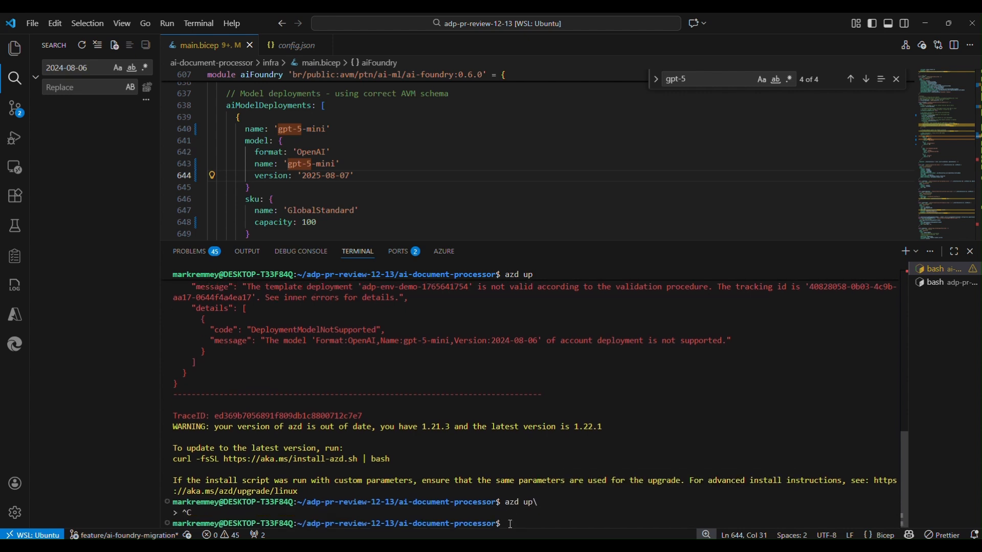
{"action": "key", "text": "Up"}
{"action": "key", "text": "BackSpace"}
{"action": "key", "text": "Return"}
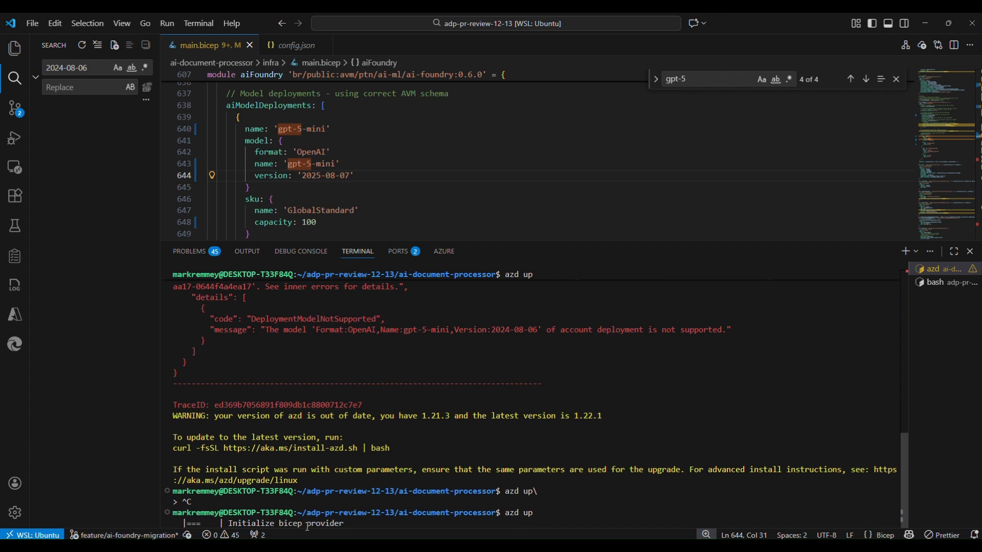
Review the .env and config.json files of the adp-env-demo environment again and collapse the .azure folder
{"action": "left_click", "coordinate": [14, 48]}
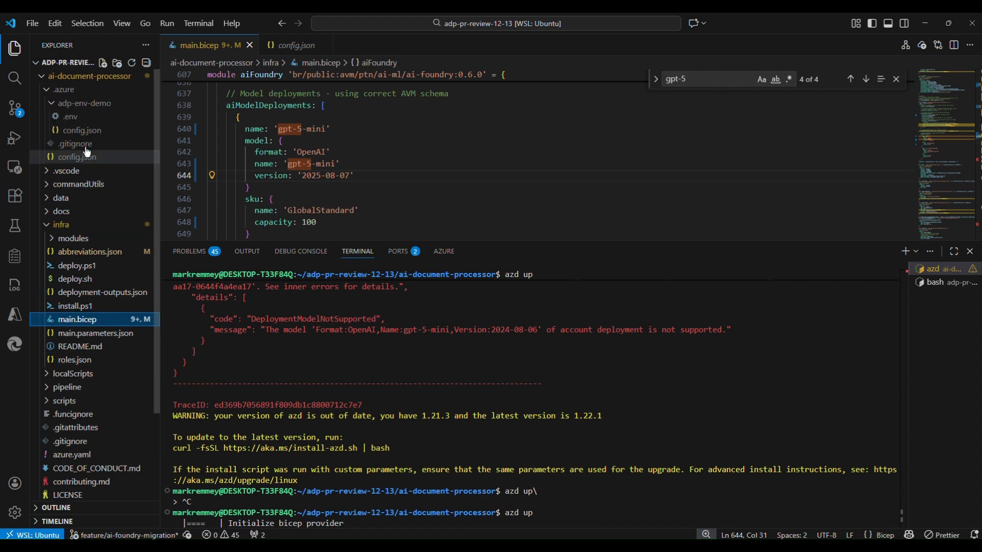
{"action": "left_click", "coordinate": [89, 116]}
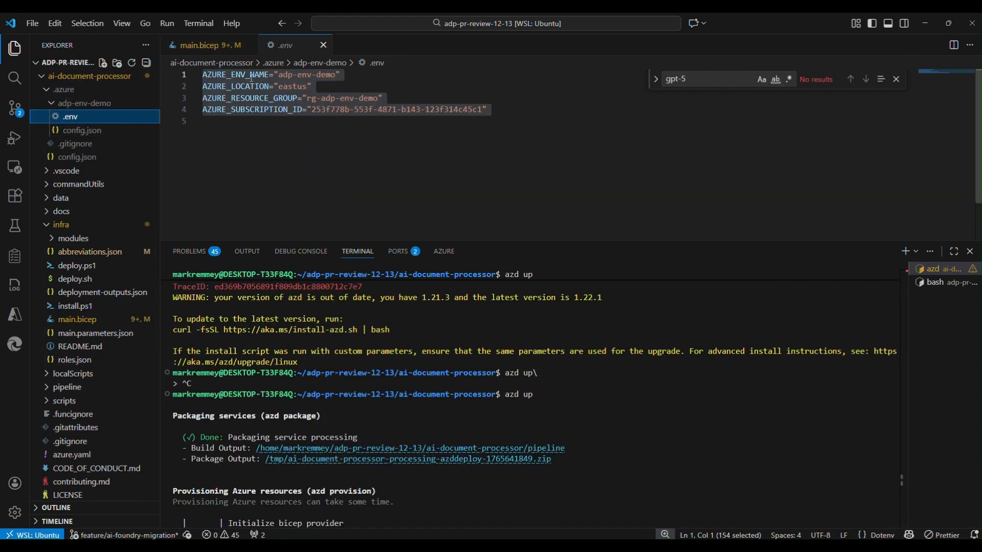
{"action": "left_click", "coordinate": [82, 130]}
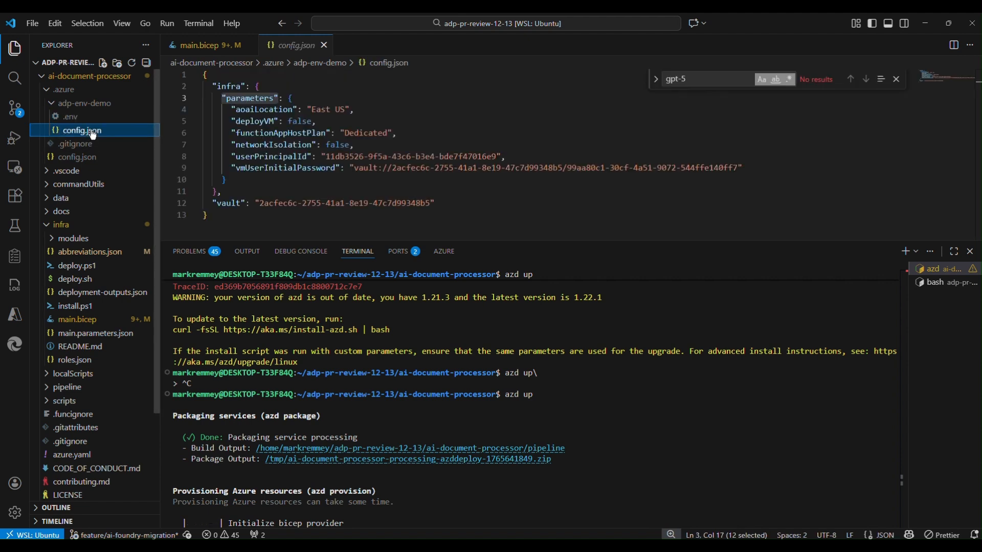
{"action": "double_click", "coordinate": [249, 98]}
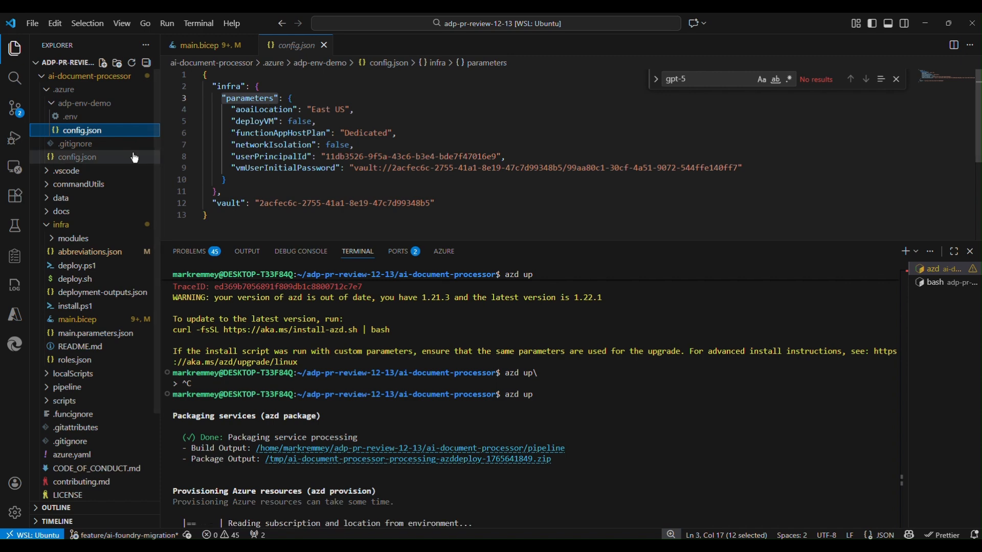
{"action": "left_click", "coordinate": [77, 90]}
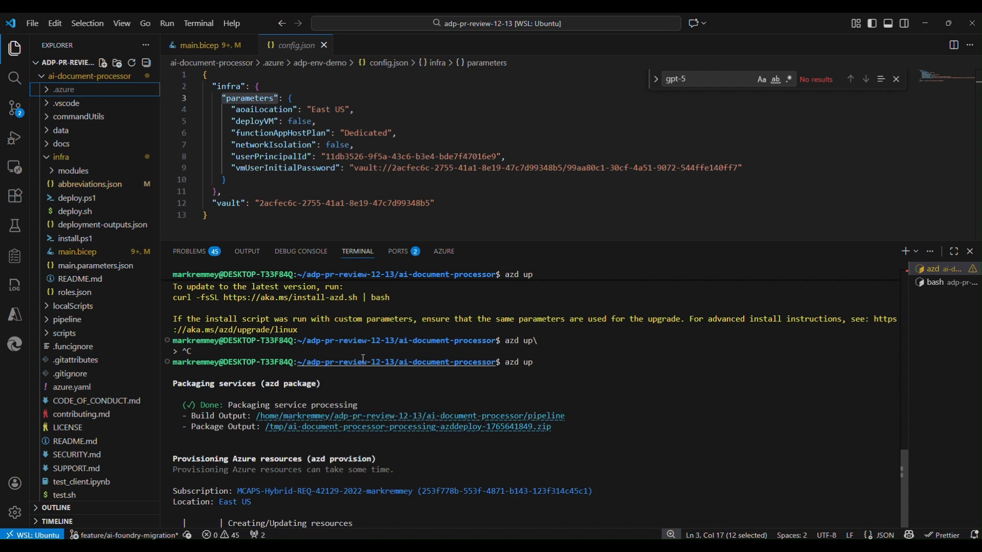
Open azure.yaml, enlarge the editor area and examine the bicep file path in the infra section
{"action": "left_click_drag", "start_coordinate": [506, 362], "coordinate": [532, 362]}
{"action": "scroll", "coordinate": [117, 429], "scroll_direction": "down", "scroll_amount": 2}
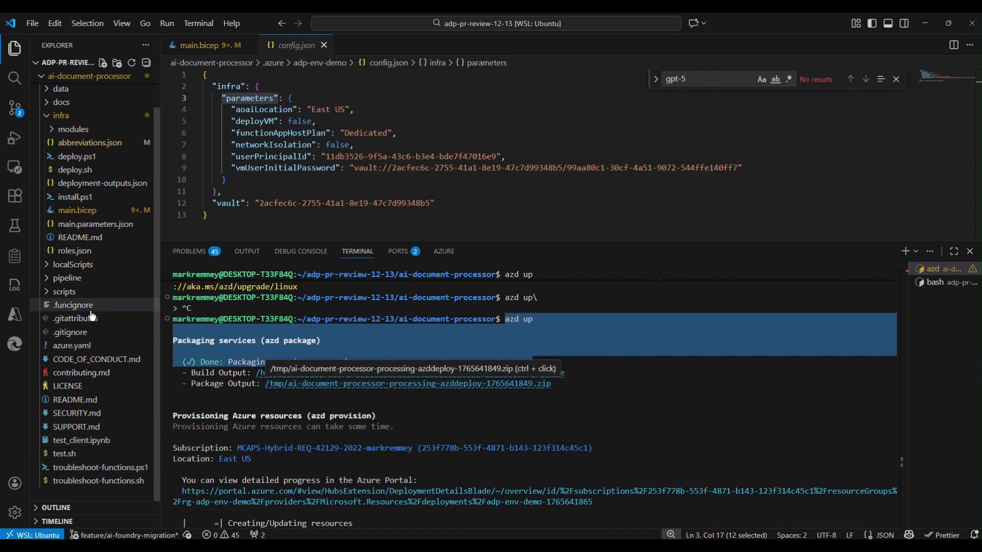
{"action": "left_click", "coordinate": [71, 346]}
{"action": "left_click_drag", "start_coordinate": [308, 239], "coordinate": [307, 378]}
{"action": "scroll", "coordinate": [267, 187], "scroll_direction": "down", "scroll_amount": 1}
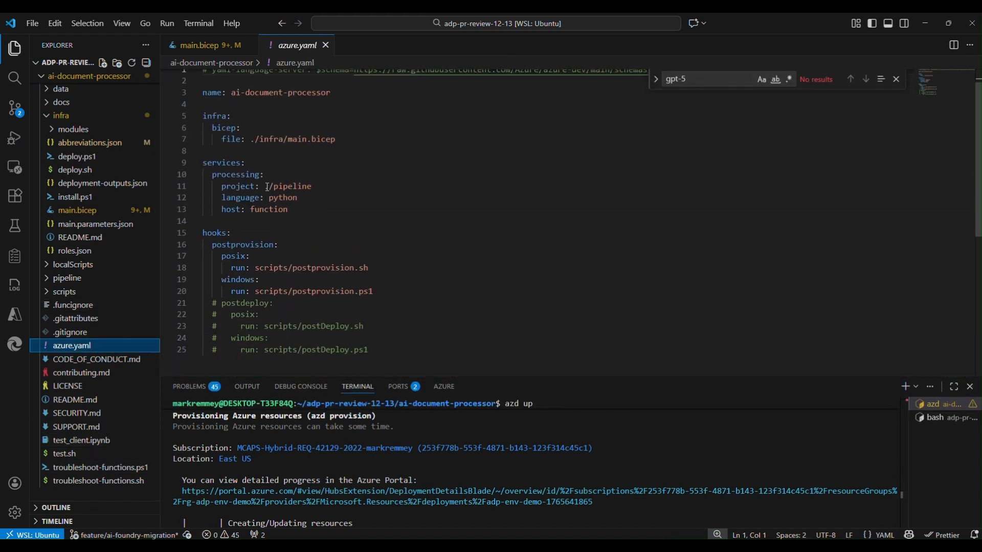
{"action": "left_click_drag", "start_coordinate": [251, 140], "coordinate": [354, 145]}
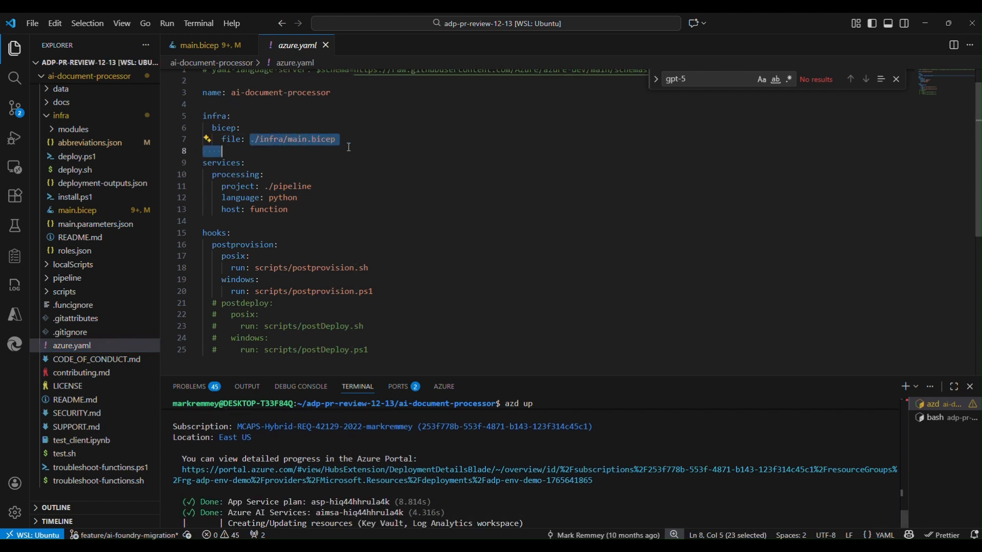
{"action": "left_click", "coordinate": [344, 138]}
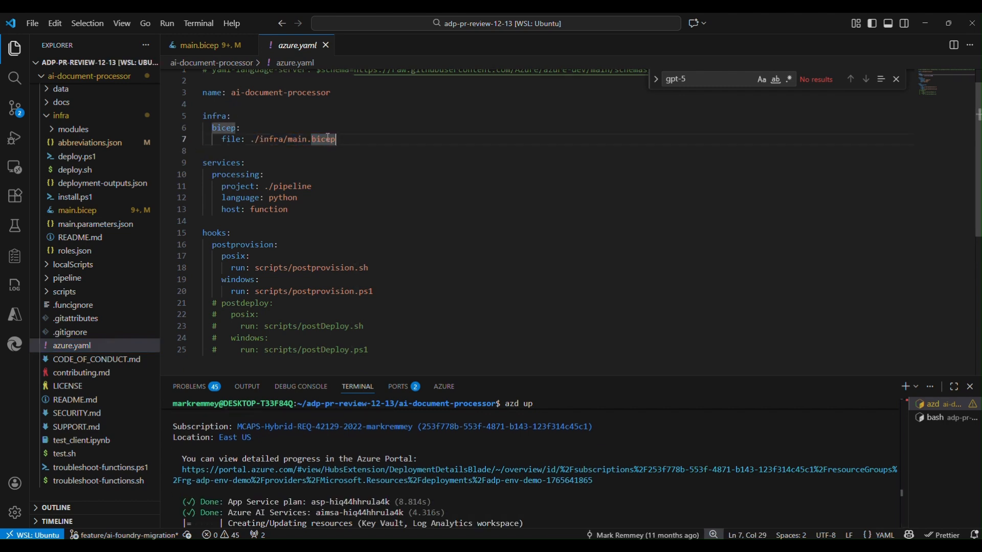
Look through the infrastructure definitions in main.bicep and return to the infra section of azure.yaml
{"action": "left_click", "coordinate": [215, 46]}
{"action": "scroll", "coordinate": [390, 289], "scroll_direction": "up", "scroll_amount": 5}
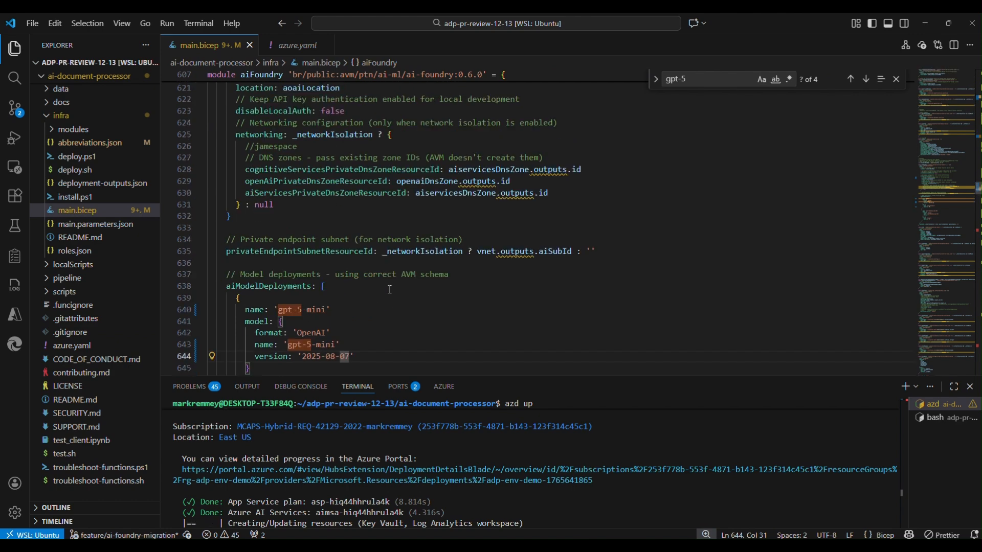
{"action": "scroll", "coordinate": [390, 290], "scroll_direction": "up", "scroll_amount": 3}
{"action": "left_click", "coordinate": [294, 45]}
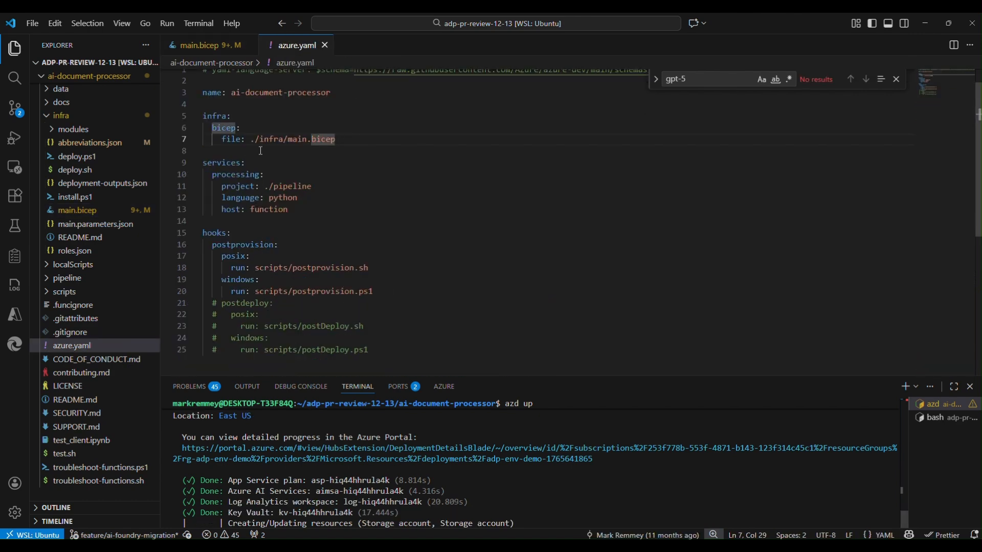
{"action": "left_click_drag", "start_coordinate": [336, 139], "coordinate": [204, 116]}
Examine the services and hooks sections of azure.yaml together with the contents of the pipeline project folder
{"action": "left_click", "coordinate": [293, 187]}
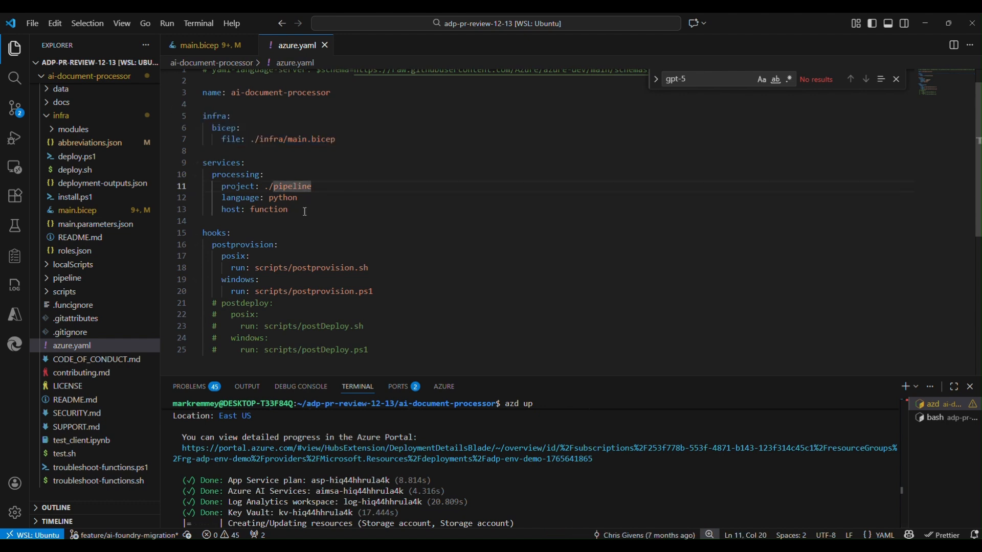
{"action": "left_click", "coordinate": [67, 115]}
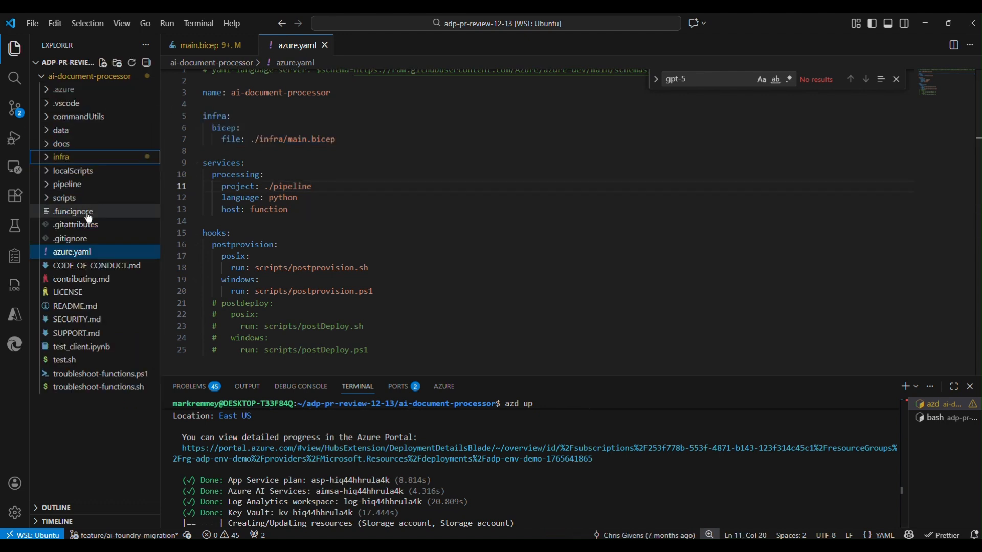
{"action": "left_click", "coordinate": [97, 186]}
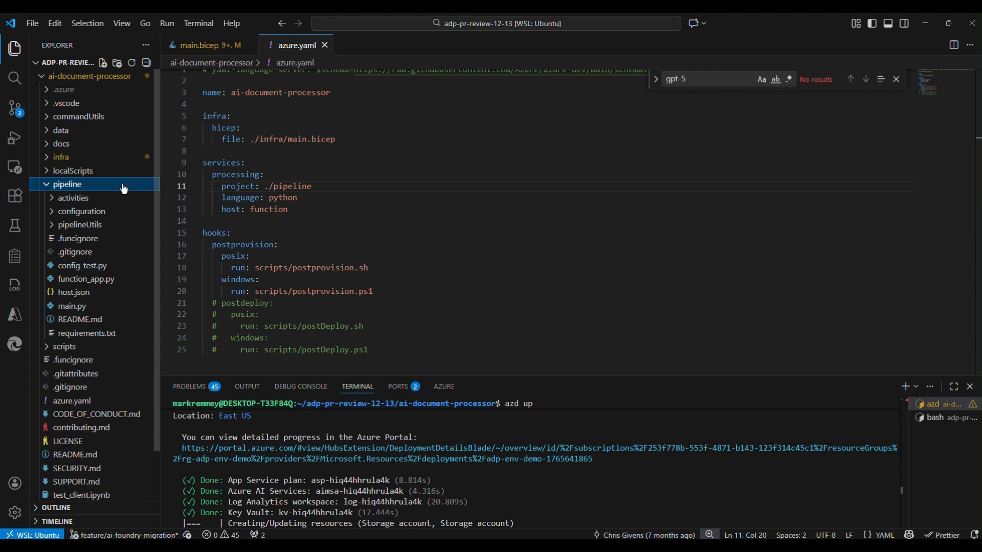
{"action": "left_click_drag", "start_coordinate": [288, 209], "coordinate": [270, 198]}
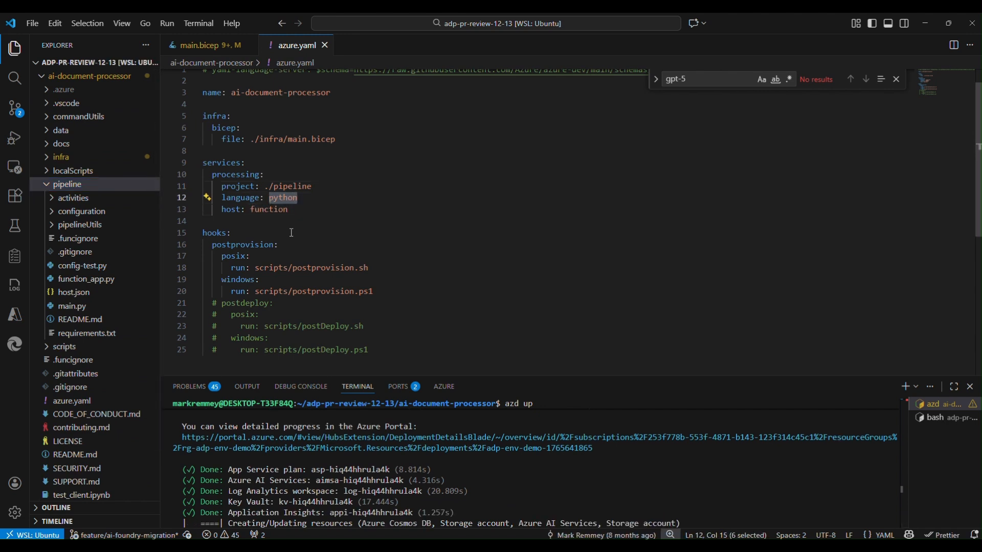
{"action": "left_click_drag", "start_coordinate": [247, 231], "coordinate": [204, 234]}
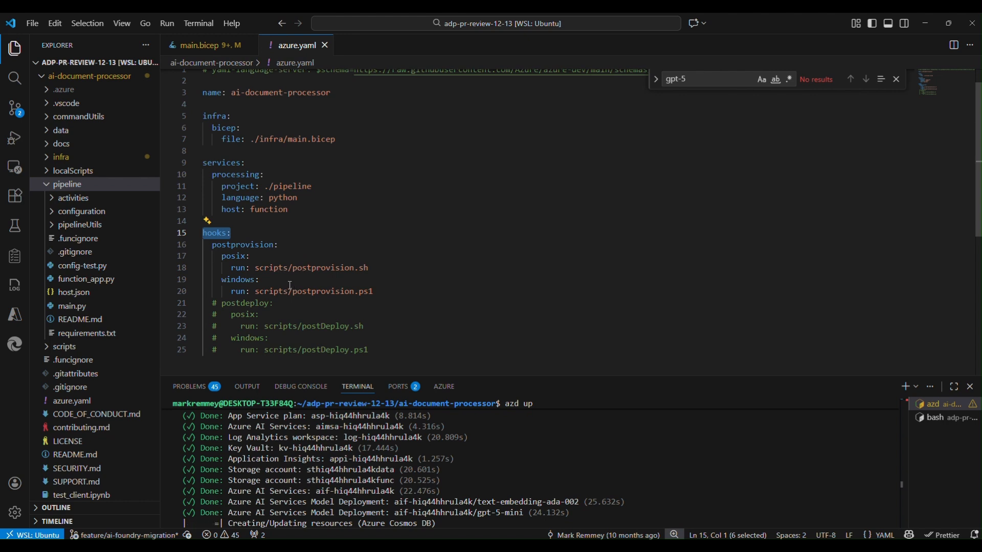
Enlarge the terminal area and review the list of resources provisioned so far by azd up
{"action": "left_click_drag", "start_coordinate": [470, 377], "coordinate": [446, 288]}
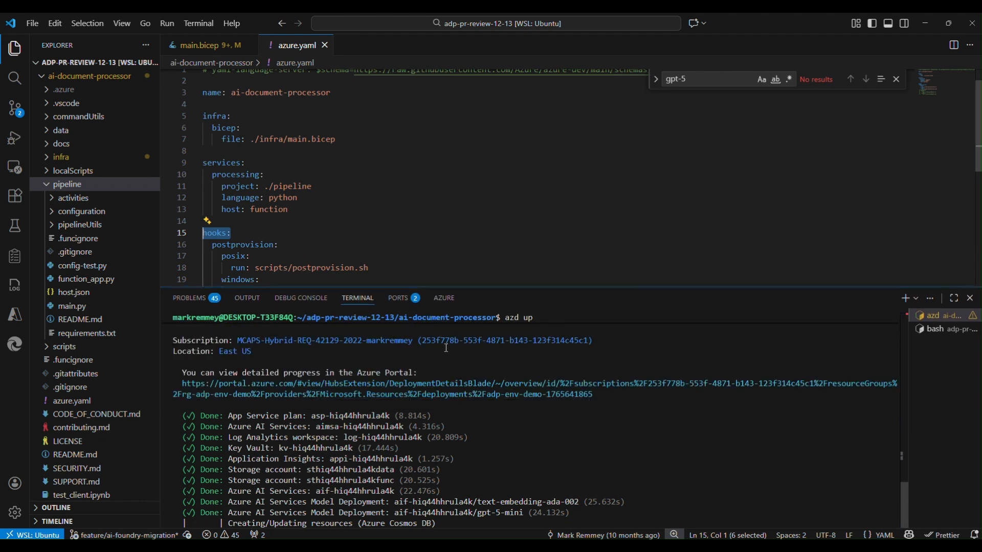
{"action": "left_click_drag", "start_coordinate": [186, 415], "coordinate": [431, 514]}
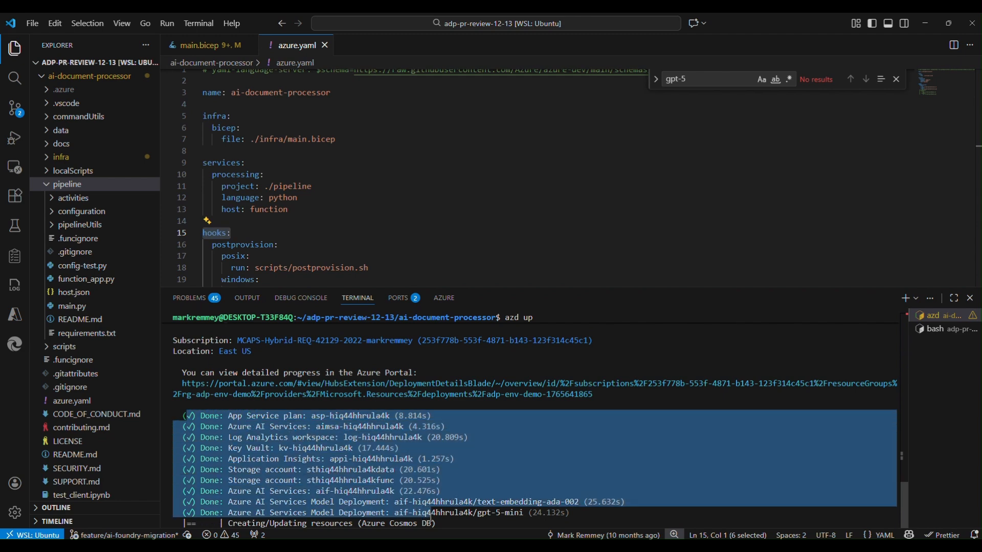
{"action": "left_click", "coordinate": [444, 516]}
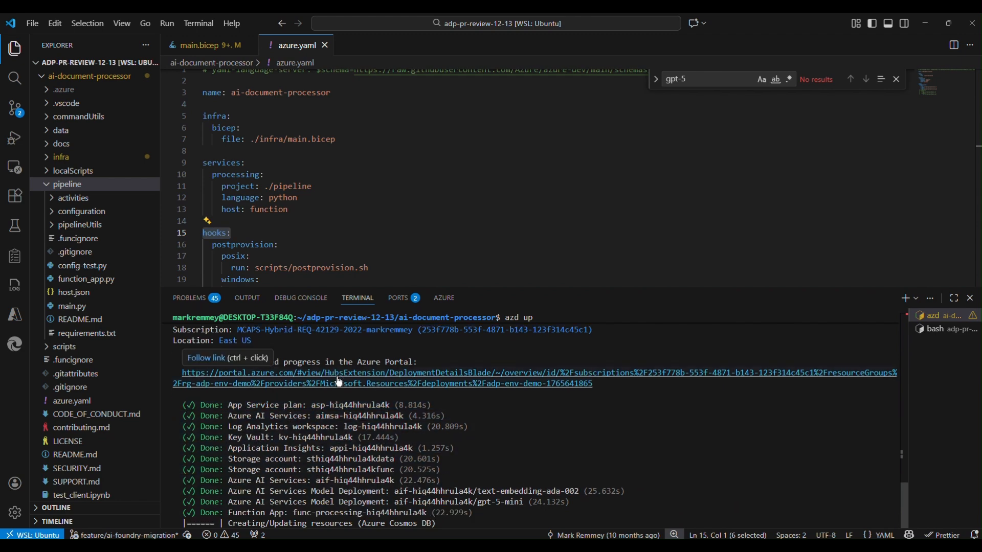
Open the deployment progress link from the azd output in the Azure Portal, signing in with the Microsoft work account
{"action": "left_click", "coordinate": [339, 382], "text": "ctrl"}
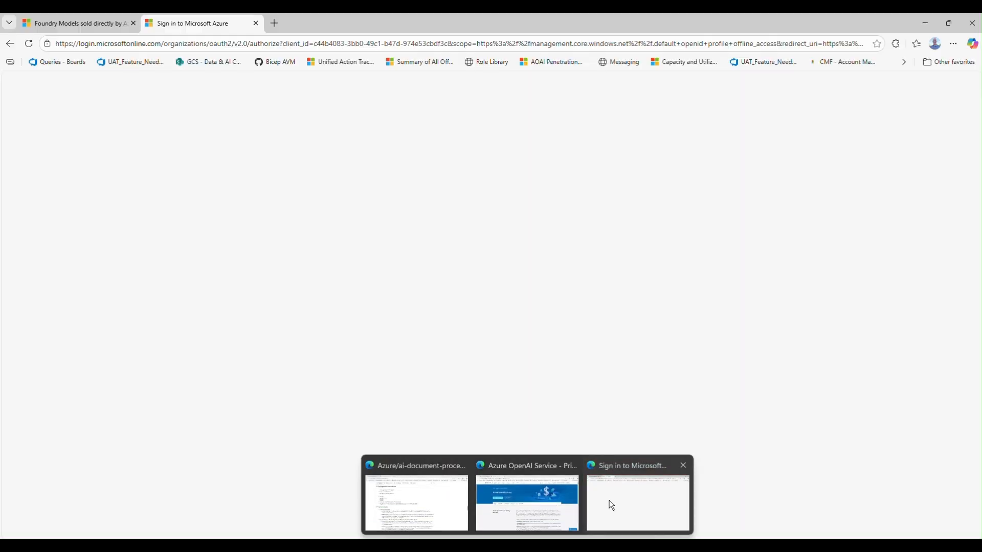
{"action": "left_click", "coordinate": [609, 504]}
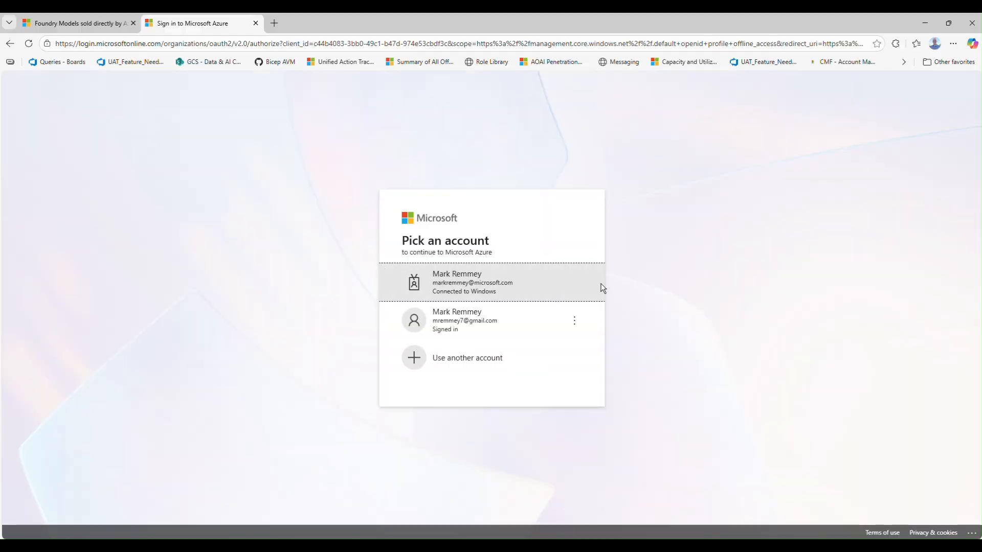
{"action": "left_click", "coordinate": [514, 276]}
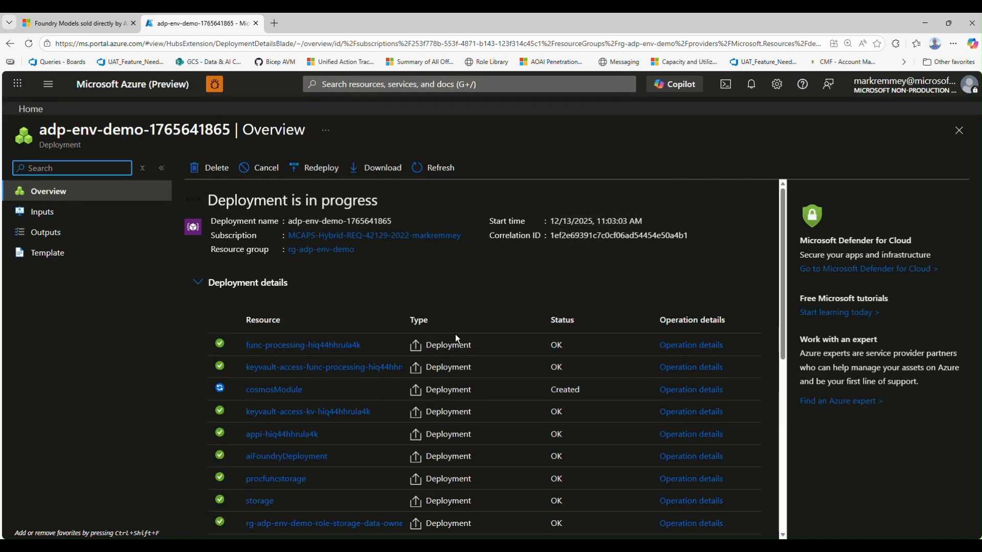
Look through the deployment's resource list and open the operation details of cosmosModule
{"action": "scroll", "coordinate": [435, 332], "scroll_direction": "down", "scroll_amount": 5}
{"action": "scroll", "coordinate": [411, 358], "scroll_direction": "up", "scroll_amount": 5}
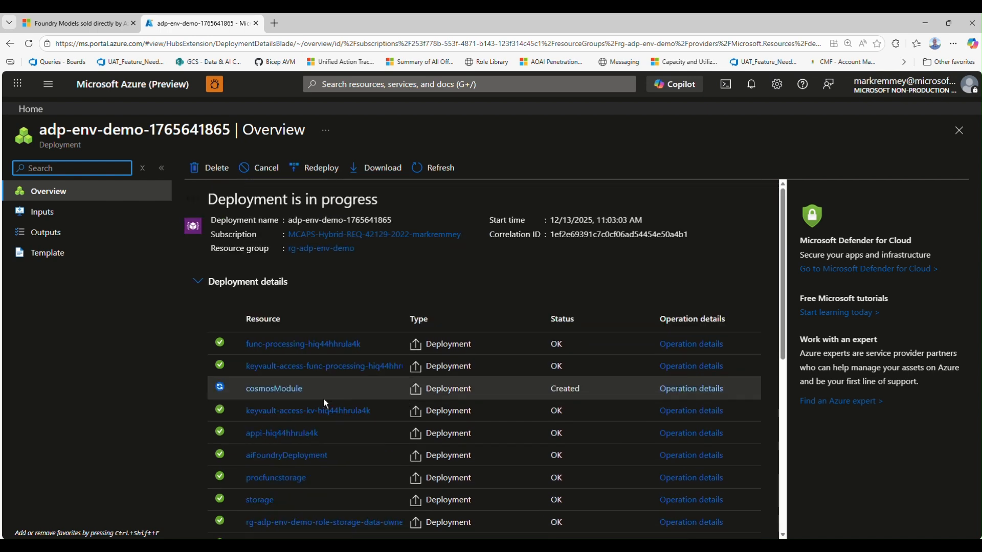
{"action": "left_click", "coordinate": [716, 388]}
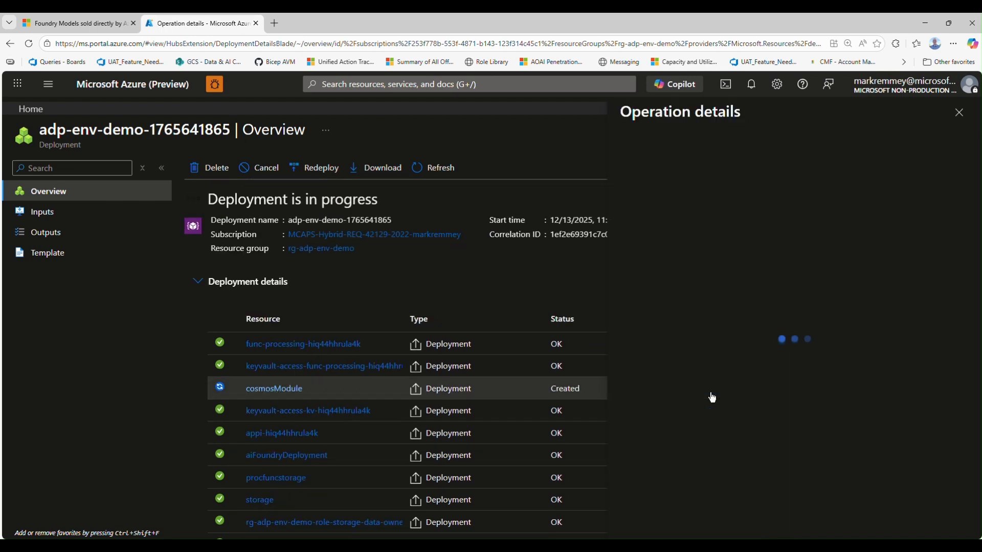
{"action": "scroll", "coordinate": [539, 438], "scroll_direction": "down", "scroll_amount": 3}
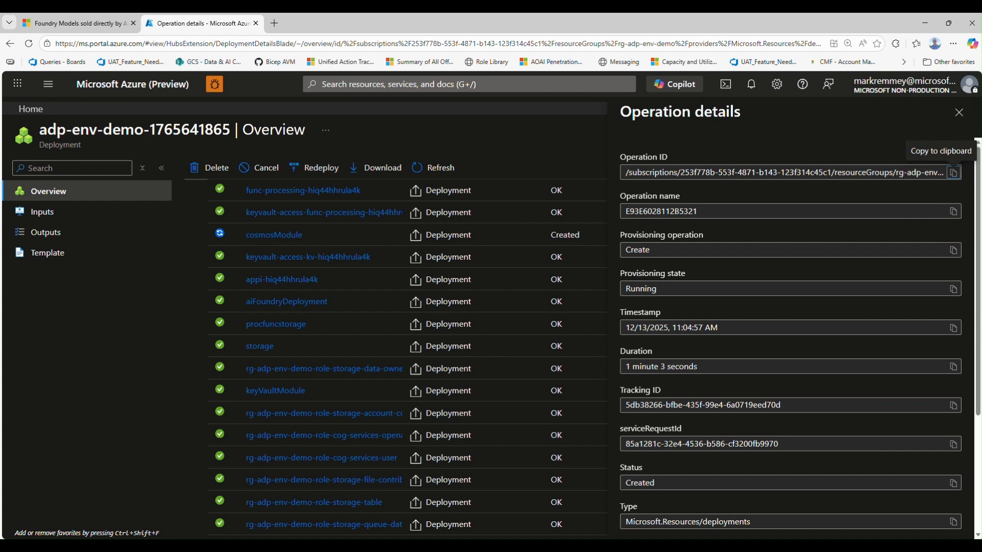
Switch back to VS Code and follow the azd up output through the azd deploy stage, comparing it with the processing service in azure.yaml
{"action": "left_click", "coordinate": [573, 546]}
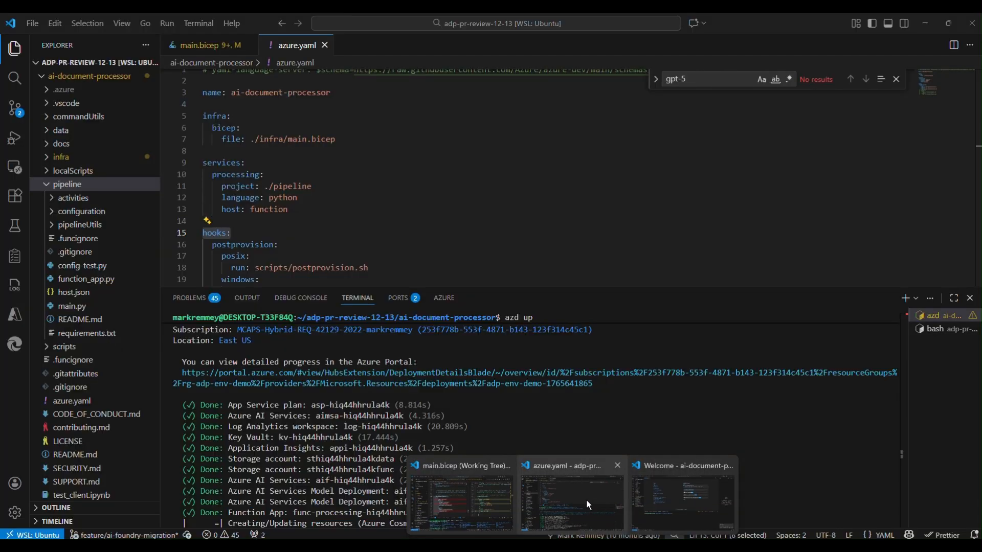
{"action": "left_click", "coordinate": [571, 502]}
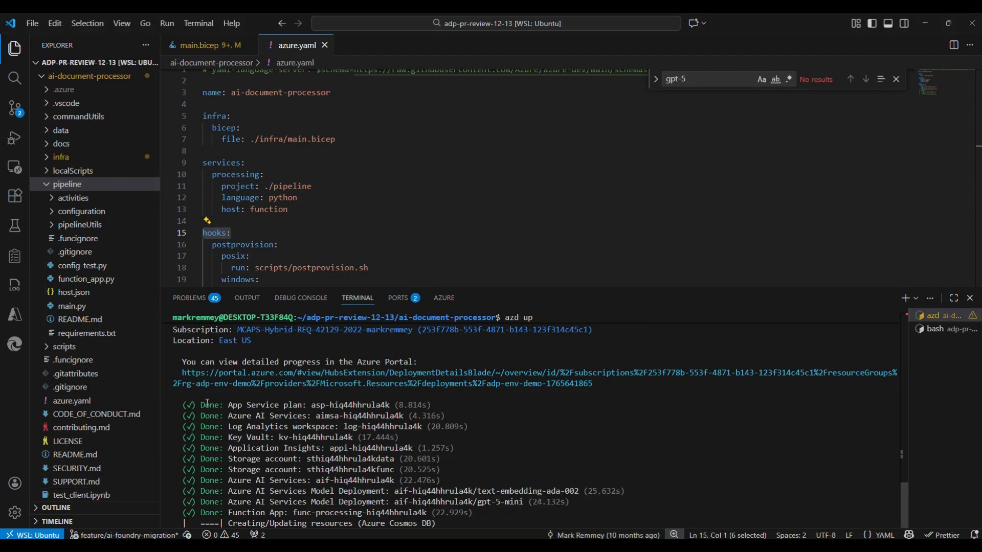
{"action": "left_click_drag", "start_coordinate": [189, 403], "coordinate": [380, 470]}
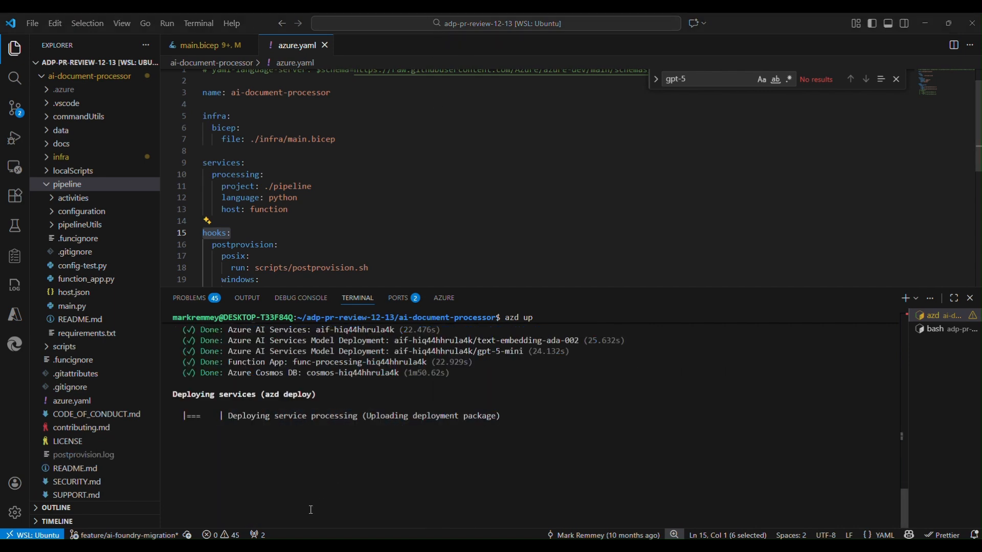
{"action": "scroll", "coordinate": [287, 490], "scroll_direction": "up", "scroll_amount": 3}
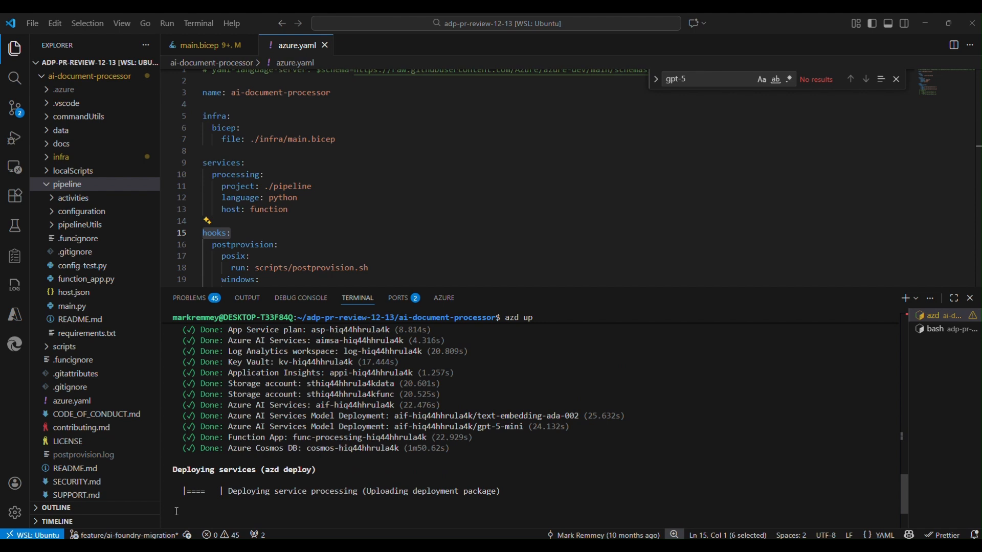
{"action": "left_click_drag", "start_coordinate": [174, 471], "coordinate": [309, 468]}
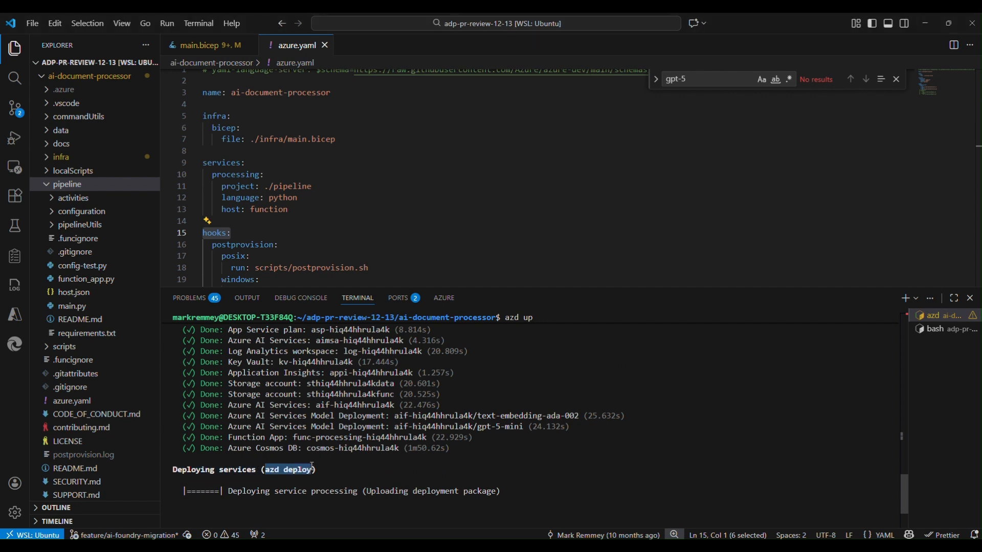
{"action": "left_click_drag", "start_coordinate": [304, 209], "coordinate": [271, 183]}
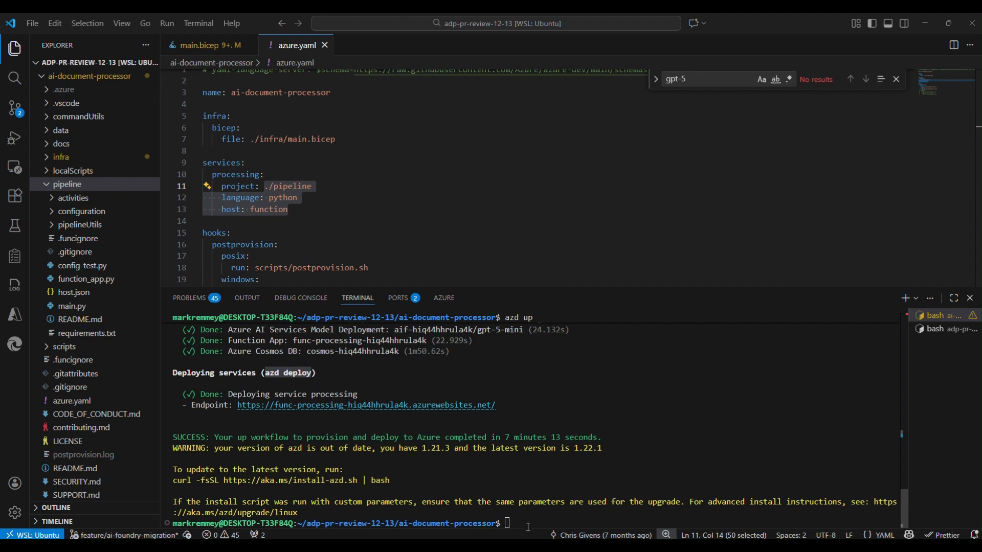
{"action": "left_click_drag", "start_coordinate": [505, 437], "coordinate": [602, 437]}
Switch to the browser window with the GitHub repo and open the Azure Portal in a new tab, signed in with the work account
{"action": "mouse_move", "coordinate": [527, 545]}
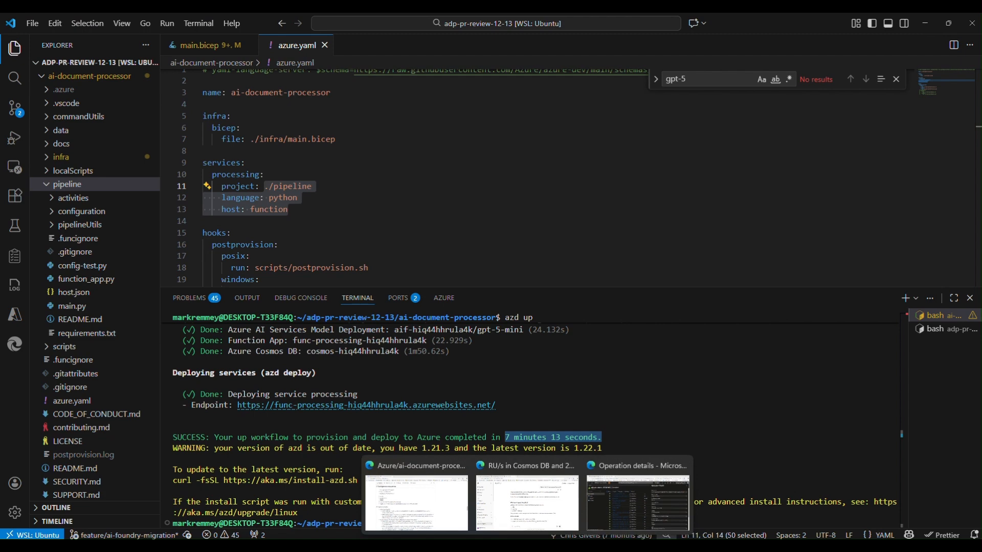
{"action": "left_click", "coordinate": [425, 486]}
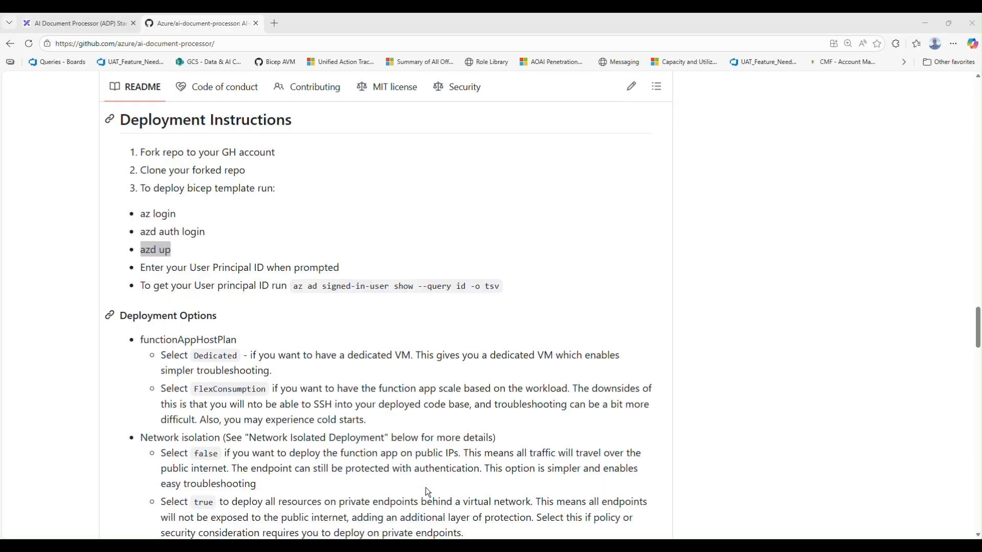
{"action": "left_click", "coordinate": [271, 20]}
{"action": "type", "text": "po"}
{"action": "key", "text": "Return"}
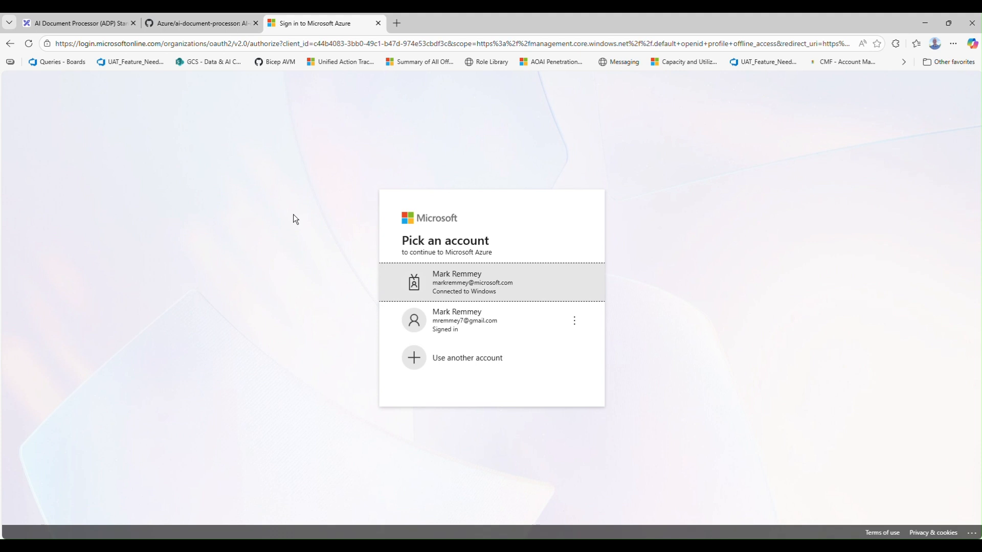
{"action": "left_click", "coordinate": [444, 273]}
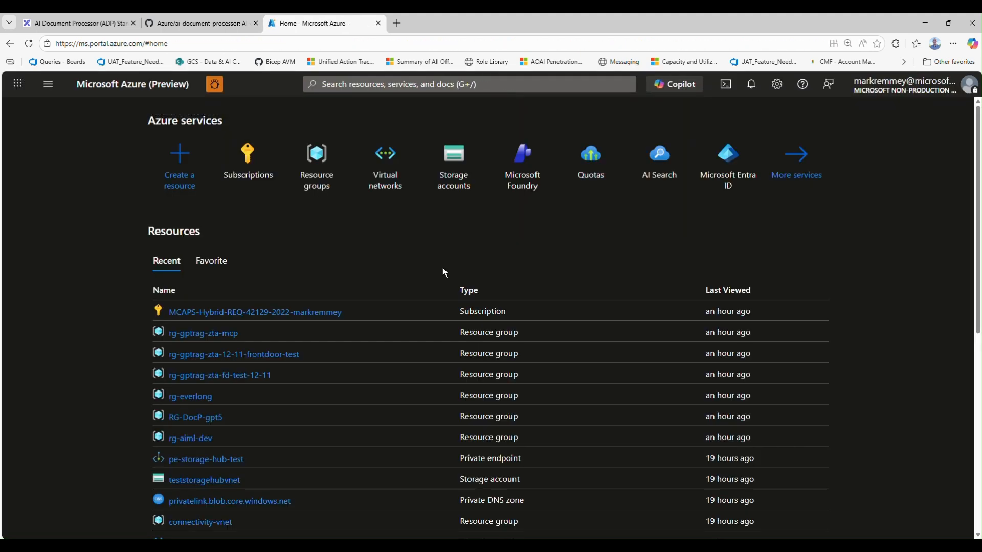
Open the rg-adp-env-demo resource group from the resource groups list and collapse the list beside it
{"action": "left_click", "coordinate": [318, 175]}
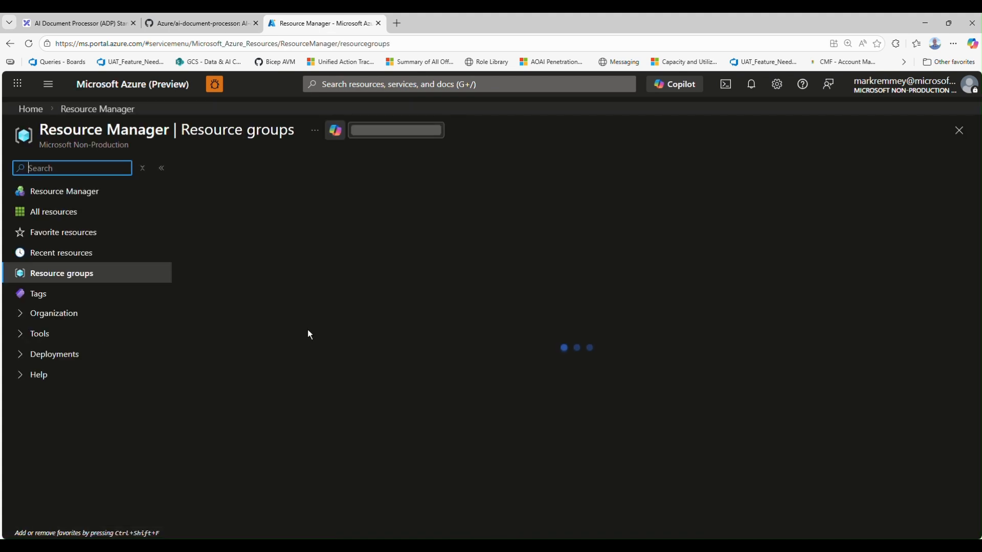
{"action": "scroll", "coordinate": [304, 404], "scroll_direction": "down", "scroll_amount": 5}
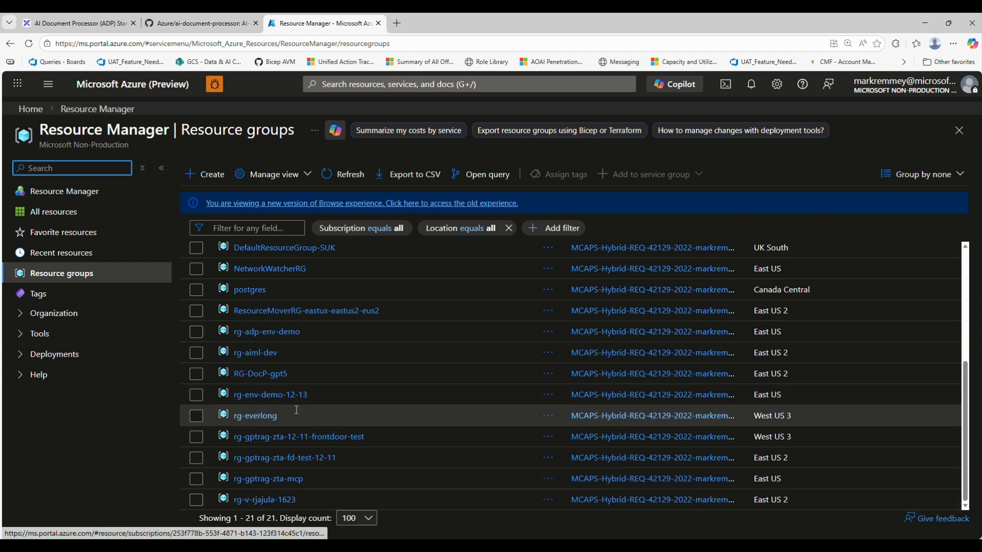
{"action": "left_click", "coordinate": [285, 332]}
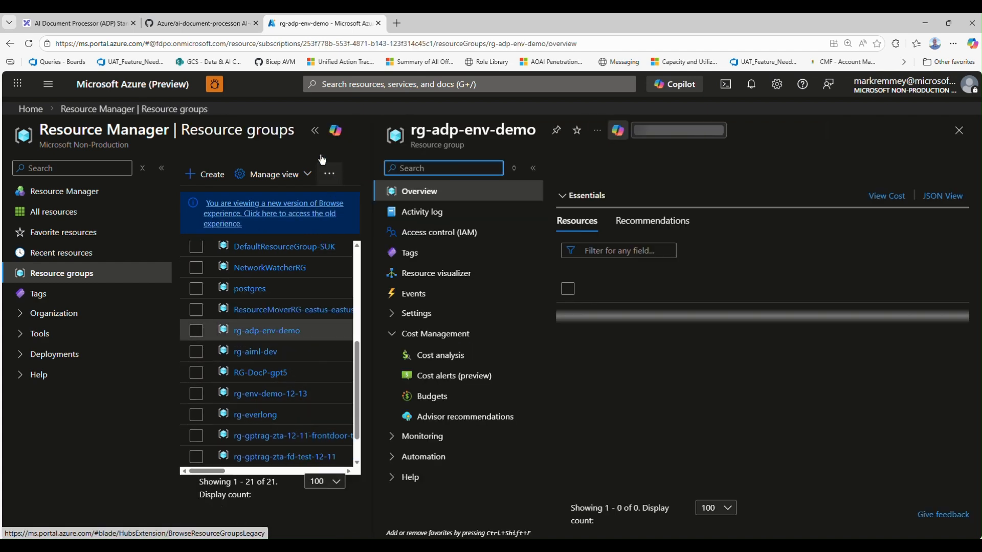
{"action": "left_click", "coordinate": [315, 130]}
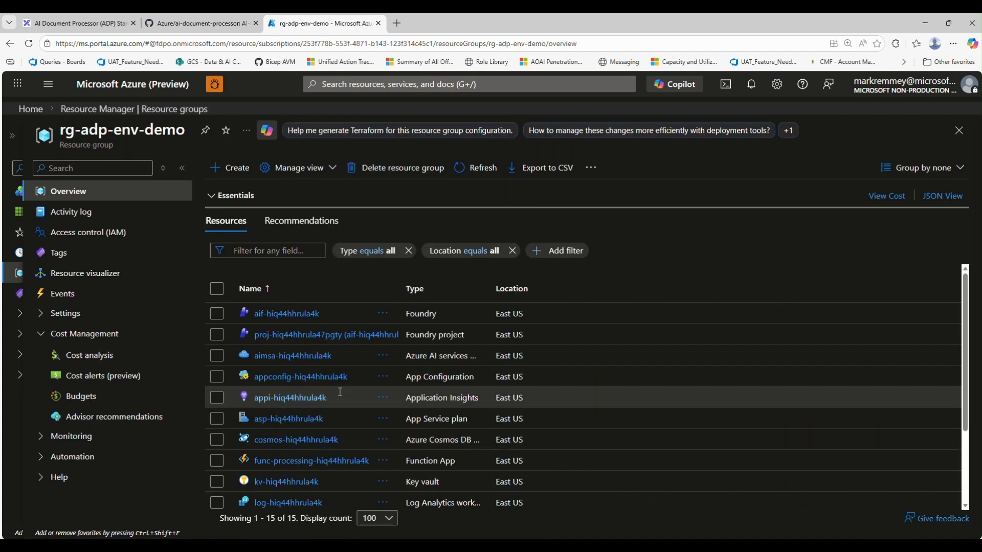
Open the func-processing function app and examine its overview details and list of deployed functions
{"action": "left_click", "coordinate": [323, 462]}
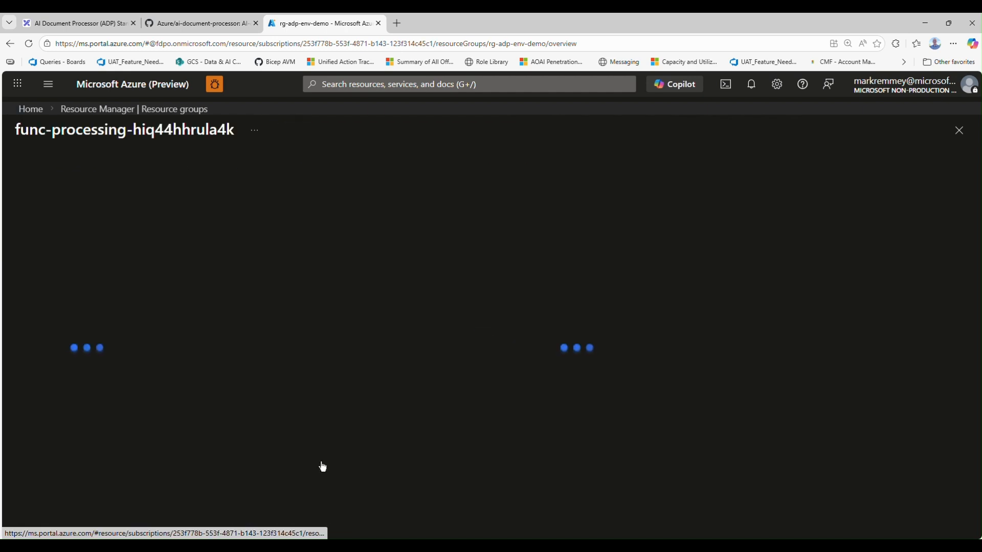
{"action": "scroll", "coordinate": [318, 450], "scroll_direction": "down", "scroll_amount": 3}
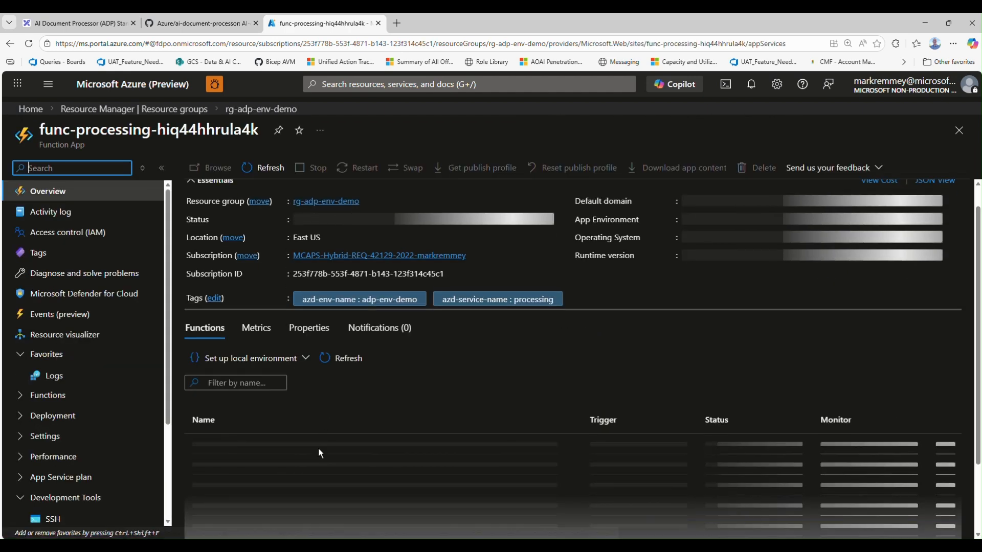
{"action": "scroll", "coordinate": [321, 331], "scroll_direction": "down", "scroll_amount": 1}
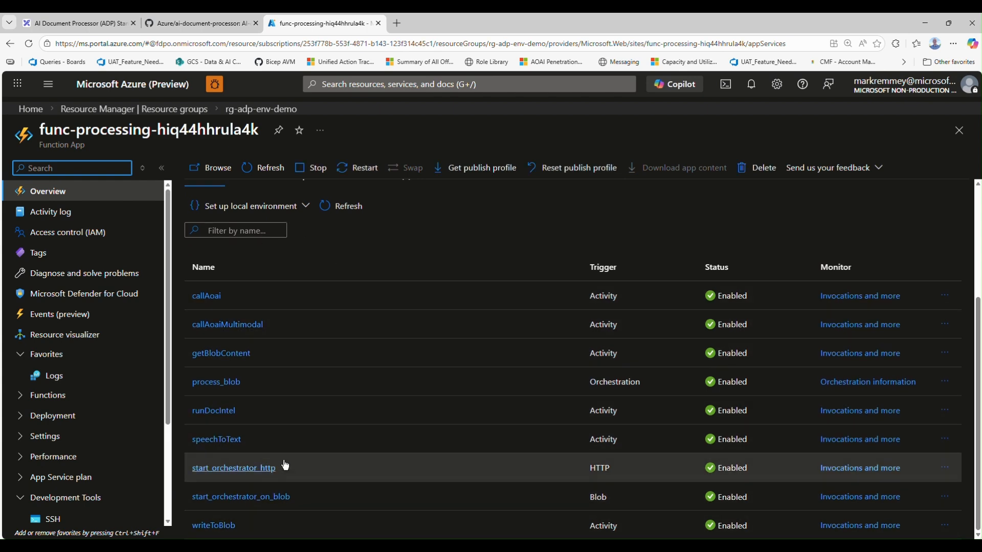
{"action": "scroll", "coordinate": [296, 428], "scroll_direction": "up", "scroll_amount": 3}
{"action": "scroll", "coordinate": [295, 439], "scroll_direction": "down", "scroll_amount": 3}
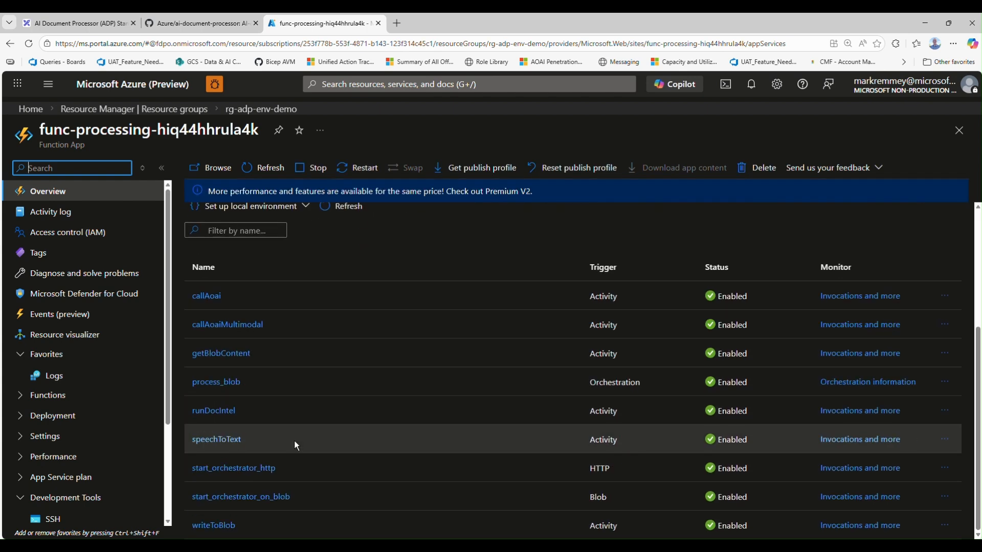
{"action": "scroll", "coordinate": [361, 424], "scroll_direction": "up", "scroll_amount": 3}
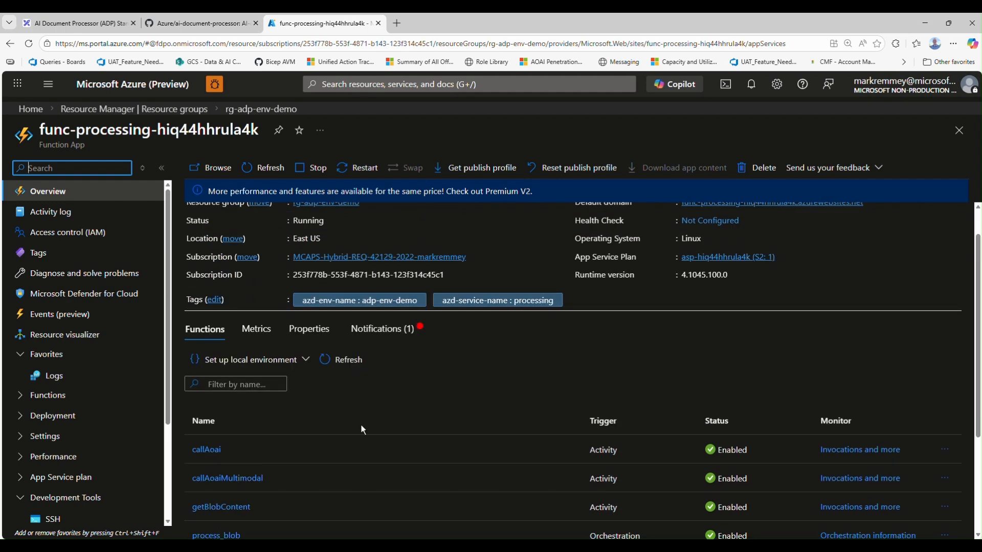
{"action": "scroll", "coordinate": [321, 423], "scroll_direction": "down", "scroll_amount": 2}
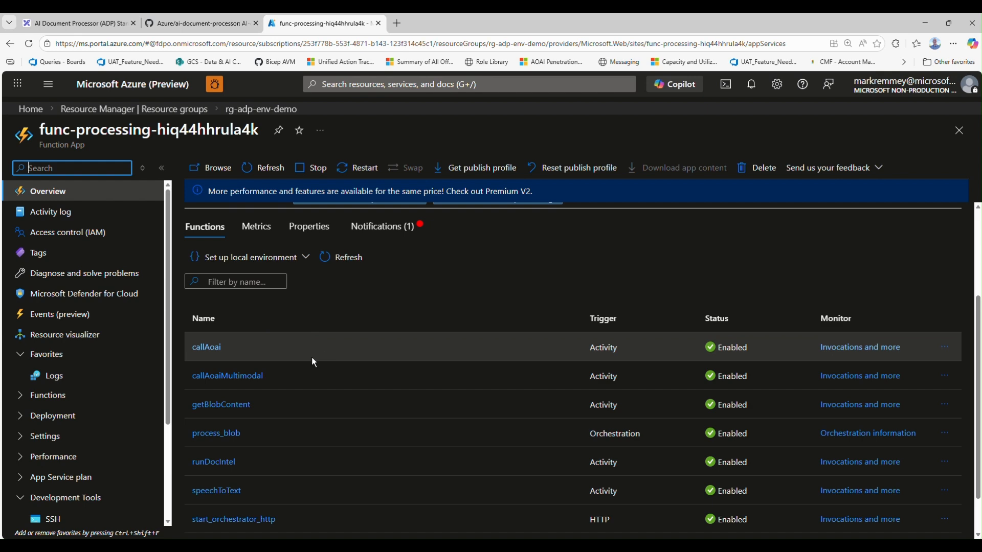
{"action": "scroll", "coordinate": [314, 424], "scroll_direction": "up", "scroll_amount": 1}
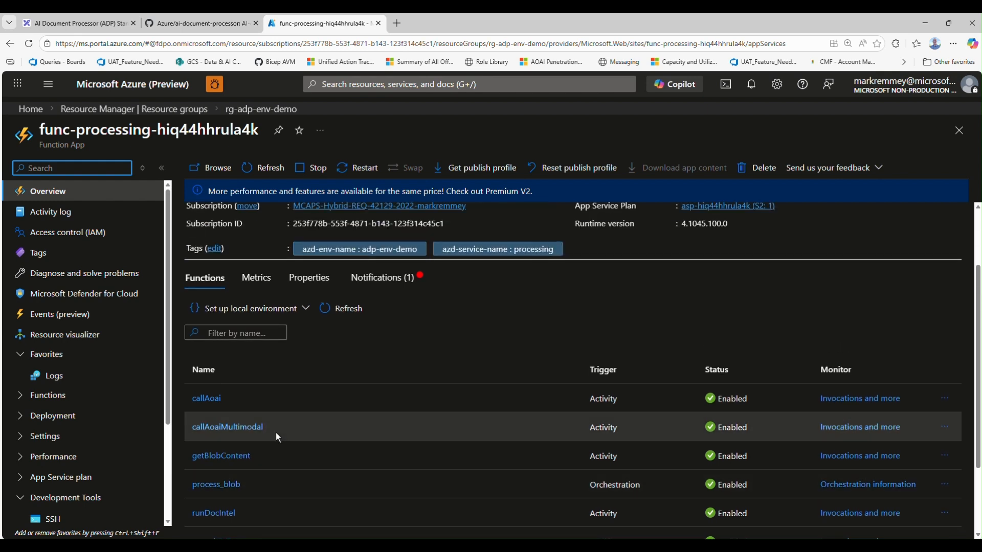
{"action": "scroll", "coordinate": [310, 400], "scroll_direction": "down", "scroll_amount": 2}
Open an SSH session to the function app in a new tab, accepting the redirect and signing in with the work account
{"action": "scroll", "coordinate": [82, 440], "scroll_direction": "down", "scroll_amount": 3}
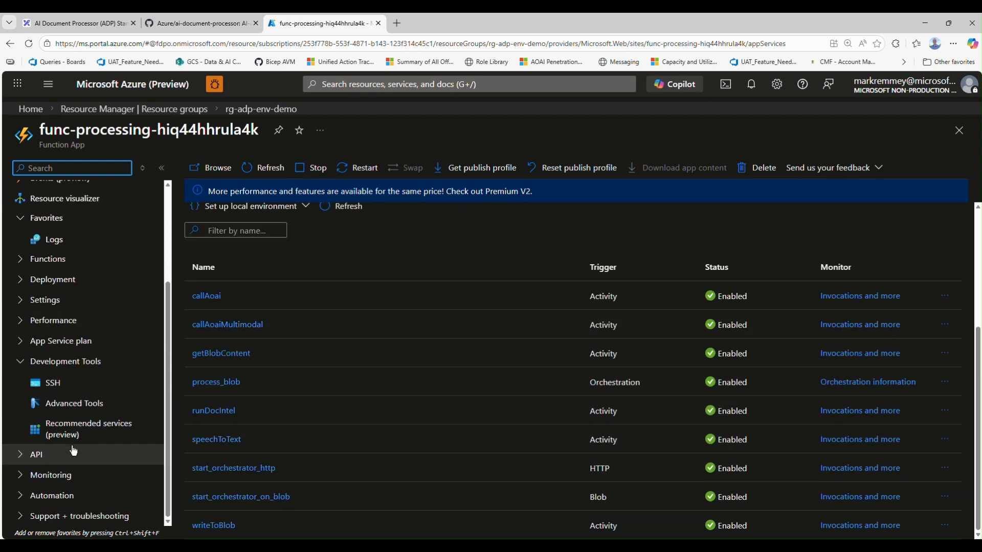
{"action": "left_click", "coordinate": [81, 389]}
{"action": "left_click", "coordinate": [403, 25]}
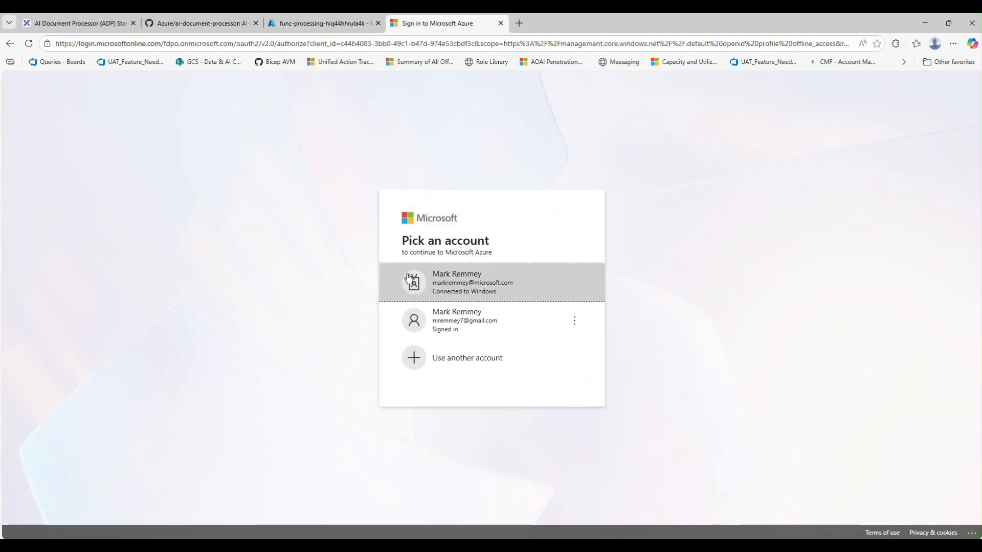
{"action": "left_click", "coordinate": [326, 25]}
{"action": "left_click", "coordinate": [403, 30]}
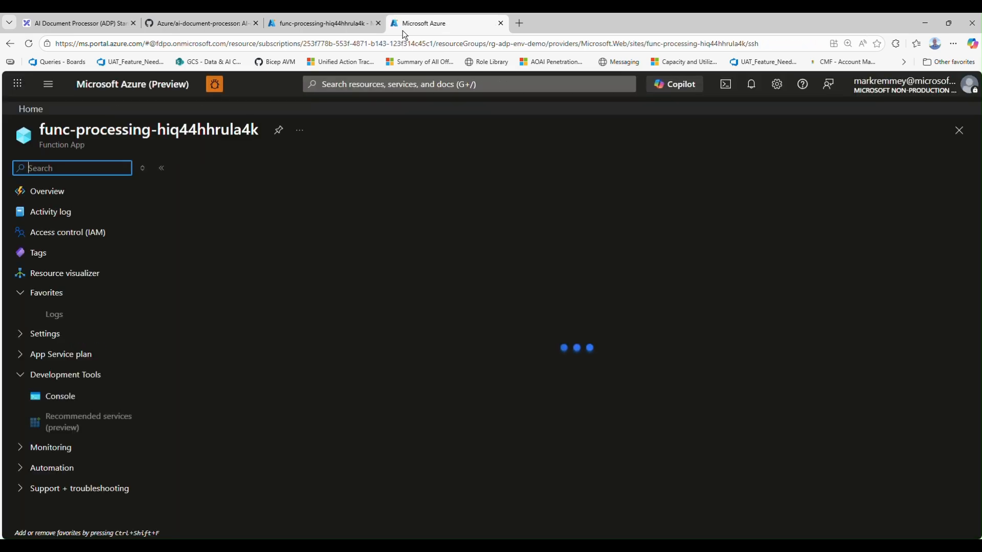
{"action": "left_click", "coordinate": [198, 249]}
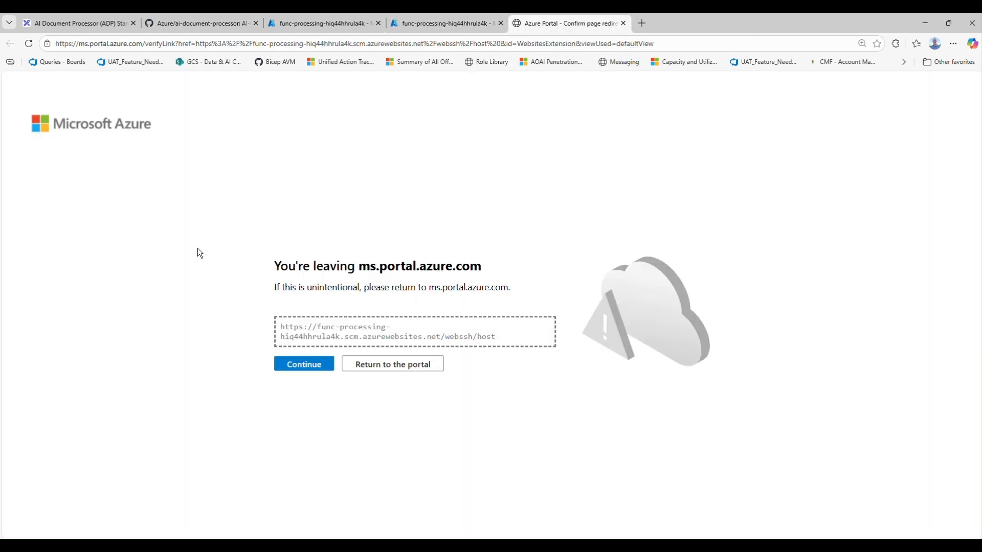
{"action": "left_click", "coordinate": [318, 366]}
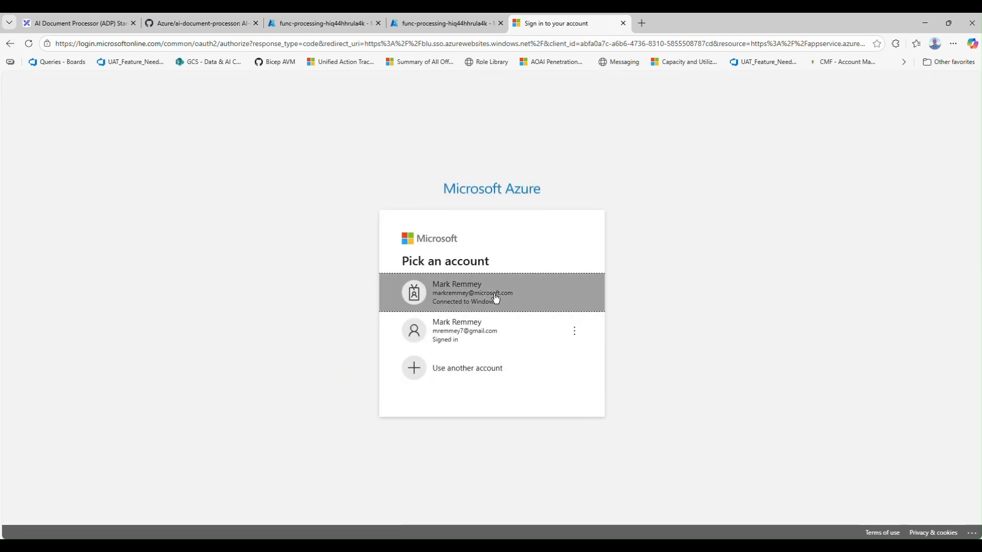
{"action": "left_click", "coordinate": [495, 298]}
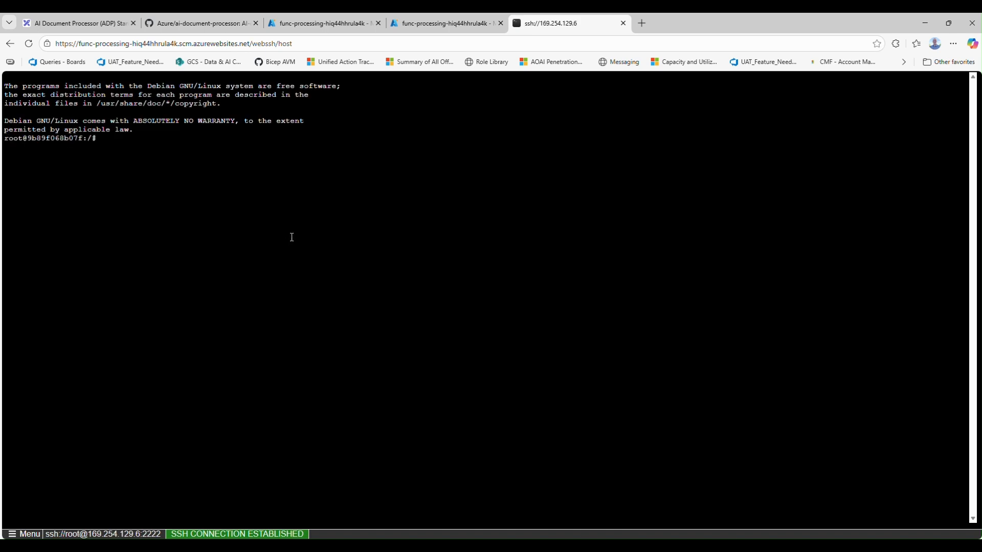
Enlarge the SSH terminal text, make sure the session is at the root directory and list its contents
{"action": "key", "text": "ctrl+plus"}
{"action": "key", "text": "ctrl+plus"}
{"action": "key", "text": "ctrl+plus"}
{"action": "type", "text": "ls"}
{"action": "key", "text": "Return"}
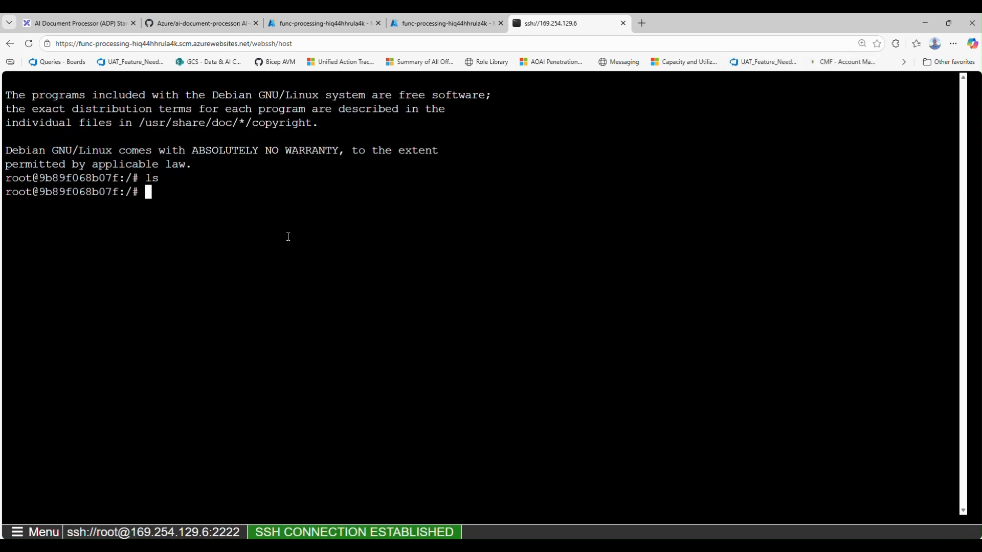
{"action": "type", "text": "cd .."}
{"action": "key", "text": "Return"}
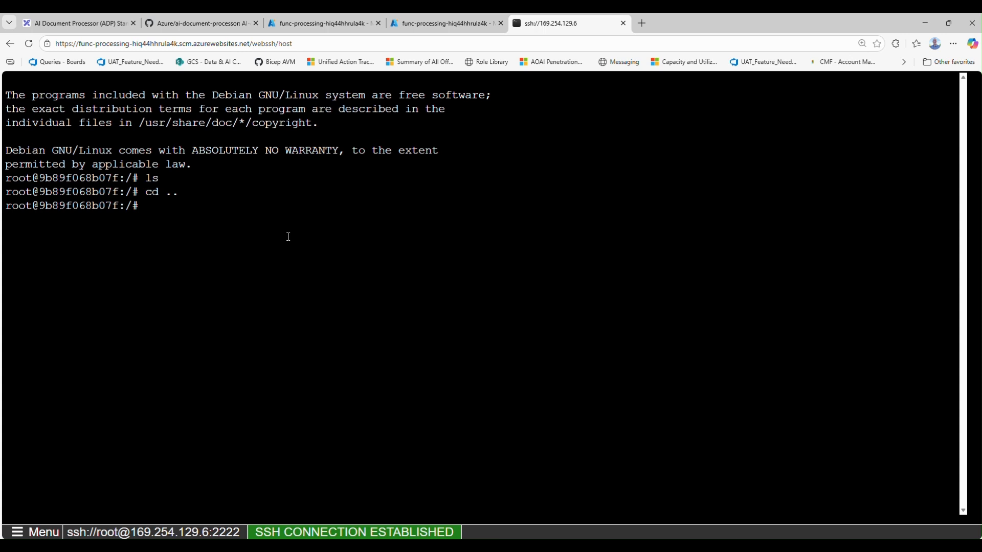
{"action": "type", "text": "ls"}
{"action": "key", "text": "Return"}
Change into the home directory, list its contents and highlight the DeploymentLogStream and LogFiles entries
{"action": "type", "text": "cd home"}
{"action": "key", "text": "Return"}
{"action": "type", "text": "l"}
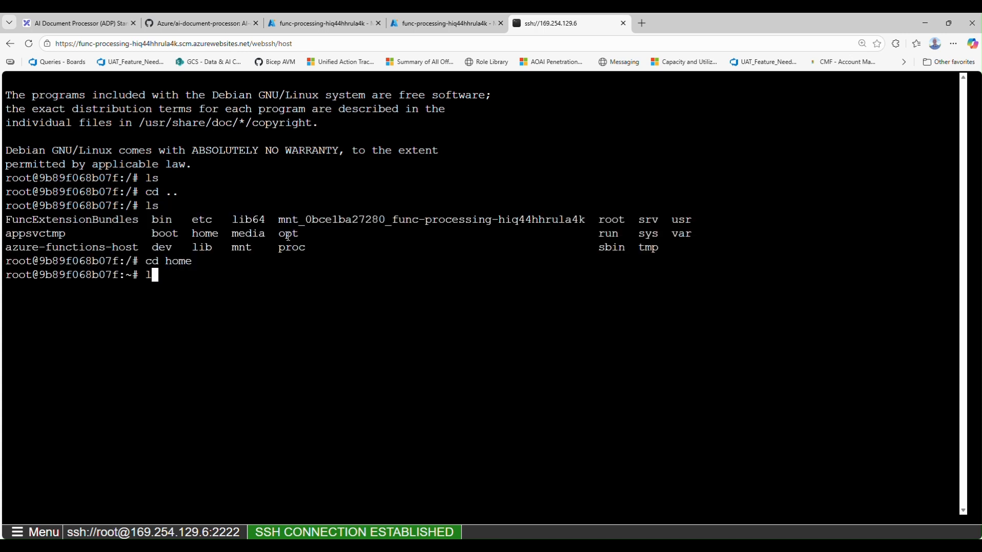
{"action": "type", "text": "s"}
{"action": "key", "text": "Return"}
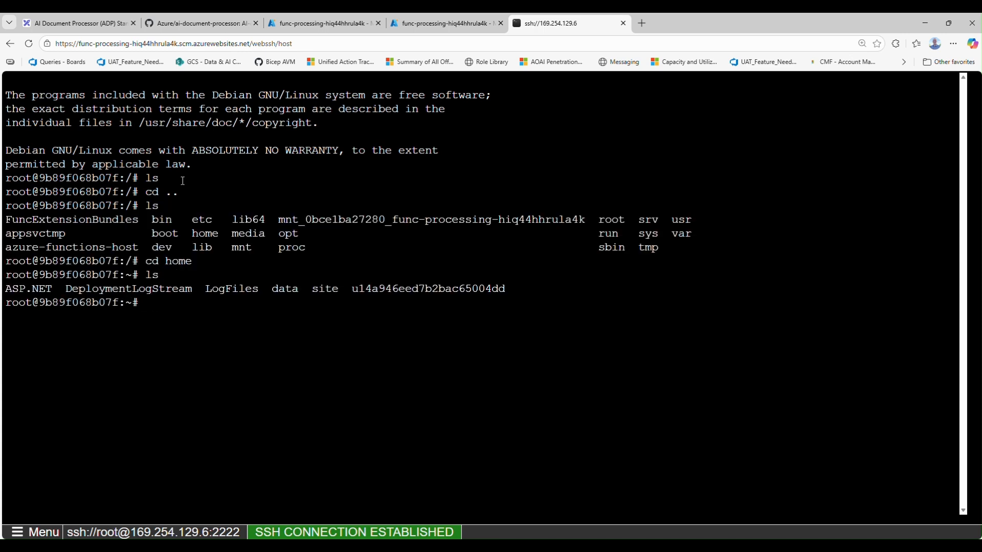
{"action": "left_click_drag", "start_coordinate": [58, 293], "coordinate": [338, 291]}
{"action": "left_click_drag", "start_coordinate": [65, 289], "coordinate": [260, 289]}
{"action": "left_click", "coordinate": [308, 313]}
Change into the DeploymentLogStream directory and list its log files
{"action": "type", "text": "cd Depl"}
{"action": "key", "text": "Tab"}
{"action": "key", "text": "Return"}
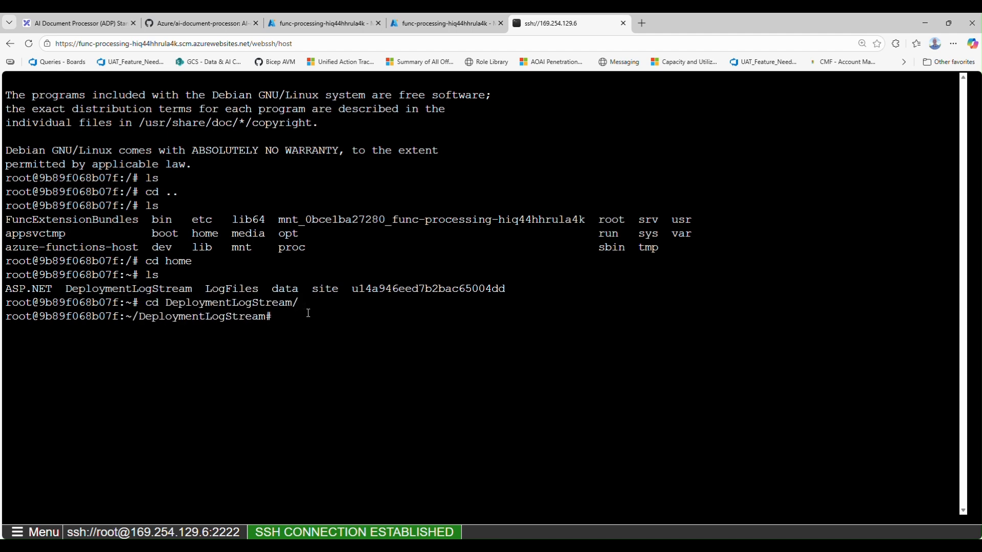
{"action": "type", "text": "ls"}
{"action": "key", "text": "Return"}
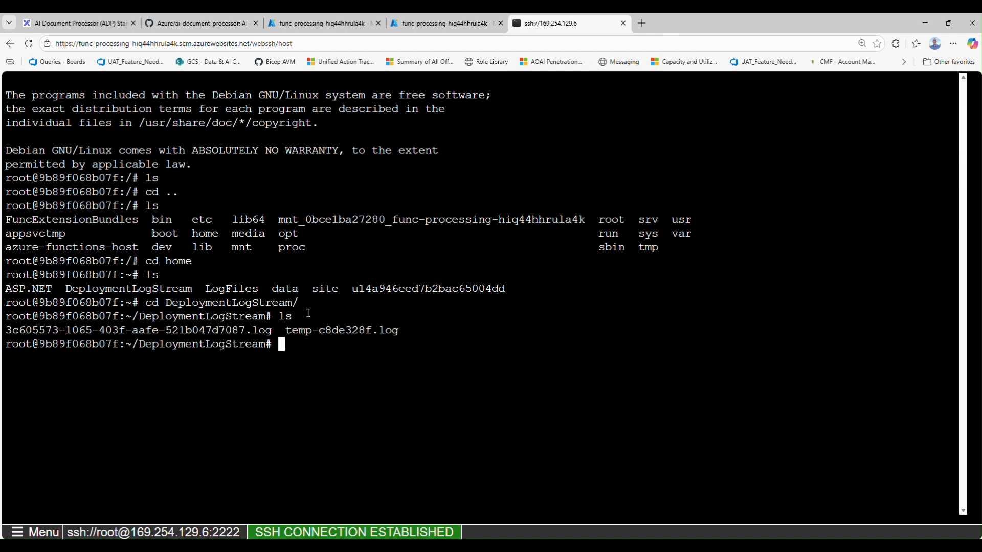
{"action": "type", "text": "cat 3"}
{"action": "key", "text": "Tab"}
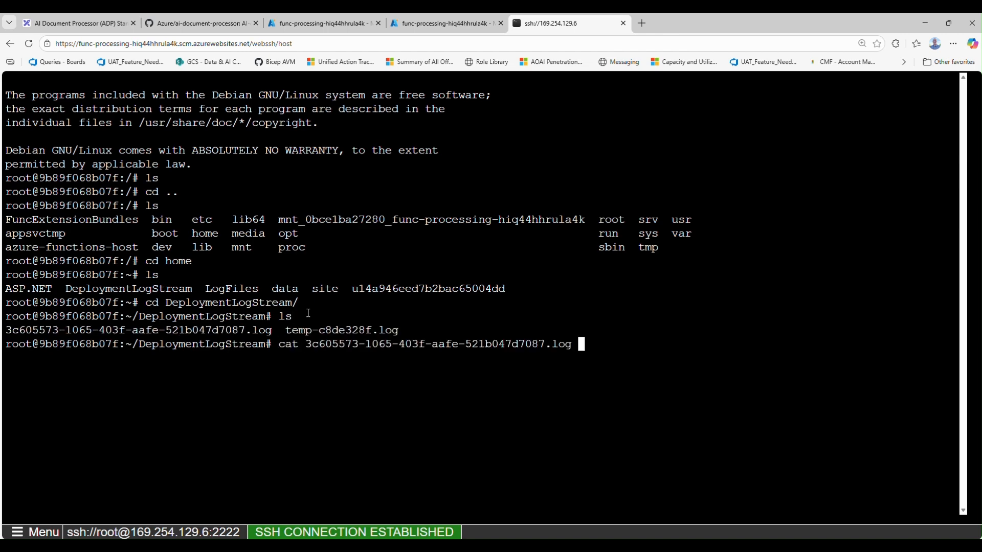
{"action": "key", "text": "Return"}
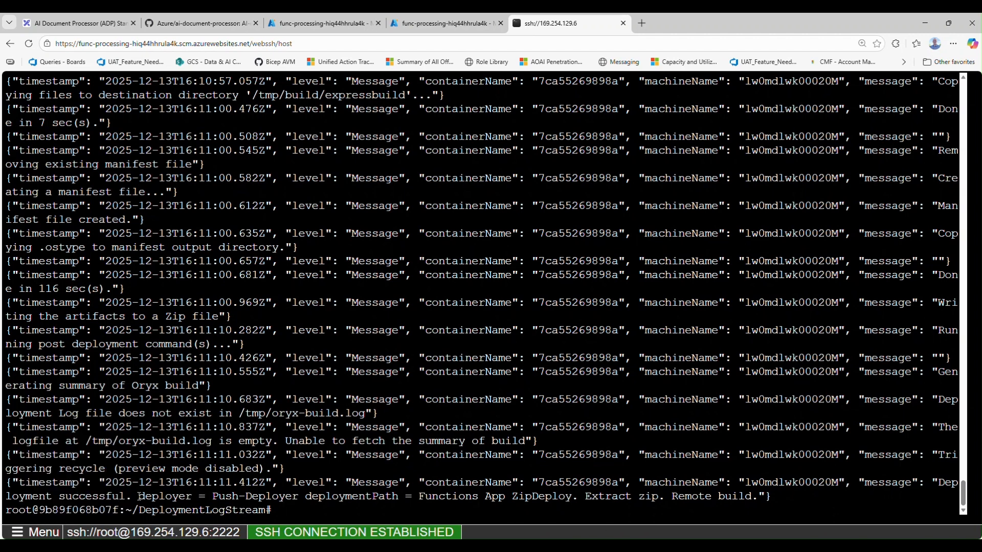
{"action": "left_click_drag", "start_coordinate": [125, 496], "coordinate": [939, 482]}
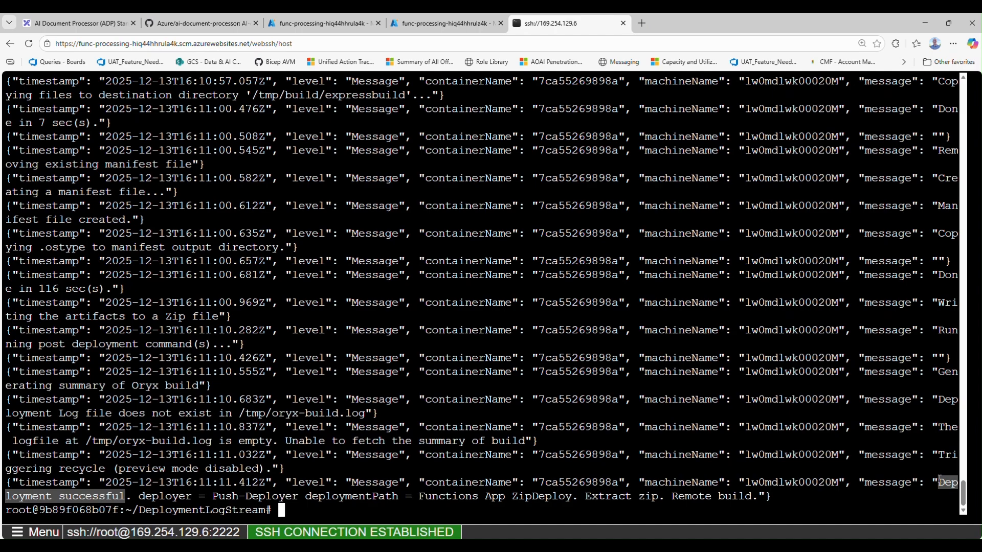
{"action": "scroll", "coordinate": [937, 479], "scroll_direction": "up", "scroll_amount": 15}
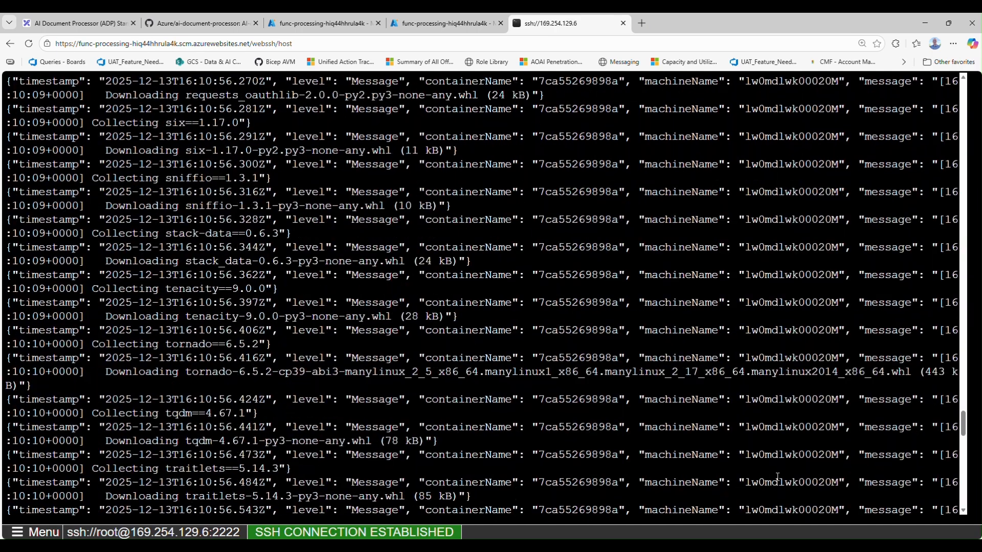
{"action": "scroll", "coordinate": [755, 476], "scroll_direction": "down", "scroll_amount": 6}
{"action": "scroll", "coordinate": [169, 325], "scroll_direction": "up", "scroll_amount": 5}
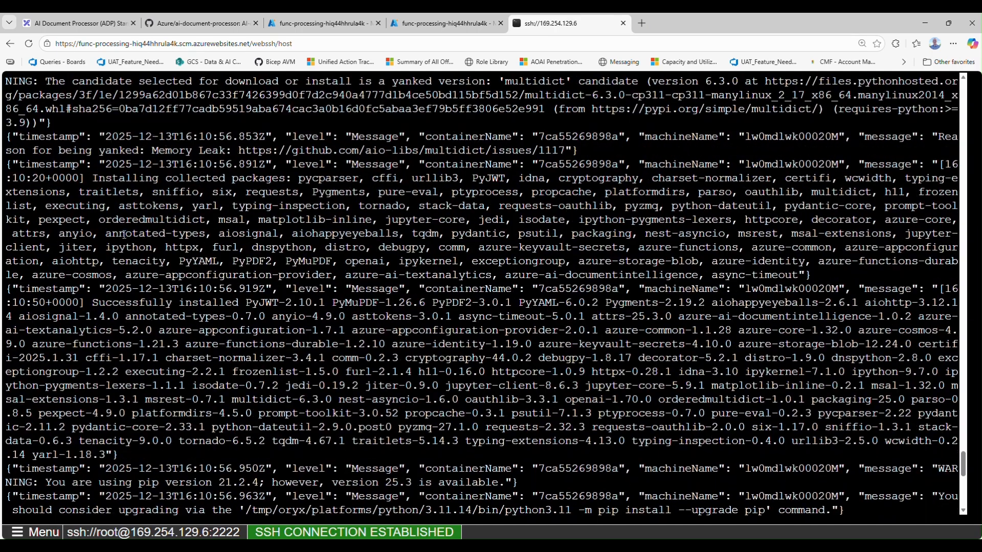
{"action": "scroll", "coordinate": [185, 318], "scroll_direction": "up", "scroll_amount": 10}
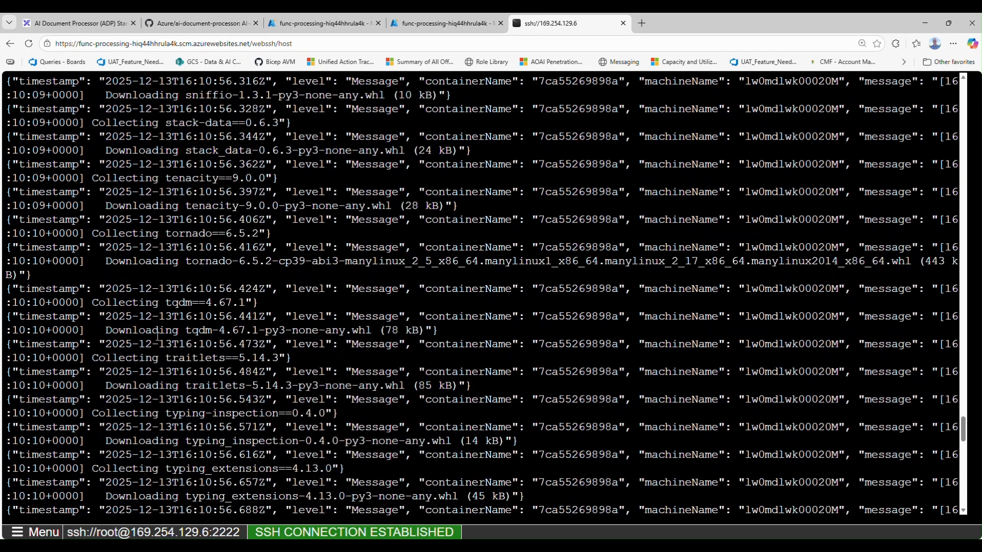
{"action": "scroll", "coordinate": [157, 335], "scroll_direction": "down", "scroll_amount": 15}
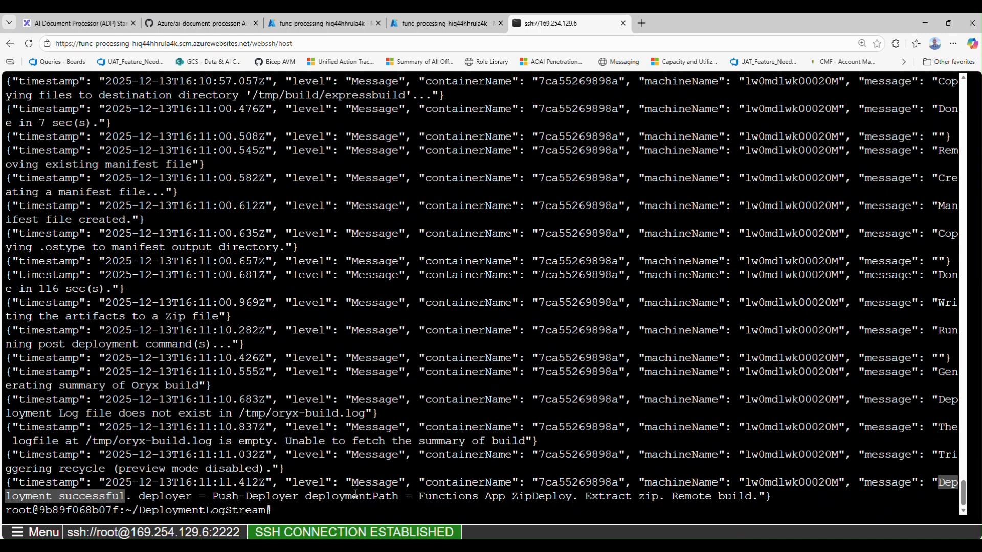
Go back up to the home directory, then change into LogFiles and list its contents
{"action": "type", "text": "cd .."}
{"action": "key", "text": "Return"}
{"action": "type", "text": "ls"}
{"action": "key", "text": "Return"}
{"action": "type", "text": "cd"}
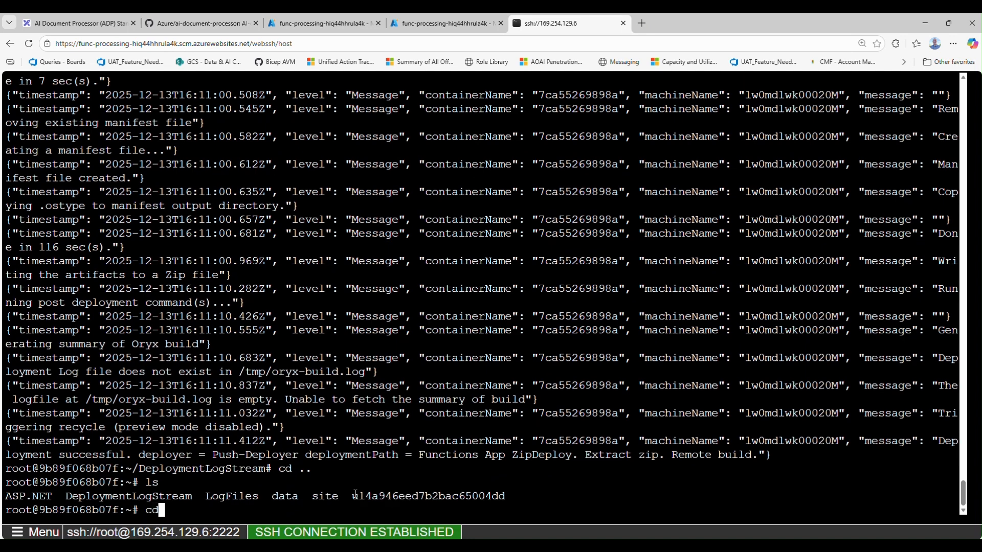
{"action": "type", "text": " LogFiles"}
{"action": "key", "text": "Return"}
{"action": "type", "text": "ls"}
{"action": "key", "text": "Return"}
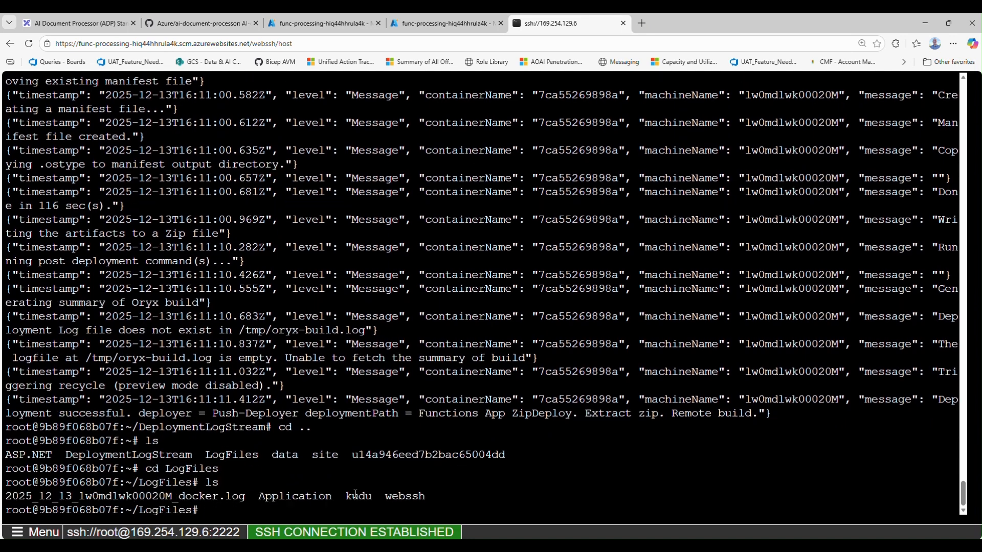
Change into the Application folder and its Functions subfolder, listing the contents of each
{"action": "type", "text": "cd Ap"}
{"action": "key", "text": "Tab"}
{"action": "key", "text": "Return"}
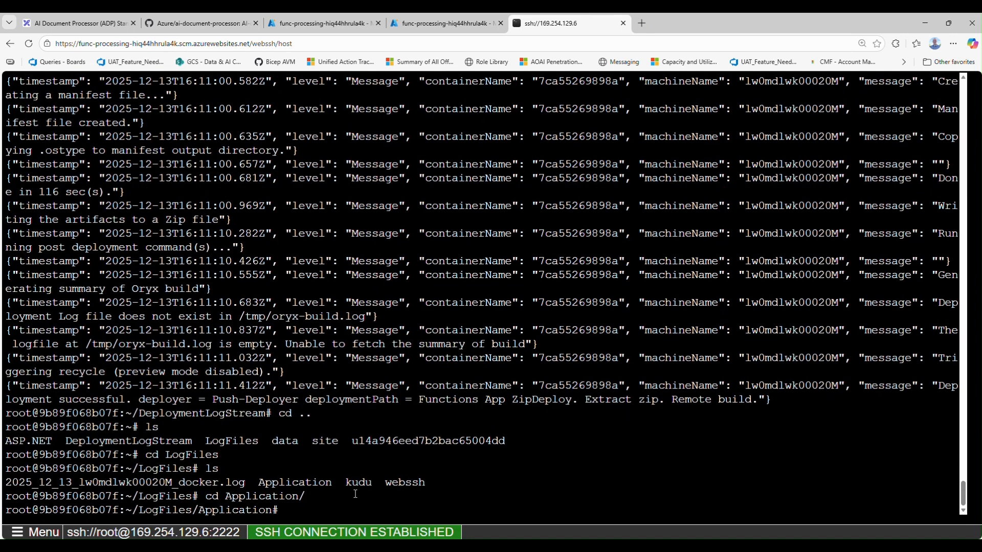
{"action": "type", "text": "ls"}
{"action": "key", "text": "Return"}
{"action": "type", "text": "cd F"}
{"action": "key", "text": "Tab"}
{"action": "key", "text": "Return"}
{"action": "type", "text": "ls"}
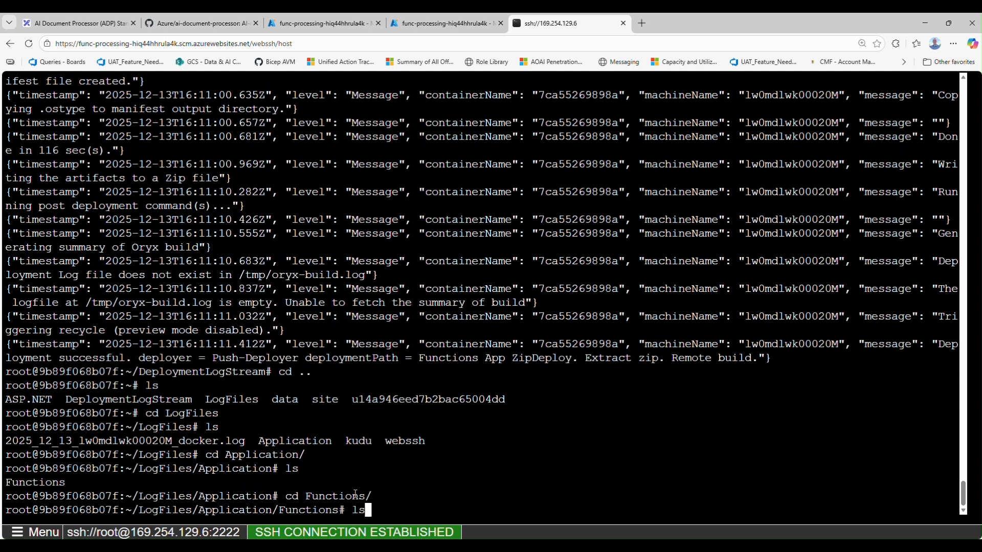
{"action": "key", "text": "Return"}
Change into the Host folder of the function logs and list its files
{"action": "type", "text": "cd "}
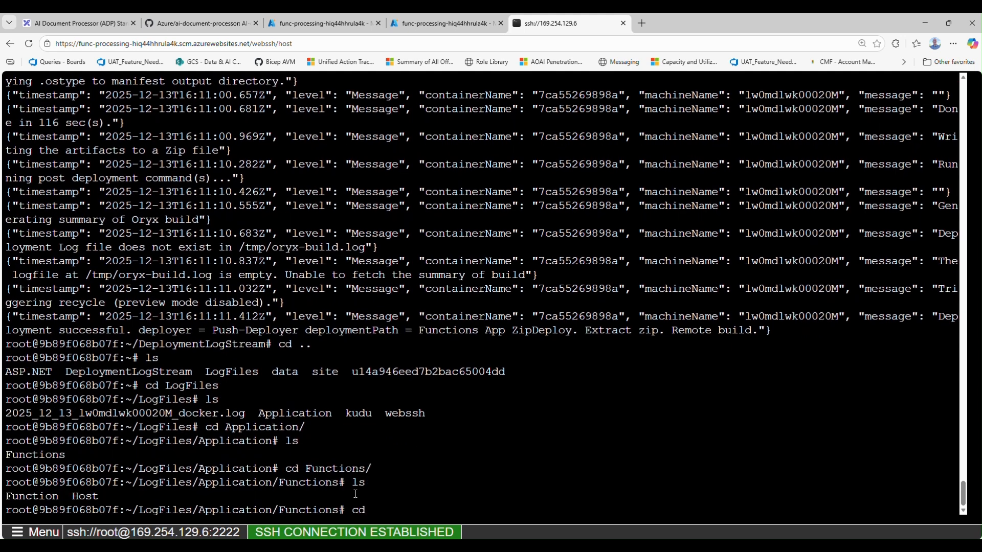
{"action": "type", "text": "Func"}
{"action": "key", "text": "BackSpace"}
{"action": "key", "text": "BackSpace"}
{"action": "key", "text": "BackSpace"}
{"action": "key", "text": "BackSpace"}
{"action": "type", "text": "Host"}
{"action": "key", "text": "Return"}
{"action": "type", "text": "ls"}
{"action": "key", "text": "Return"}
Print the 2025-12-13T16-13-28Z-890dc1c4b4.log host log and examine its last entries about the processed document and executed function
{"action": "type", "text": "cat "}
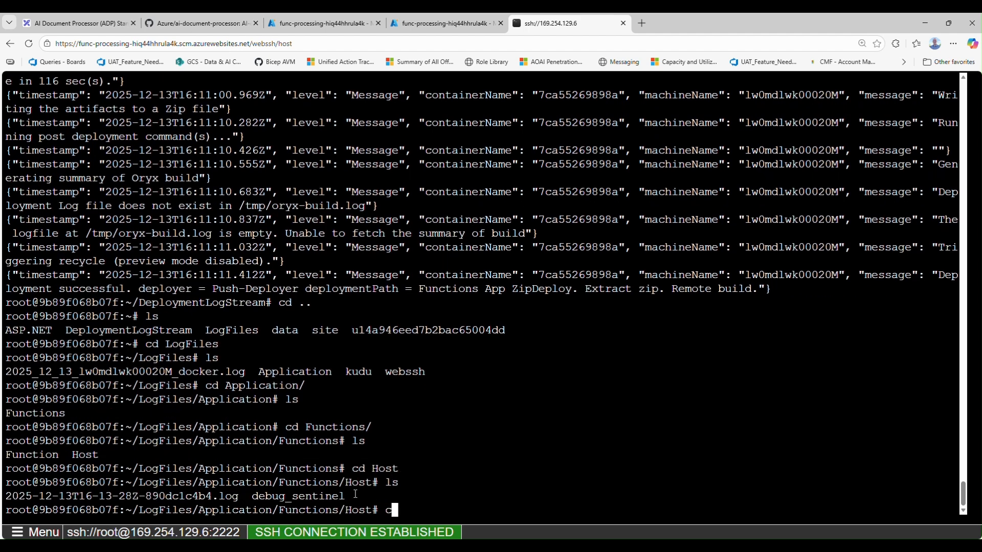
{"action": "type", "text": "2"}
{"action": "key", "text": "Tab"}
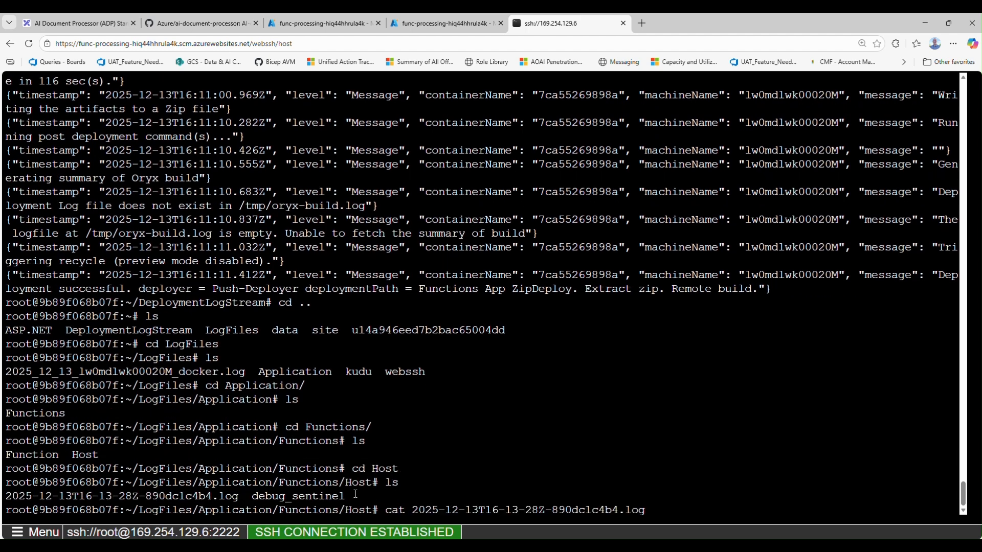
{"action": "key", "text": "Return"}
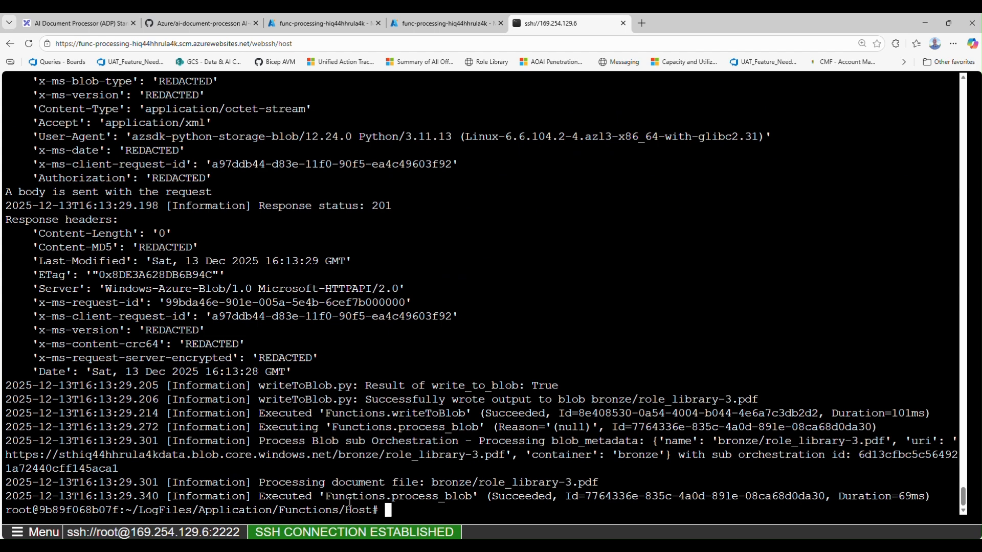
{"action": "left_click_drag", "start_coordinate": [321, 497], "coordinate": [598, 483]}
{"action": "left_click", "coordinate": [472, 487]}
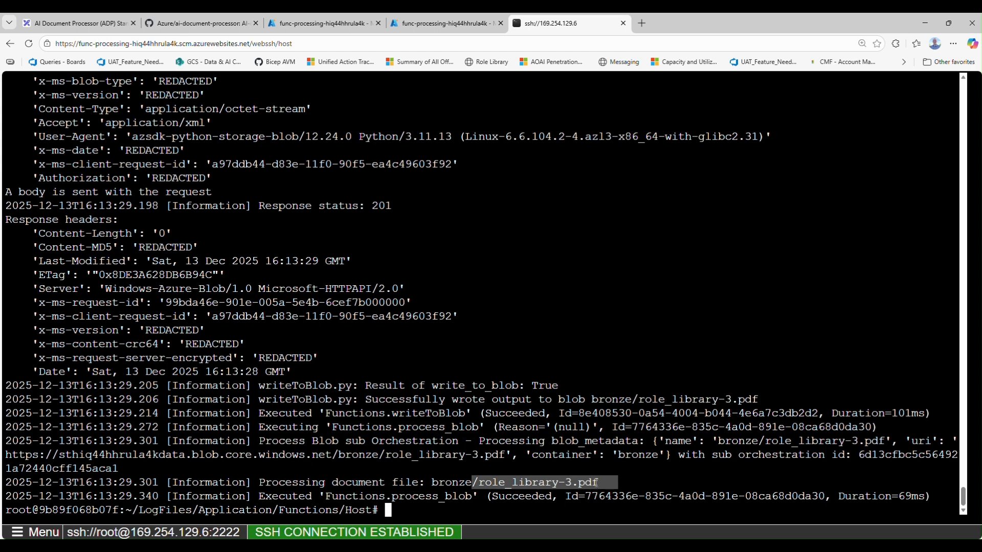
{"action": "left_click_drag", "start_coordinate": [322, 496], "coordinate": [474, 494]}
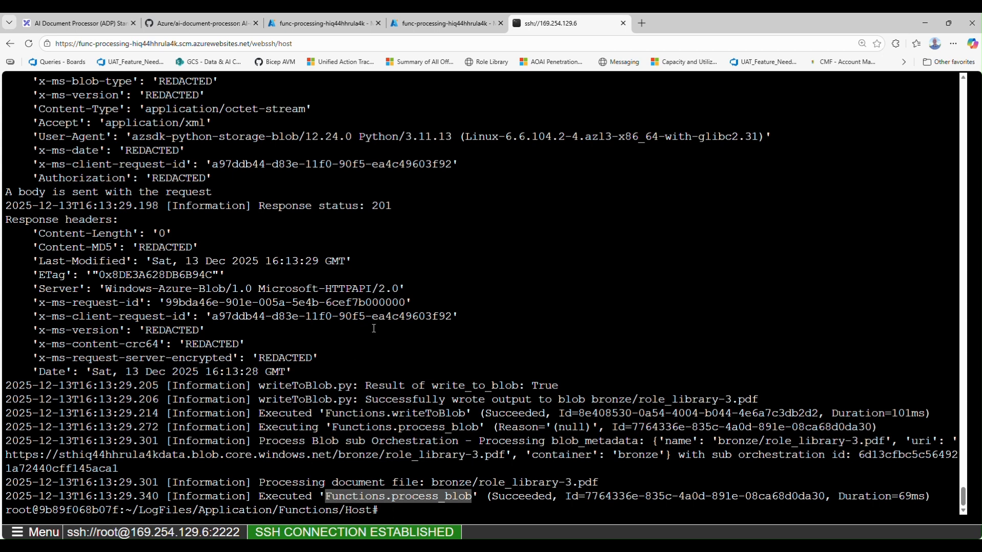
Move up from the Host folder to Application and on to LogFiles, listing the contents of each
{"action": "type", "text": "cd ../../"}
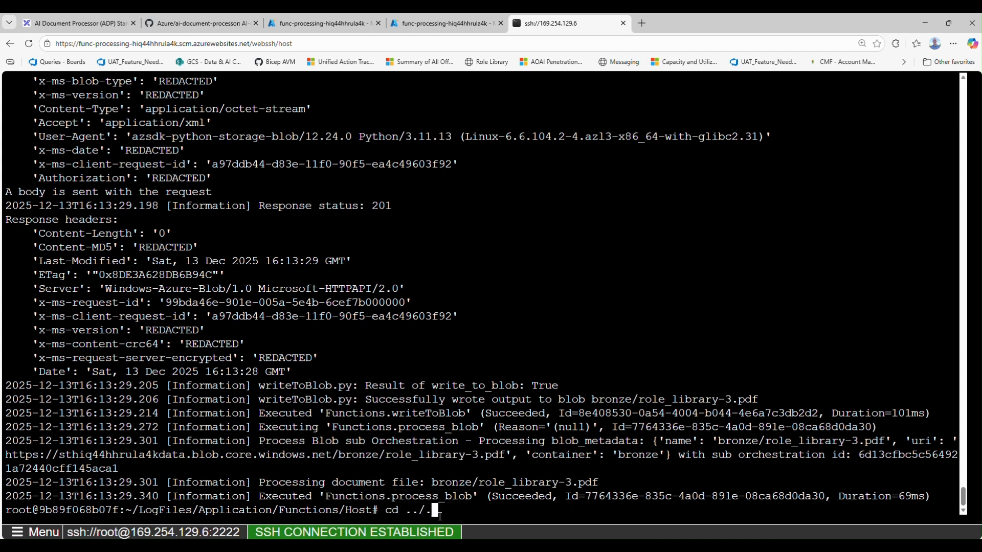
{"action": "key", "text": "Return"}
{"action": "type", "text": "ls"}
{"action": "key", "text": "Return"}
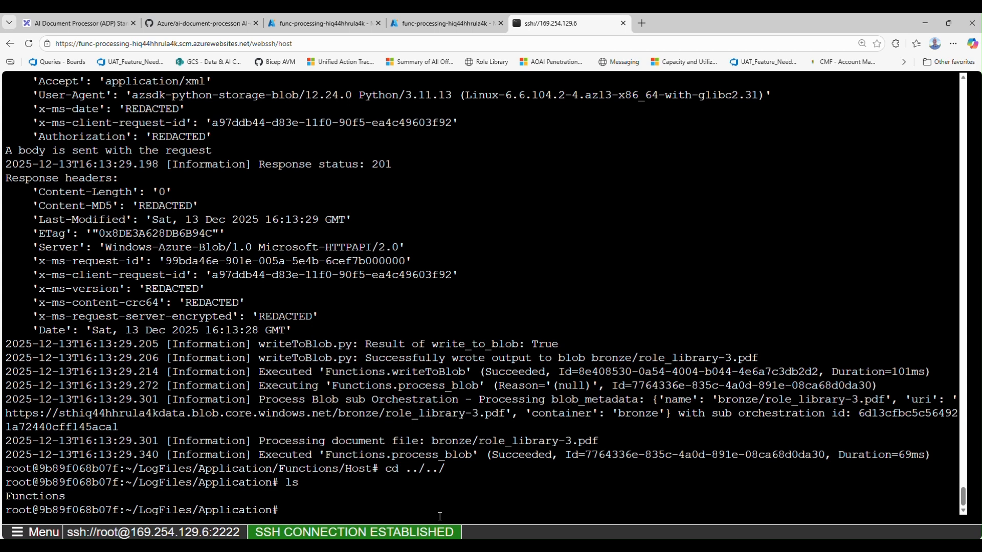
{"action": "type", "text": "cd .."}
{"action": "key", "text": "Return"}
{"action": "type", "text": "ls"}
{"action": "key", "text": "Return"}
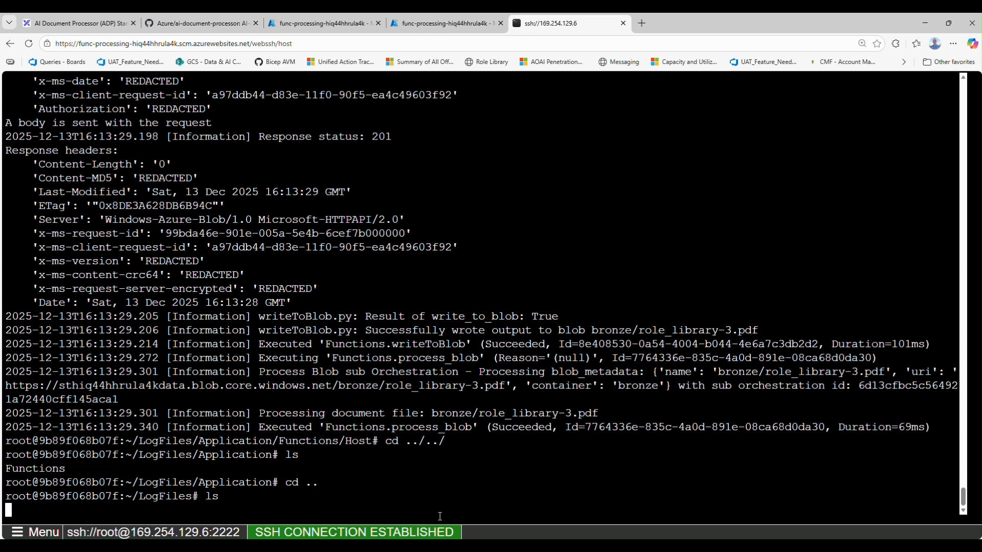
Re-enter the Application folder, list its contents and return to LogFiles
{"action": "type", "text": "cd Application/"}
{"action": "key", "text": "Return"}
{"action": "type", "text": "ls"}
{"action": "key", "text": "Return"}
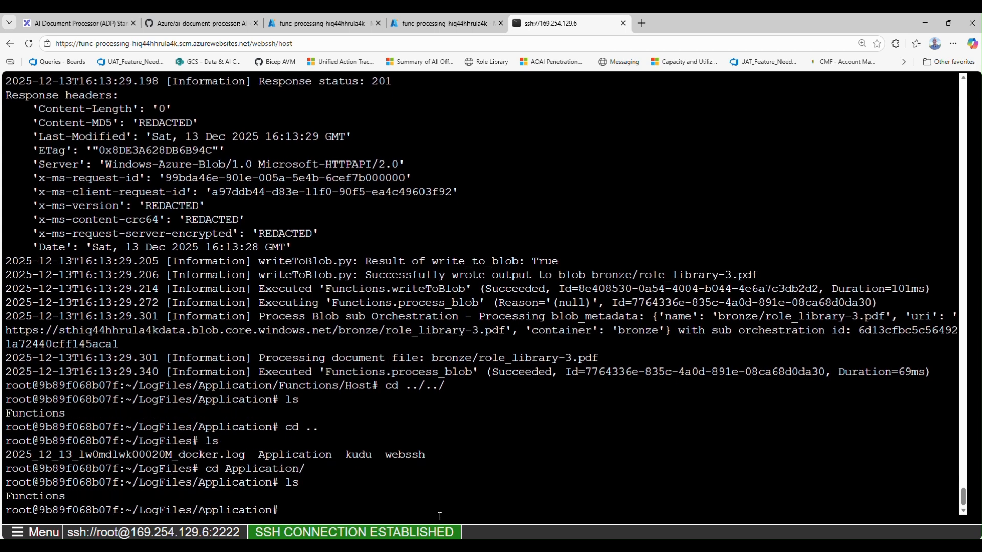
{"action": "key", "text": "BackSpace"}
{"action": "type", "text": "cd .."}
{"action": "key", "text": "Return"}
Move up from LogFiles to the home directory and list its contents
{"action": "type", "text": "cd .."}
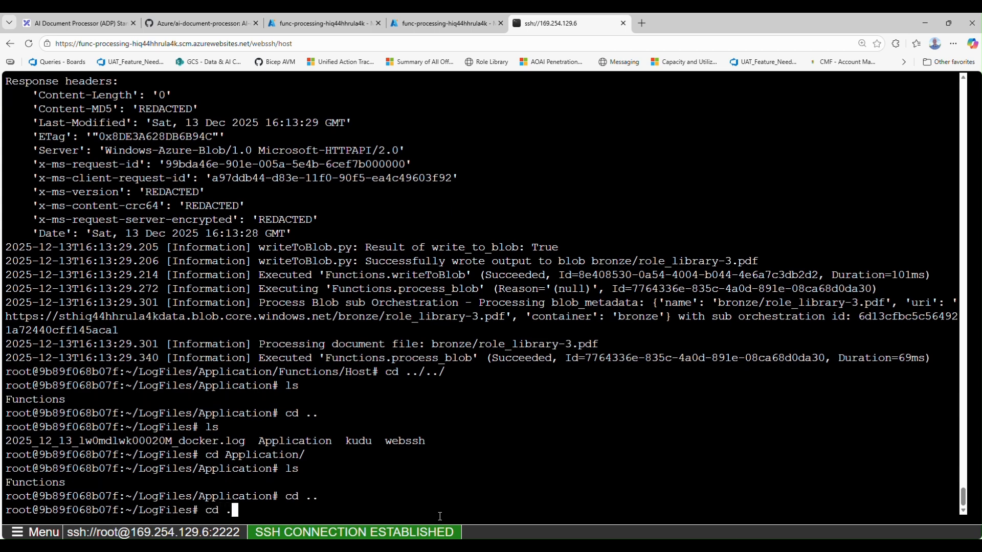
{"action": "key", "text": "Return"}
{"action": "type", "text": "ls"}
{"action": "key", "text": "Return"}
Change into the site/wwwroot directory and list the deployed application files
{"action": "type", "text": "cd site"}
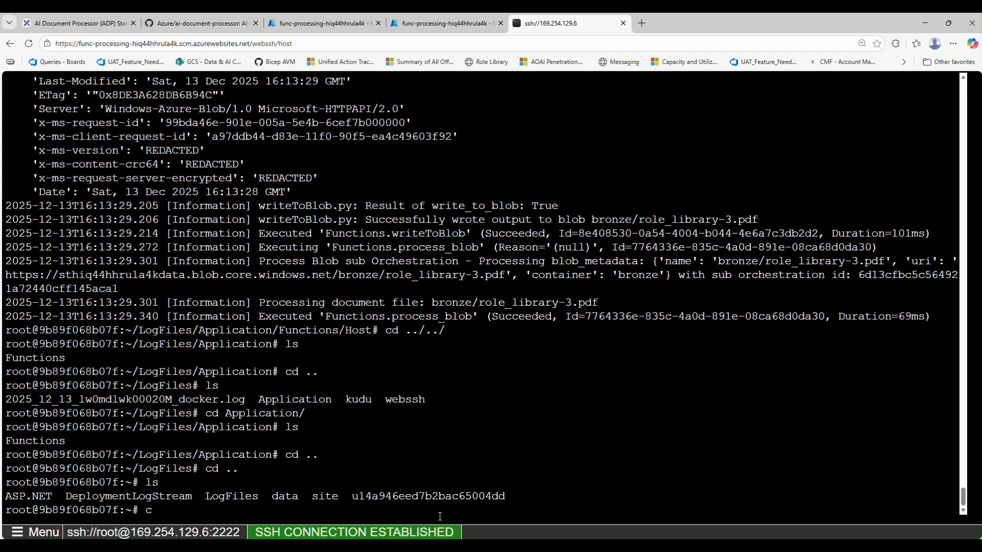
{"action": "key", "text": "Return"}
{"action": "type", "text": "c"}
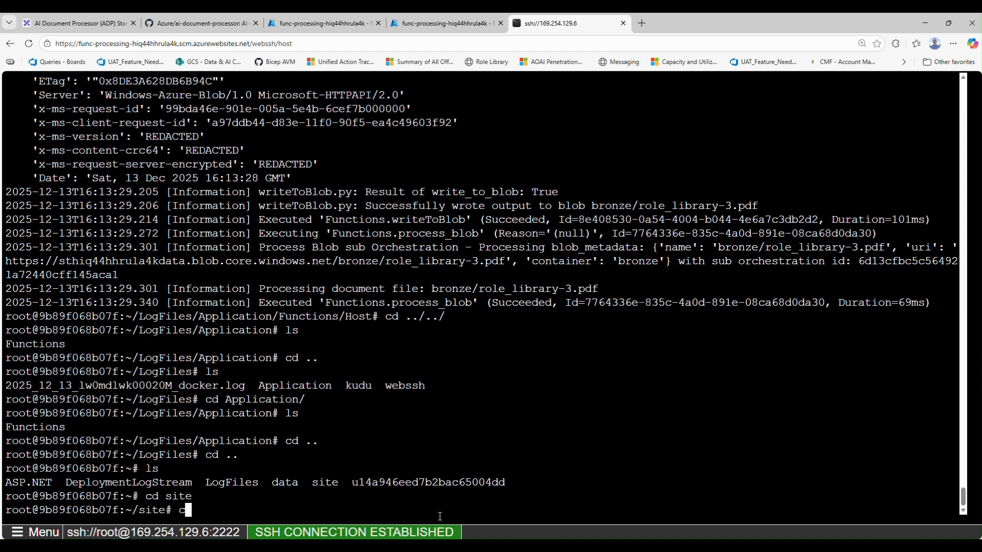
{"action": "type", "text": "d wwwroot/"}
{"action": "key", "text": "Return"}
{"action": "type", "text": "ls"}
{"action": "key", "text": "Return"}
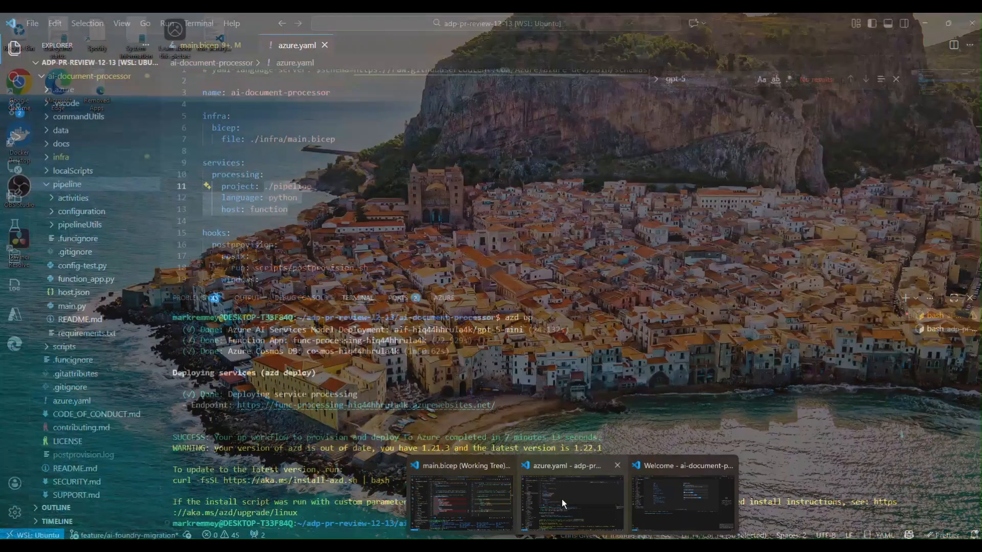
Compare the pipeline folder in VS Code with the wwwroot file listing, returning to the SSH session and highlighting the listed files
{"action": "left_click", "coordinate": [561, 499]}
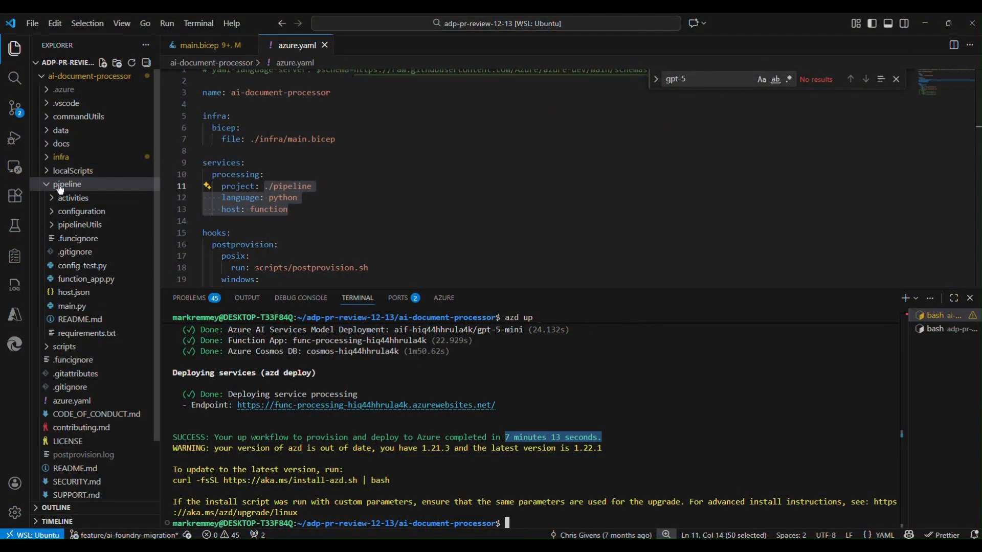
{"action": "left_click", "coordinate": [924, 23]}
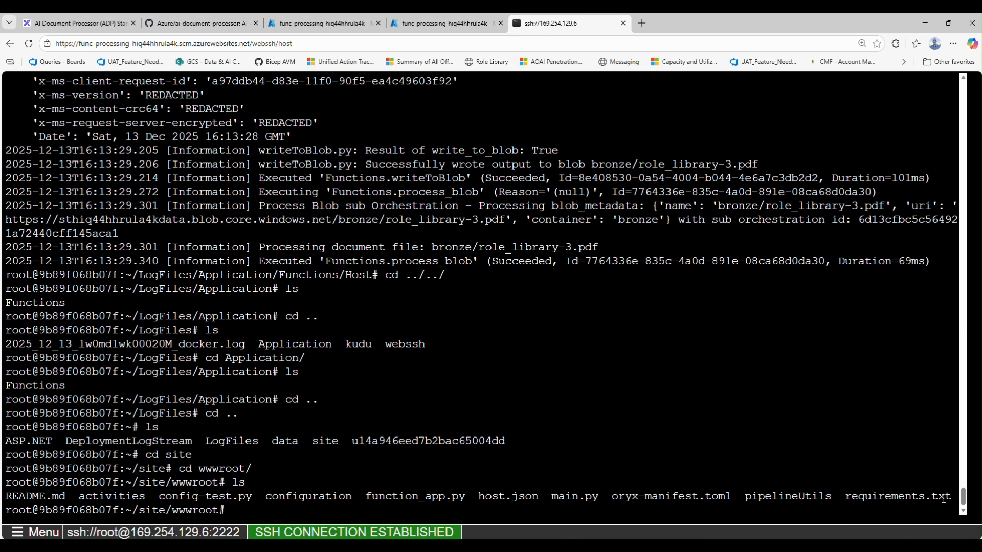
{"action": "left_click_drag", "start_coordinate": [944, 499], "coordinate": [7, 498]}
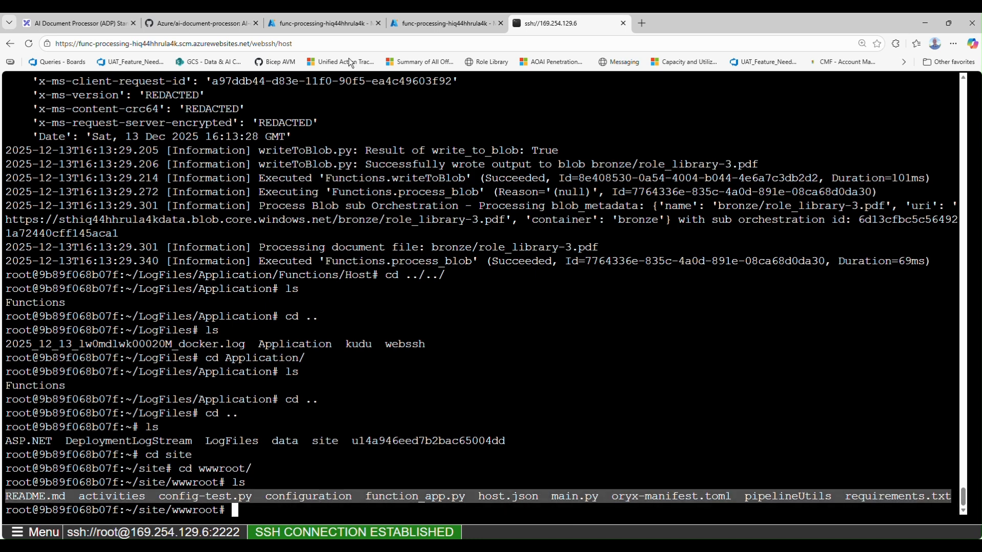
Switch to the azure.yaml window in VS Code, open host.json from the pipeline folder, and enlarge the editor to review its settings
{"action": "left_click", "coordinate": [339, 25]}
{"action": "key", "text": "ctrl+Tab"}
{"action": "key", "text": "ctrl+Tab"}
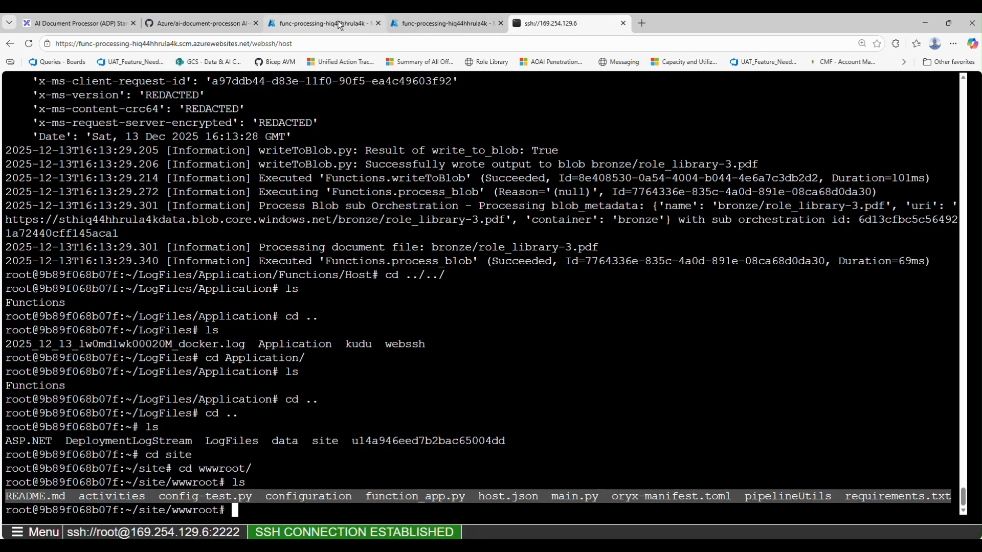
{"action": "mouse_move", "coordinate": [573, 546]}
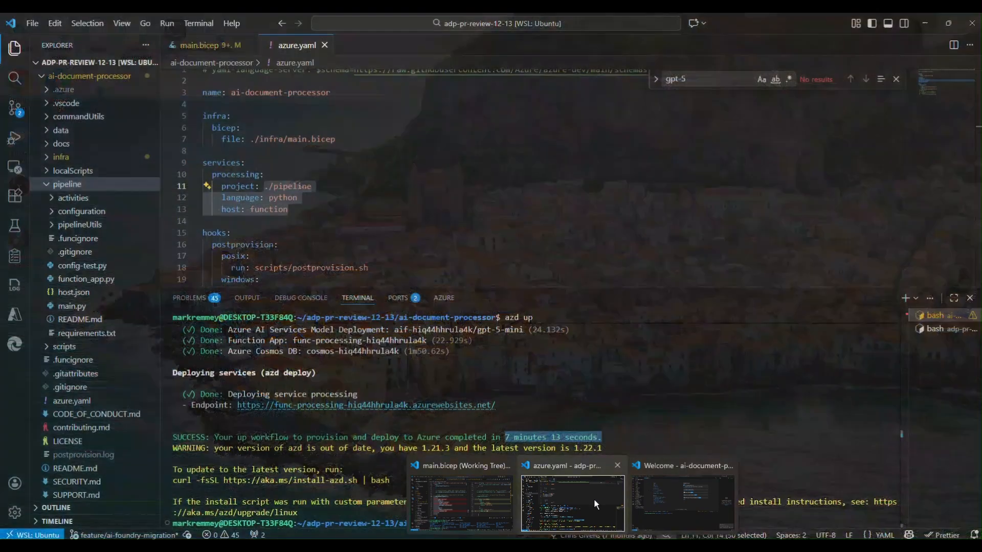
{"action": "left_click", "coordinate": [593, 498]}
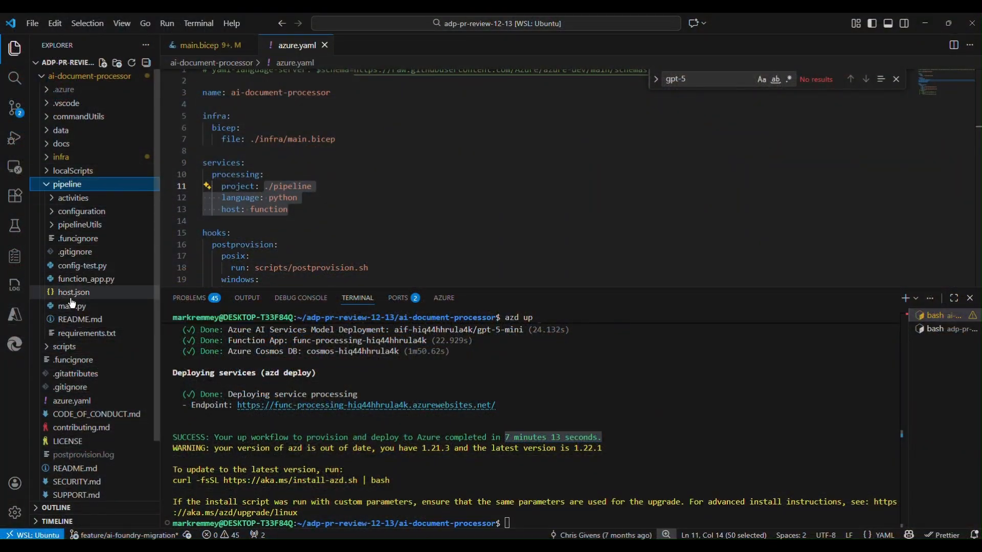
{"action": "left_click", "coordinate": [93, 295]}
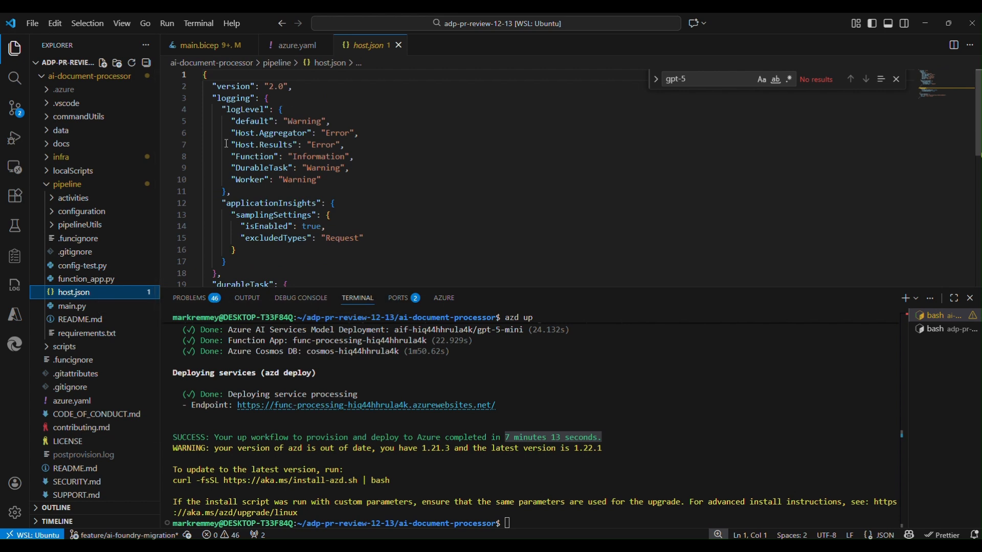
{"action": "left_click_drag", "start_coordinate": [271, 289], "coordinate": [284, 459]}
{"action": "scroll", "coordinate": [309, 336], "scroll_direction": "down", "scroll_amount": 1}
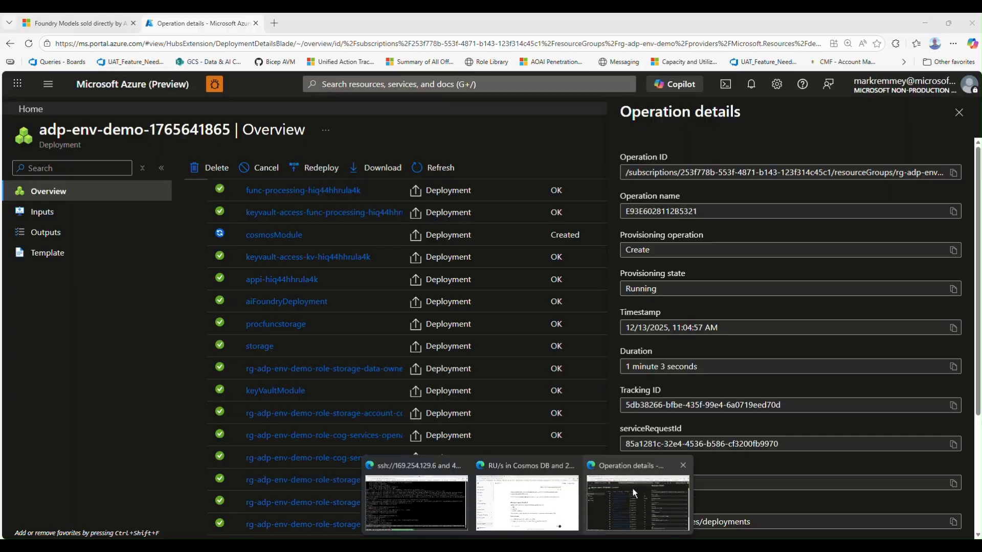
Return to the function app's overview in the Azure portal and sort the functions by Trigger in descending order
{"action": "left_click", "coordinate": [633, 488]}
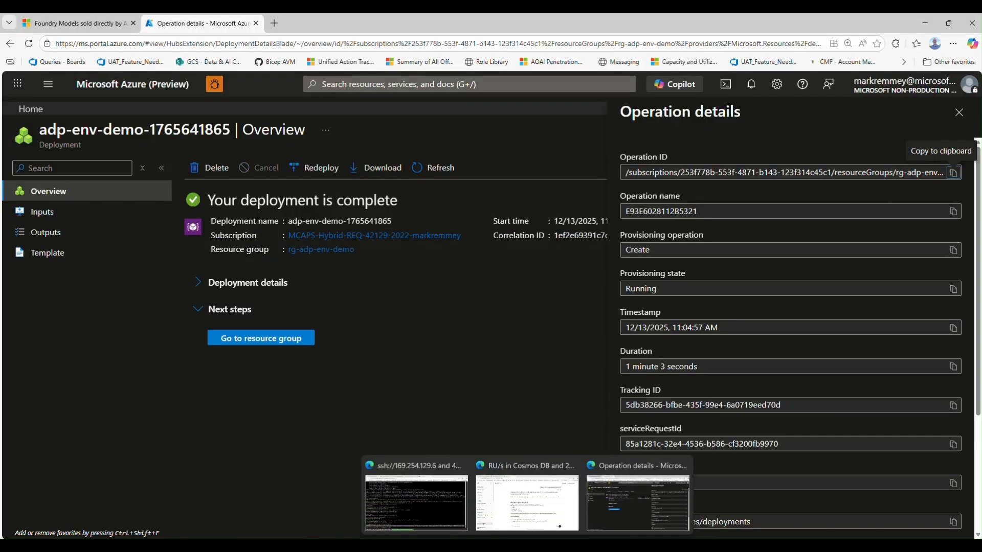
{"action": "left_click", "coordinate": [434, 507]}
{"action": "left_click", "coordinate": [282, 23]}
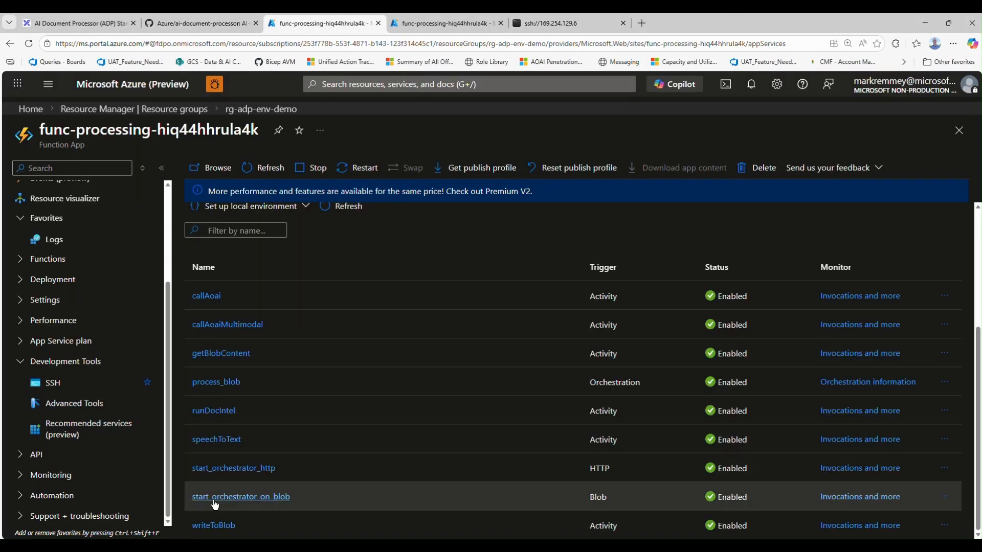
{"action": "left_click", "coordinate": [609, 266]}
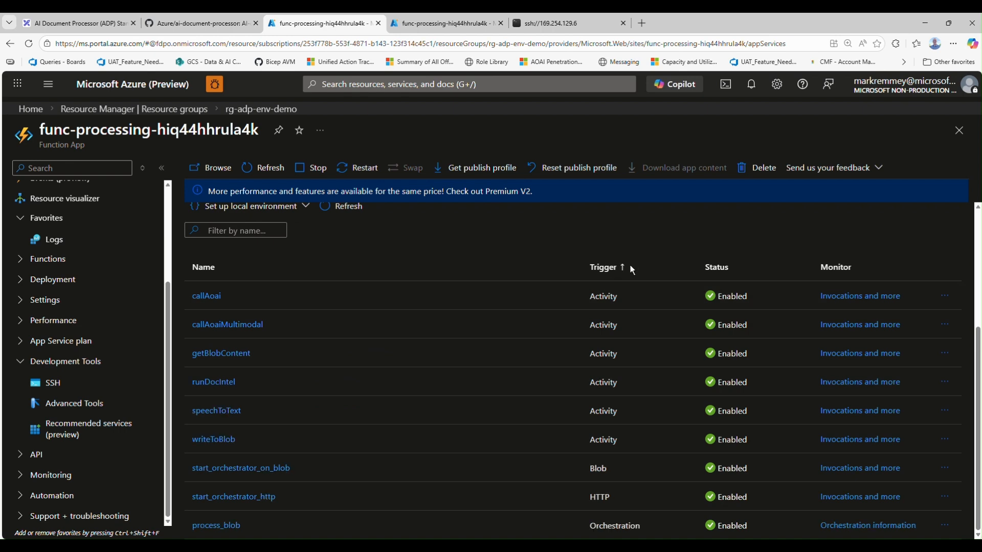
{"action": "left_click", "coordinate": [621, 267]}
{"action": "left_click", "coordinate": [619, 267]}
{"action": "left_click", "coordinate": [616, 269]}
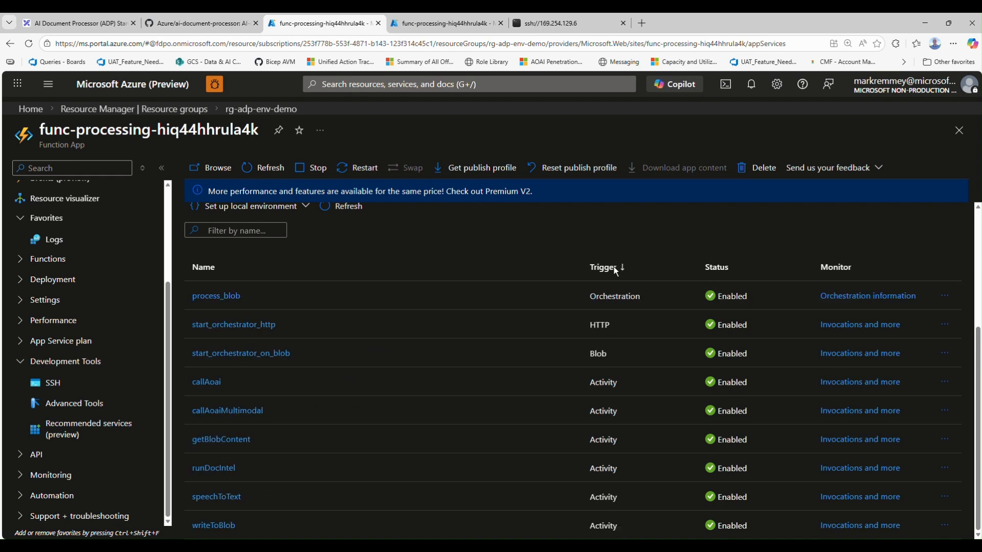
Check the triggers, orchestrator and activities in the Excalidraw architecture diagram, returning to the portal's function list
{"action": "key", "text": "ctrl+shift+Tab"}
{"action": "key", "text": "ctrl+shift+Tab"}
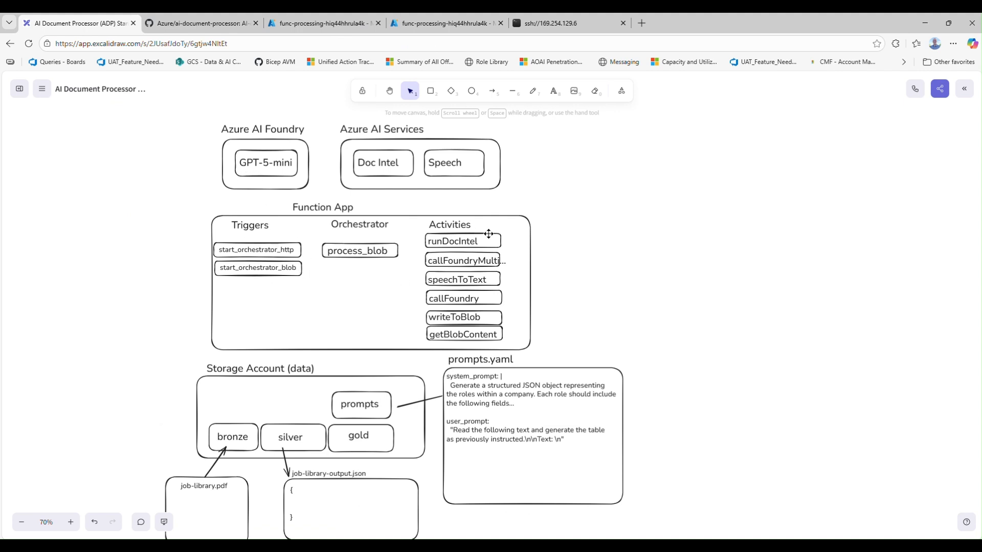
{"action": "key", "text": "ctrl+Tab"}
{"action": "key", "text": "ctrl+Tab"}
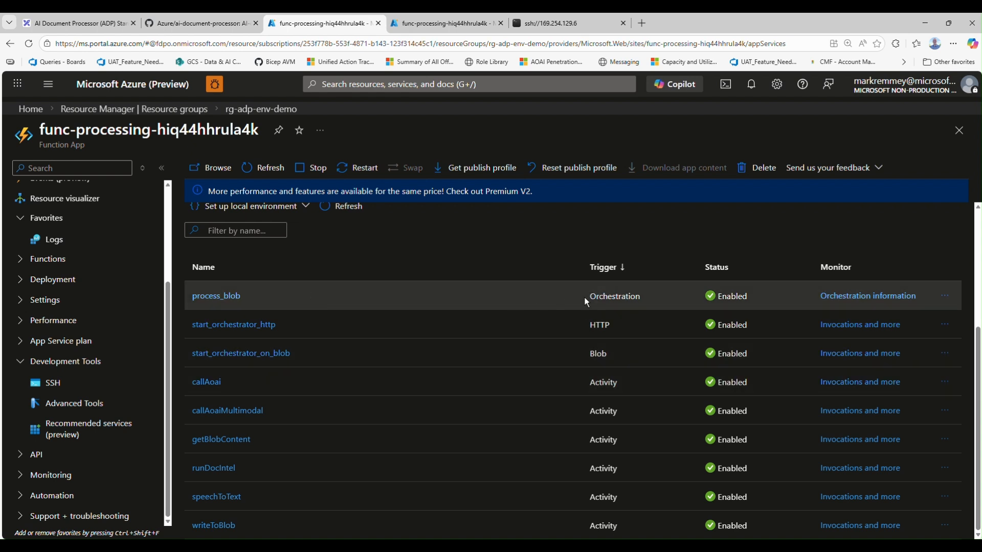
Highlight the Orchestration, HTTP, Blob and Activity trigger types in the function list
{"action": "left_click_drag", "start_coordinate": [585, 298], "coordinate": [651, 297]}
{"action": "left_click_drag", "start_coordinate": [613, 330], "coordinate": [590, 329]}
{"action": "left_click", "coordinate": [621, 351]}
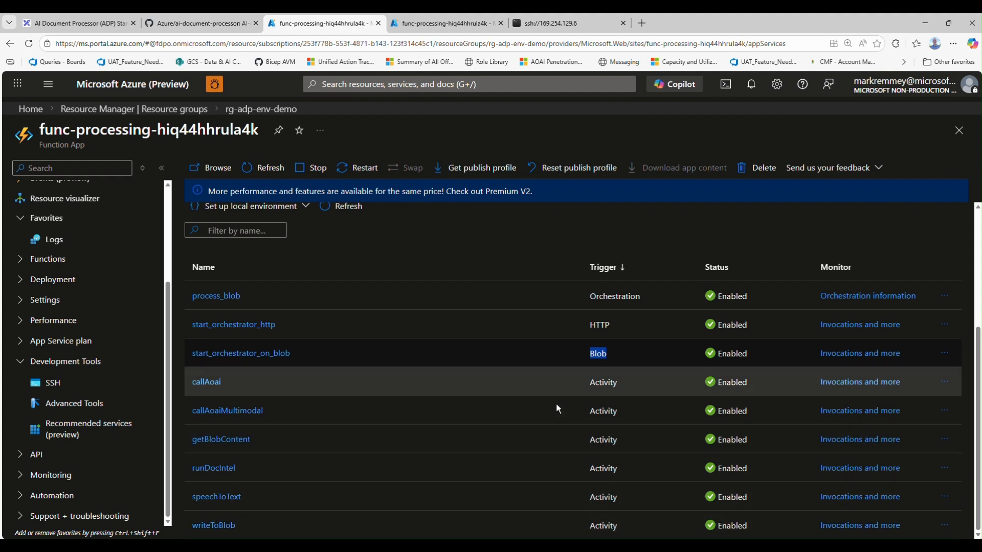
{"action": "double_click", "coordinate": [598, 387]}
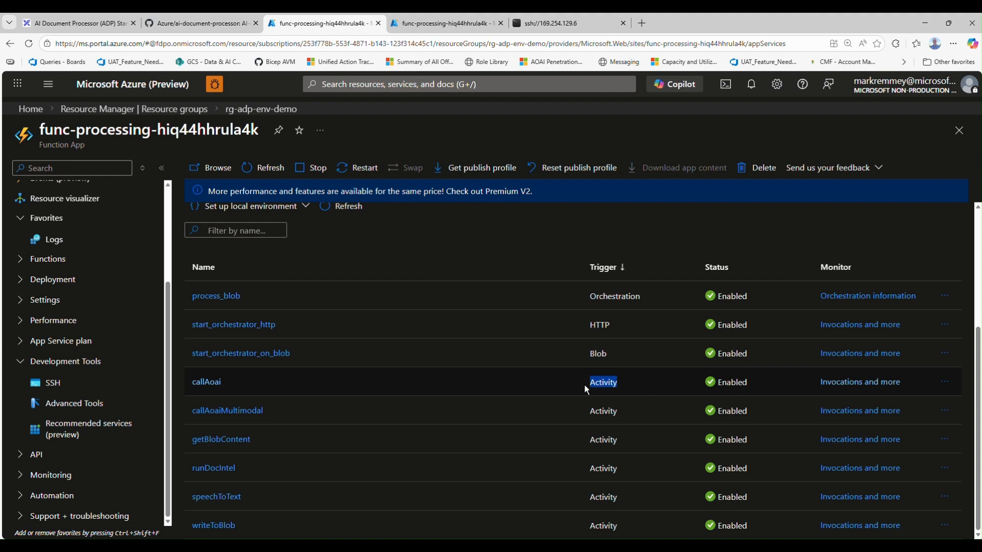
{"action": "left_click_drag", "start_coordinate": [587, 385], "coordinate": [619, 386]}
Switch to the host.json window in VS Code and expand the pipeline's activities folder, leaving the configuration folder collapsed
{"action": "mouse_move", "coordinate": [572, 546]}
{"action": "left_click", "coordinate": [574, 504]}
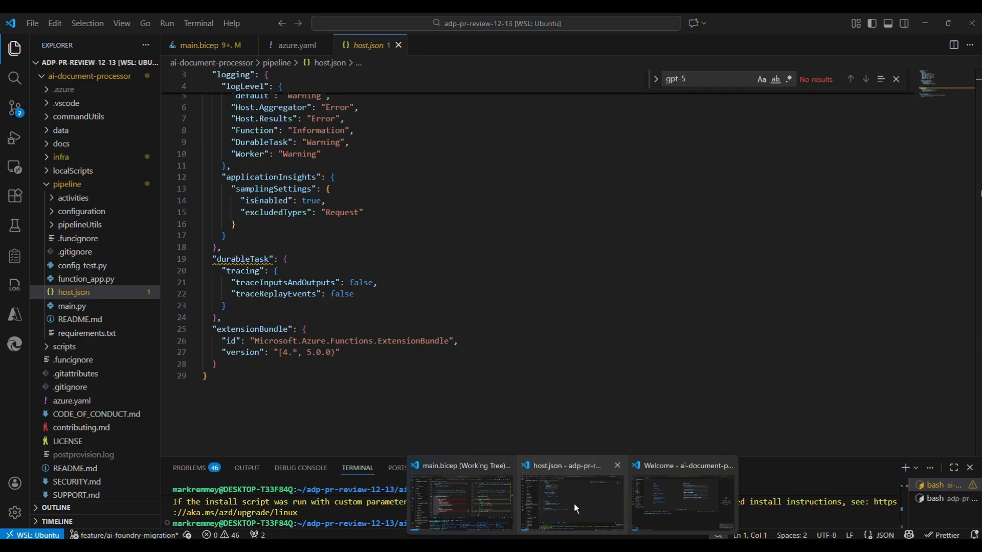
{"action": "left_click", "coordinate": [90, 212]}
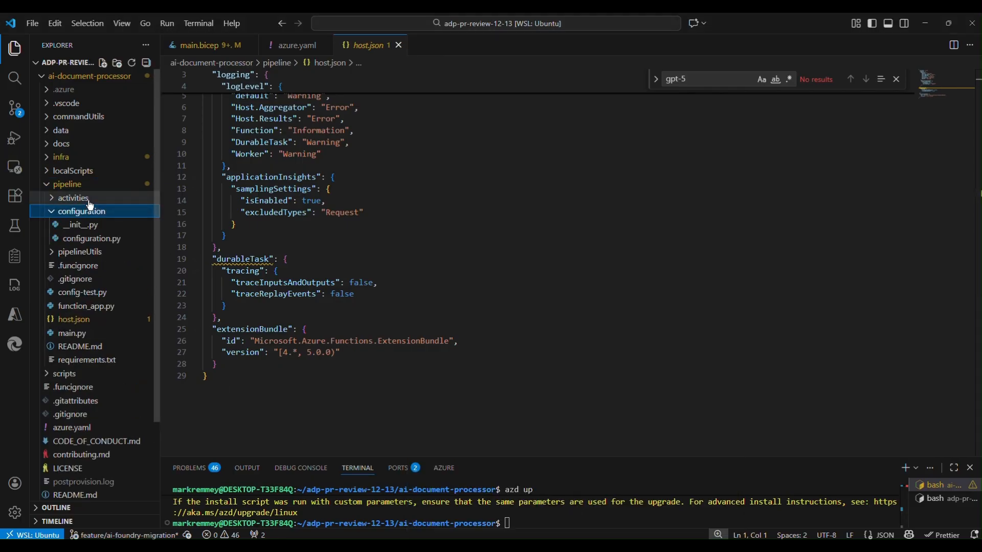
{"action": "left_click", "coordinate": [77, 198]}
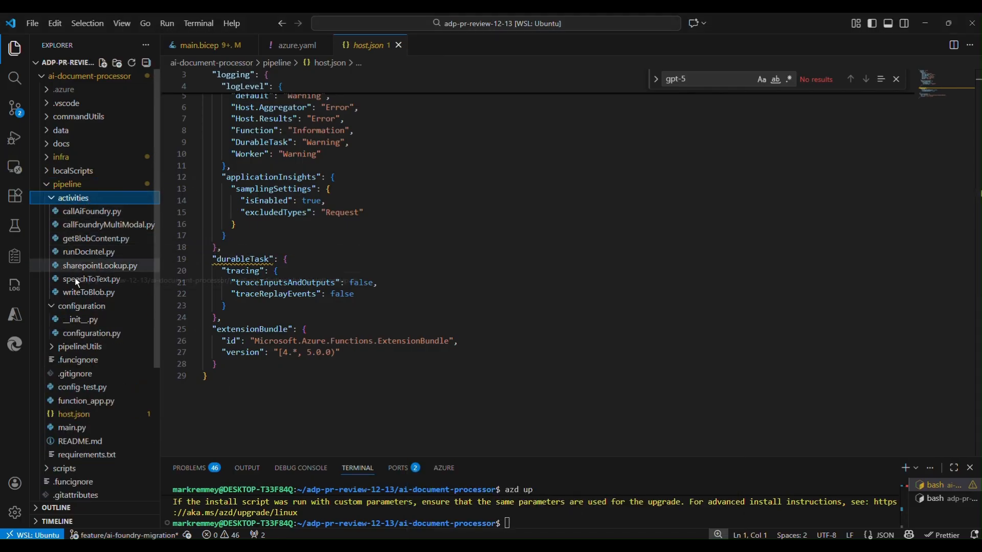
{"action": "left_click", "coordinate": [82, 309]}
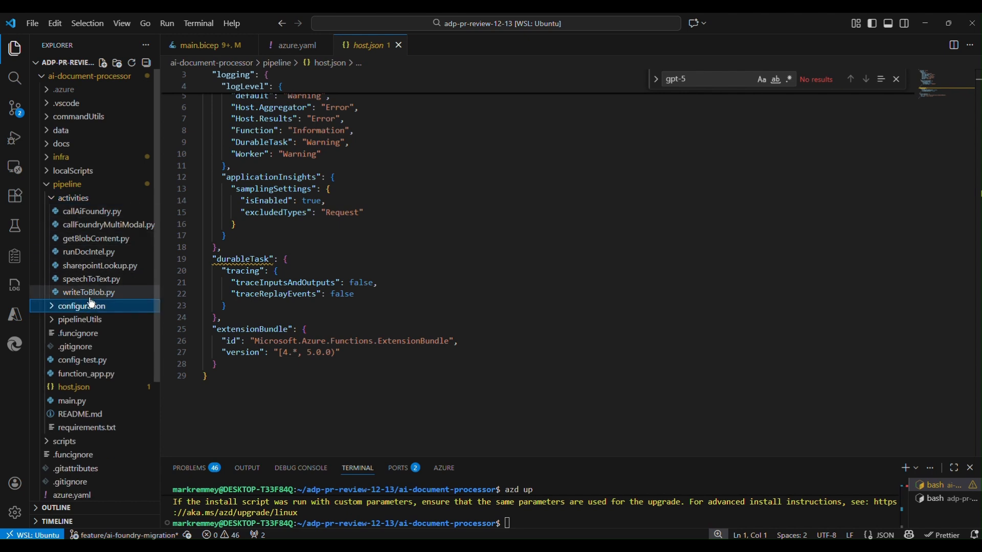
Open function_app.py and examine its blob-triggered and HTTP-triggered orchestration starters
{"action": "left_click", "coordinate": [132, 373]}
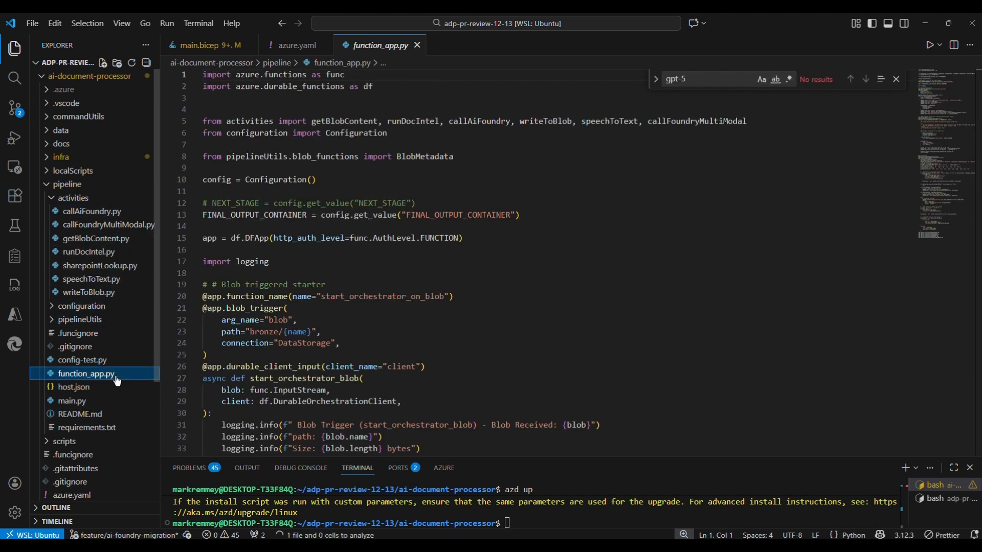
{"action": "scroll", "coordinate": [314, 406], "scroll_direction": "down", "scroll_amount": 4}
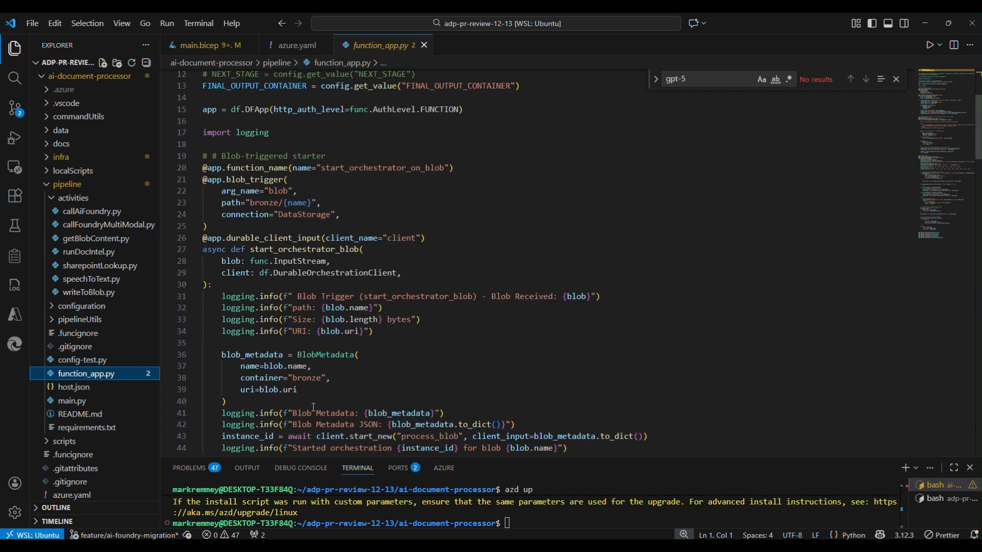
{"action": "scroll", "coordinate": [300, 379], "scroll_direction": "down", "scroll_amount": 5}
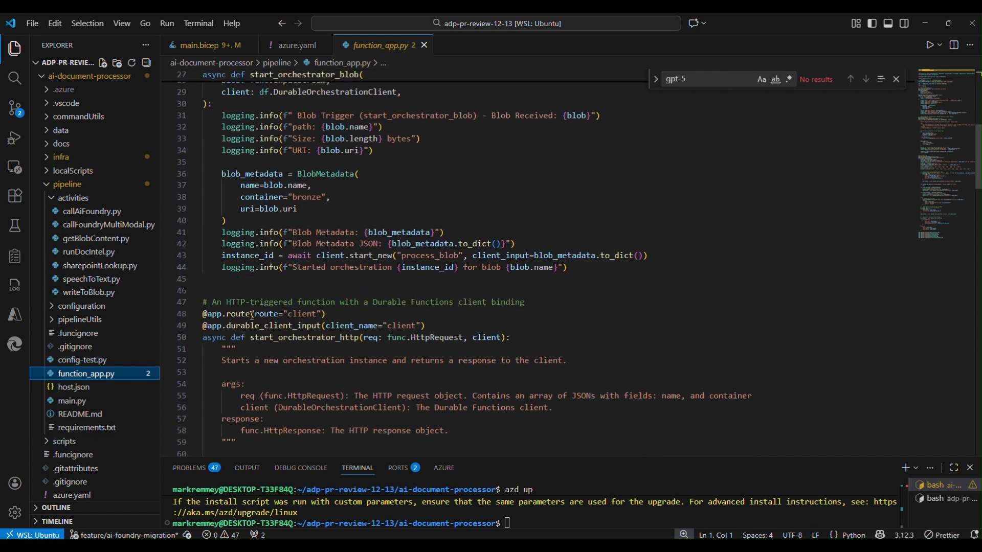
{"action": "scroll", "coordinate": [252, 315], "scroll_direction": "up", "scroll_amount": 5}
{"action": "scroll", "coordinate": [272, 285], "scroll_direction": "down", "scroll_amount": 6}
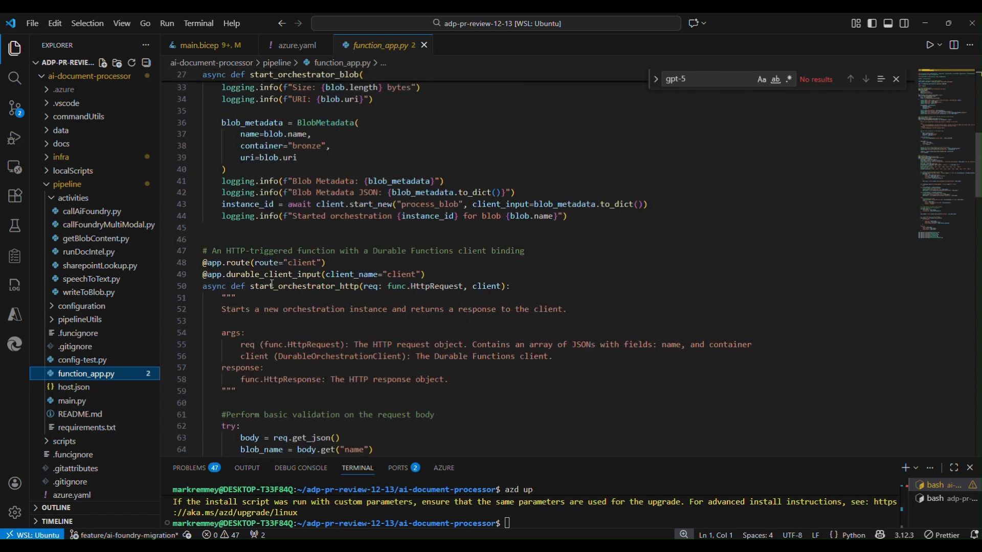
{"action": "scroll", "coordinate": [271, 285], "scroll_direction": "up", "scroll_amount": 5}
{"action": "scroll", "coordinate": [314, 369], "scroll_direction": "down", "scroll_amount": 13}
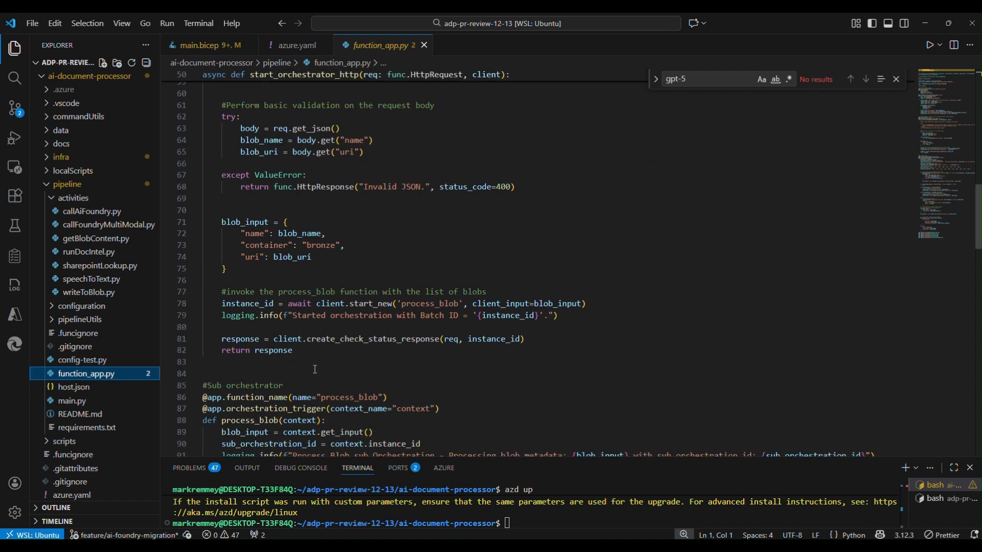
Comment out the start_orchestrator_http function in function_app.py and uncomment it again
{"action": "left_click_drag", "start_coordinate": [314, 369], "coordinate": [204, 107]}
{"action": "scroll", "coordinate": [279, 233], "scroll_direction": "up", "scroll_amount": 2}
{"action": "scroll", "coordinate": [313, 187], "scroll_direction": "up", "scroll_amount": 3}
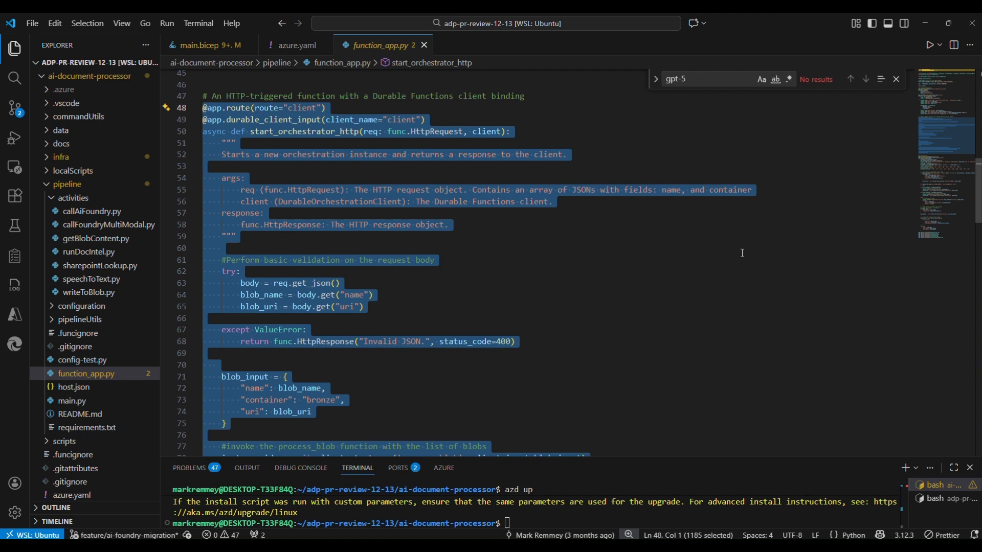
{"action": "key", "text": "ctrl+slash"}
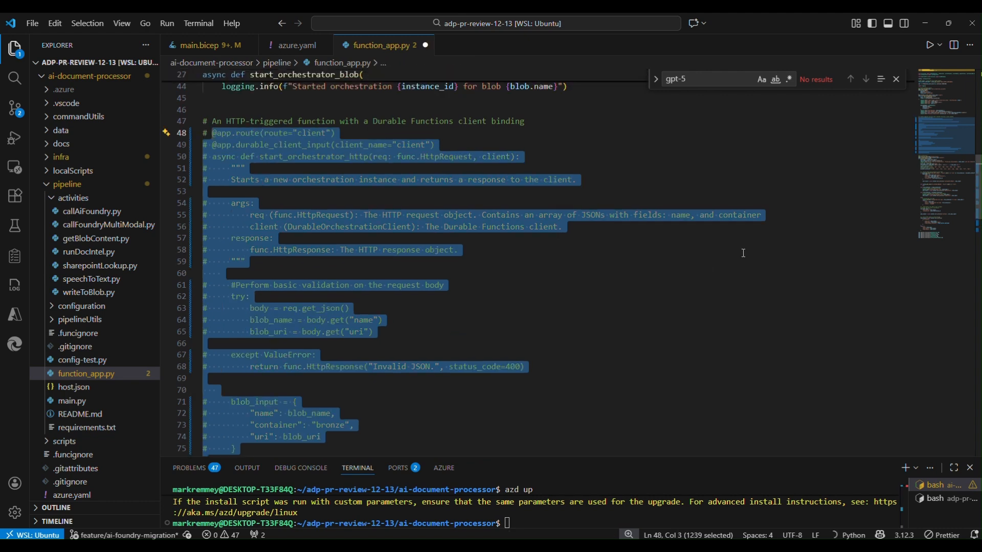
{"action": "key", "text": "ctrl+slash"}
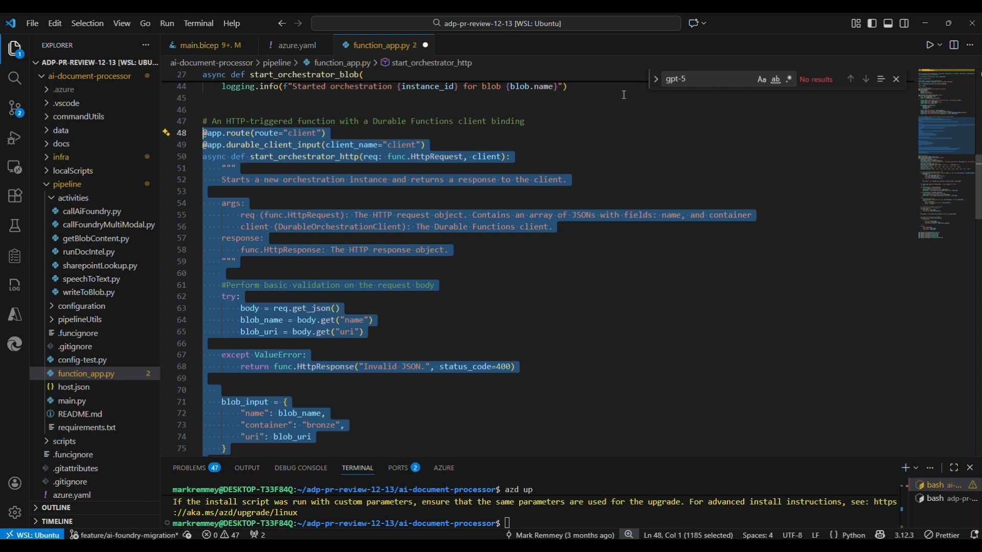
{"action": "scroll", "coordinate": [380, 299], "scroll_direction": "up", "scroll_amount": 10}
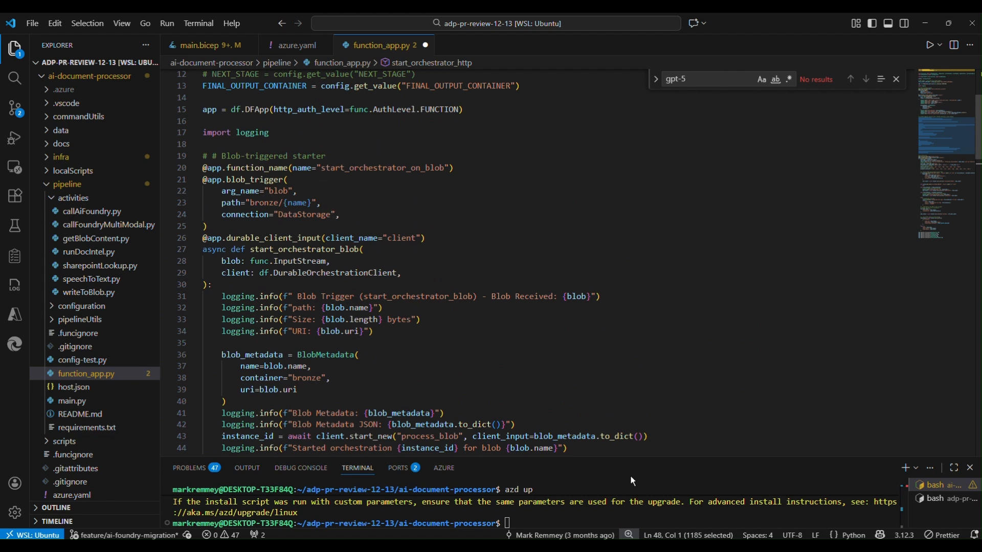
Switch to the function app in the Azure portal, filter its menu for "environment", and open the Environment variables page
{"action": "mouse_move", "coordinate": [527, 547]}
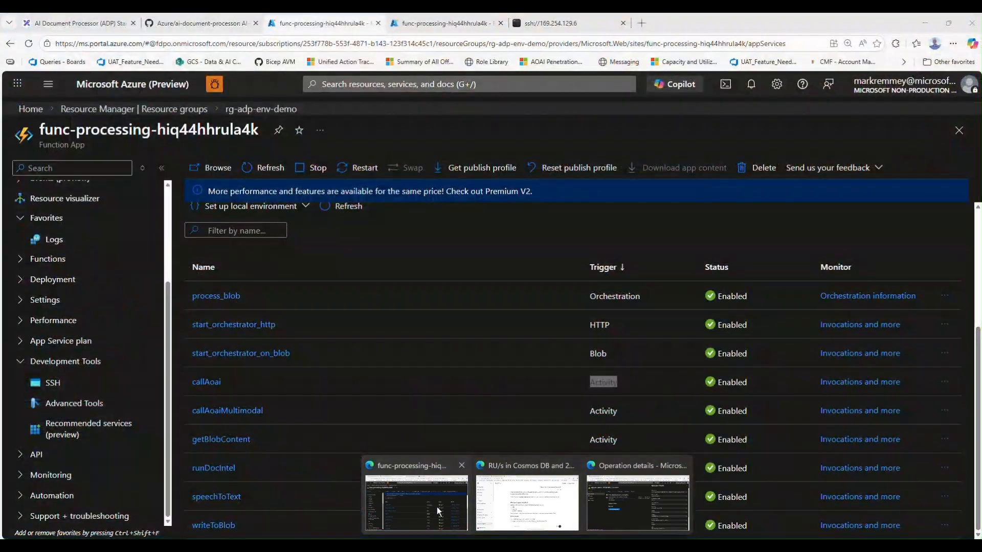
{"action": "left_click", "coordinate": [436, 506]}
{"action": "scroll", "coordinate": [87, 327], "scroll_direction": "up", "scroll_amount": 3}
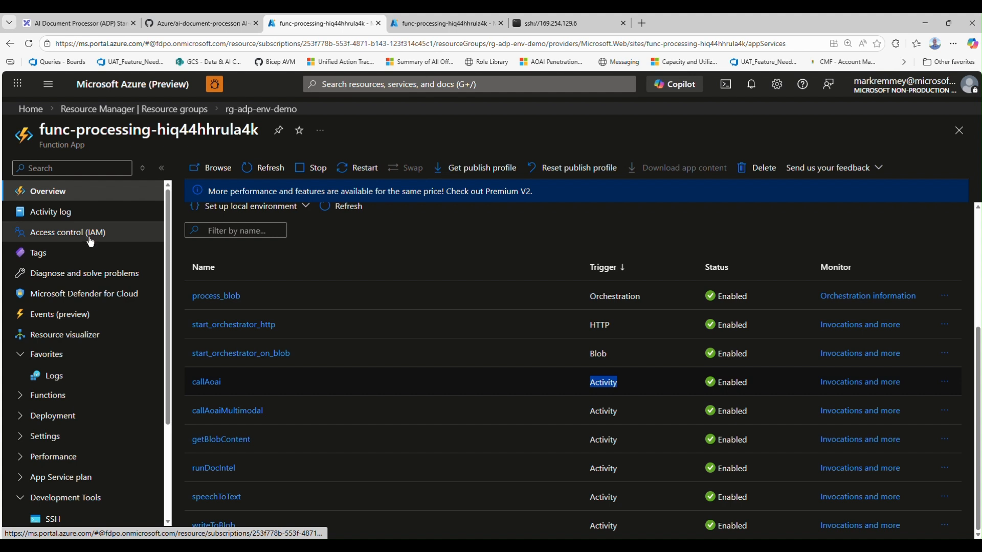
{"action": "left_click", "coordinate": [79, 168]}
{"action": "type", "text": "en"}
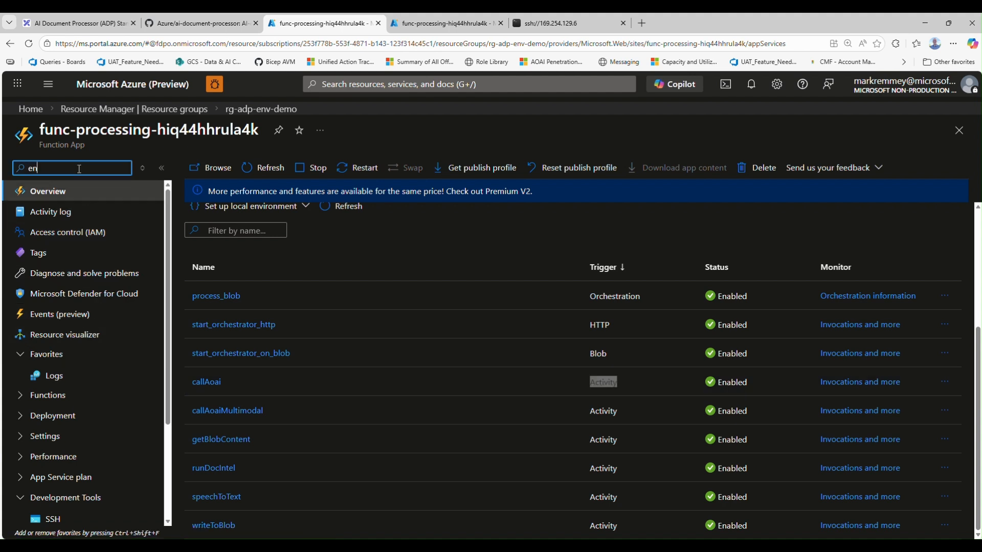
{"action": "type", "text": "vironment"}
{"action": "left_click", "coordinate": [84, 211]}
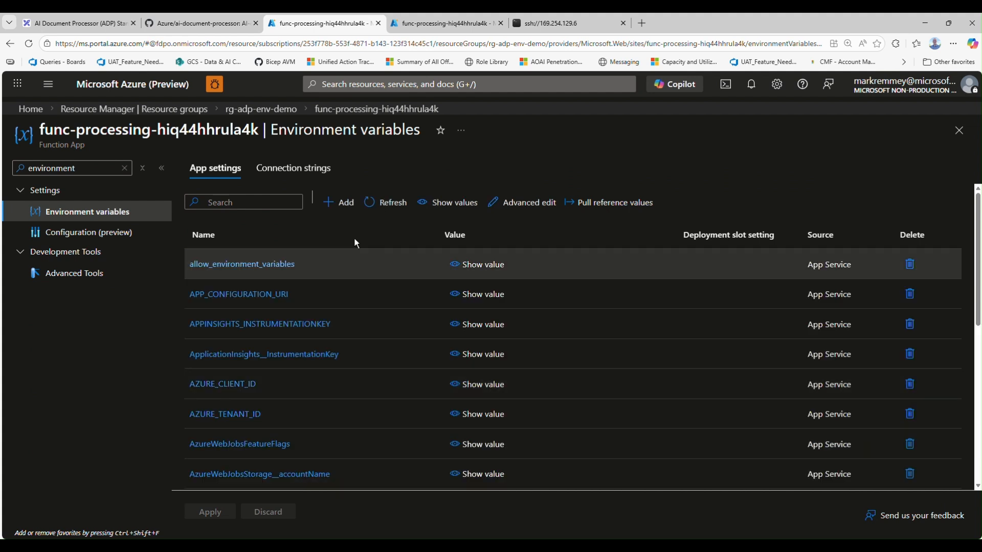
Browse the app settings, opening the AzureWebJobsStorage__accountName entry and closing it without edits
{"action": "scroll", "coordinate": [225, 413], "scroll_direction": "down", "scroll_amount": 2}
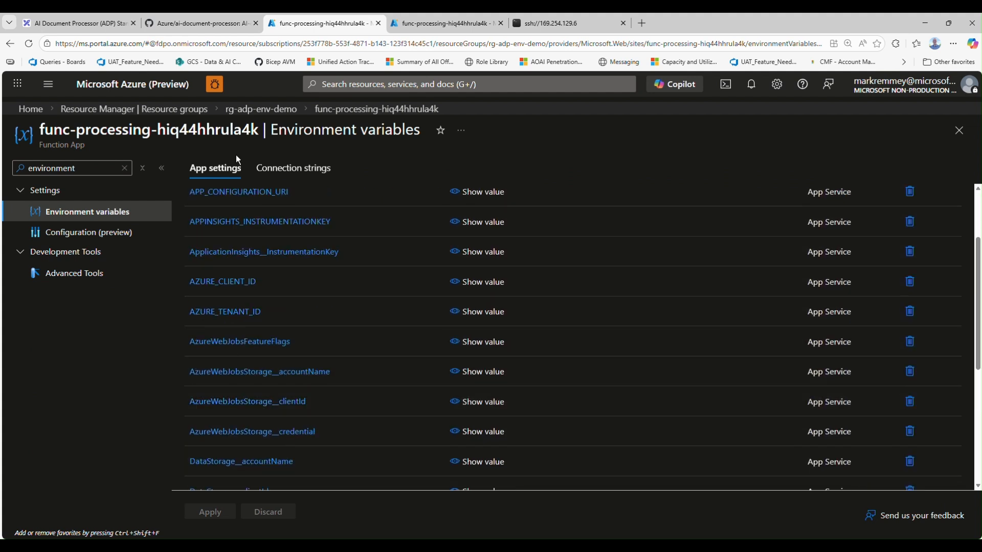
{"action": "scroll", "coordinate": [225, 413], "scroll_direction": "down", "scroll_amount": 3}
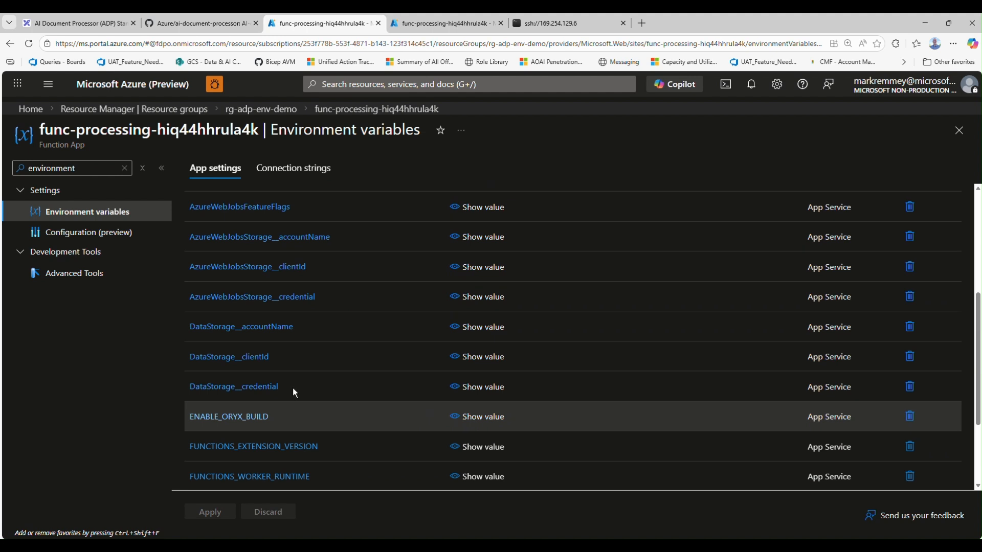
{"action": "scroll", "coordinate": [292, 387], "scroll_direction": "up", "scroll_amount": 1}
{"action": "mouse_move", "coordinate": [201, 279]}
{"action": "left_mouse_down"}
{"action": "mouse_move", "coordinate": [185, 274]}
{"action": "mouse_move", "coordinate": [193, 278]}
{"action": "left_mouse_up"}
{"action": "left_click", "coordinate": [323, 269]}
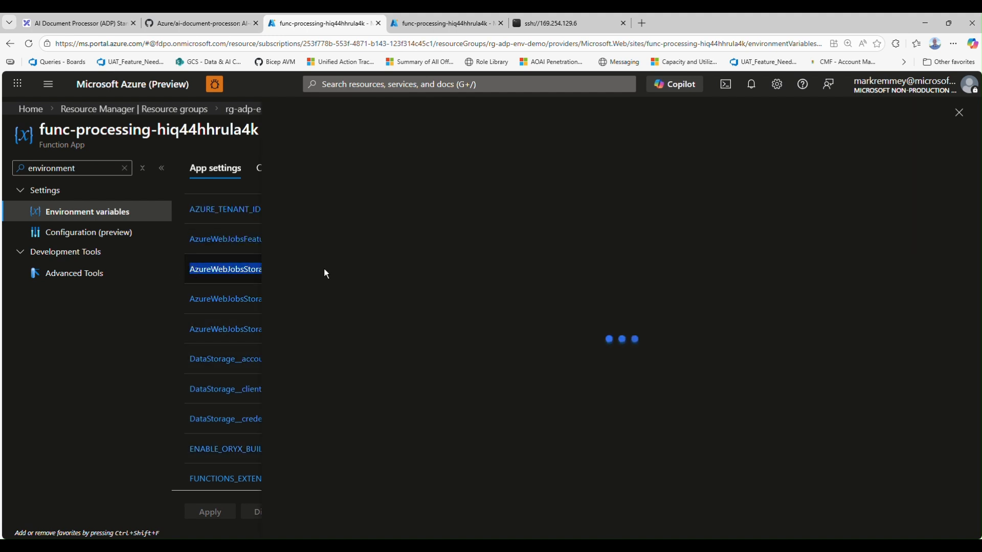
{"action": "left_click", "coordinate": [958, 108]}
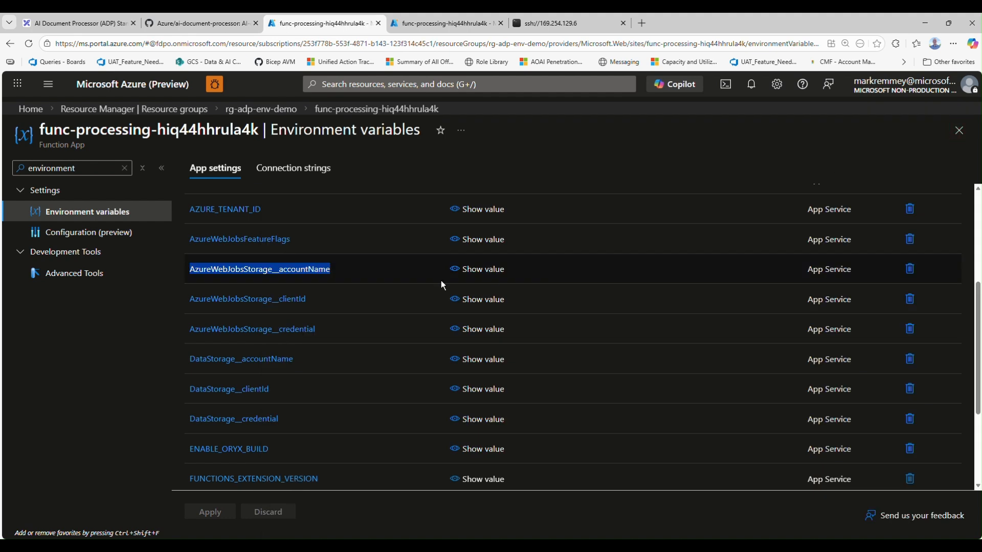
{"action": "left_click", "coordinate": [339, 268]}
{"action": "left_click", "coordinate": [958, 109]}
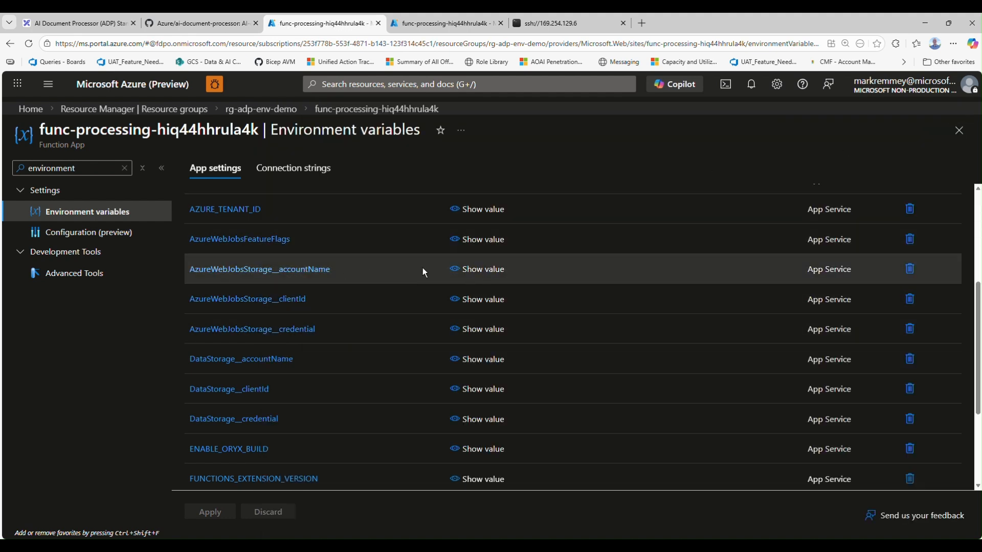
Reveal the value of the AzureWebJobsStorage__accountName app setting, inspect its storage account suffix, and close the setting without edits
{"action": "left_click_drag", "start_coordinate": [350, 270], "coordinate": [210, 271]}
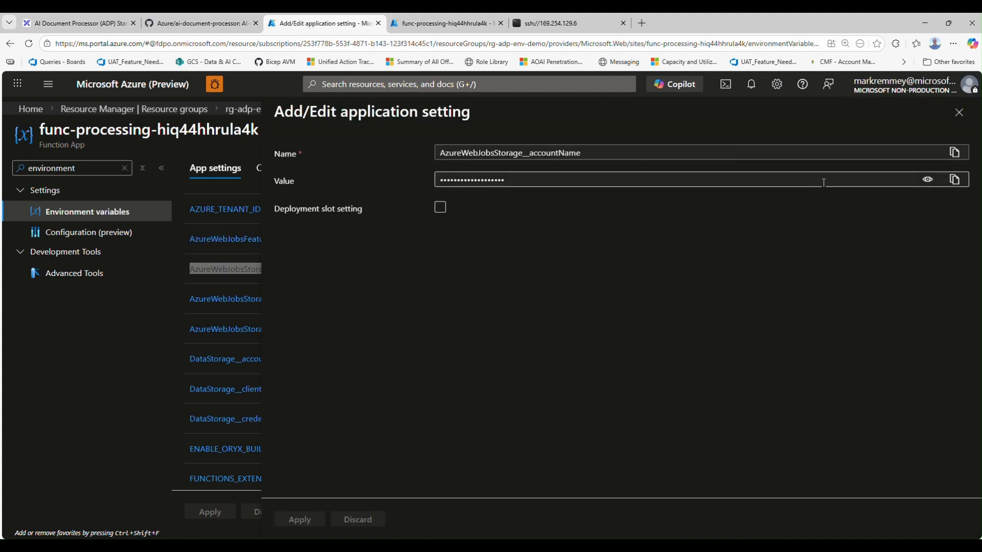
{"action": "left_click", "coordinate": [926, 180]}
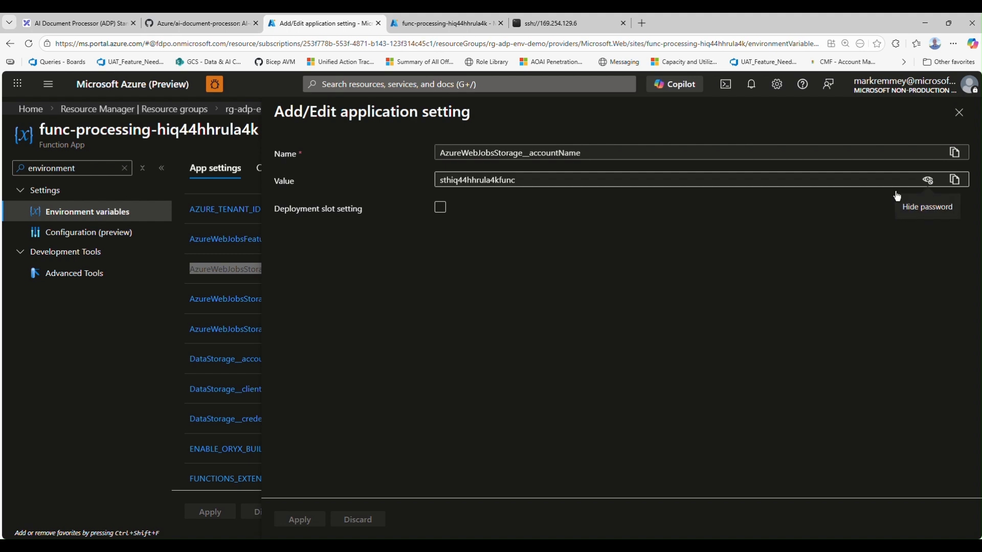
{"action": "left_click", "coordinate": [500, 181]}
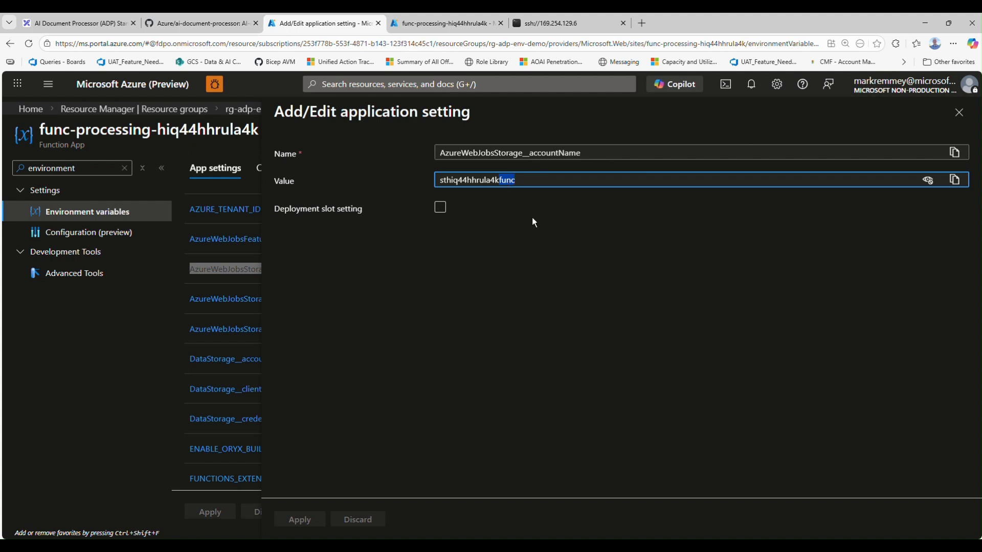
{"action": "left_click", "coordinate": [959, 111]}
Reveal the value of the DataStorage__accountName app setting, inspect its suffix, close it unchanged, and browse the remaining app settings
{"action": "left_click", "coordinate": [278, 361]}
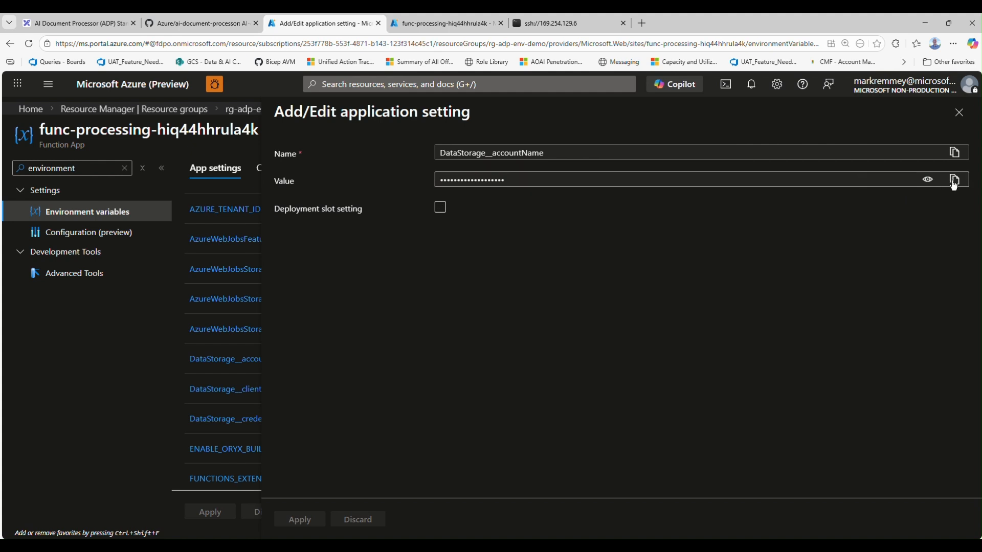
{"action": "left_click", "coordinate": [927, 179]}
{"action": "left_click", "coordinate": [526, 177]}
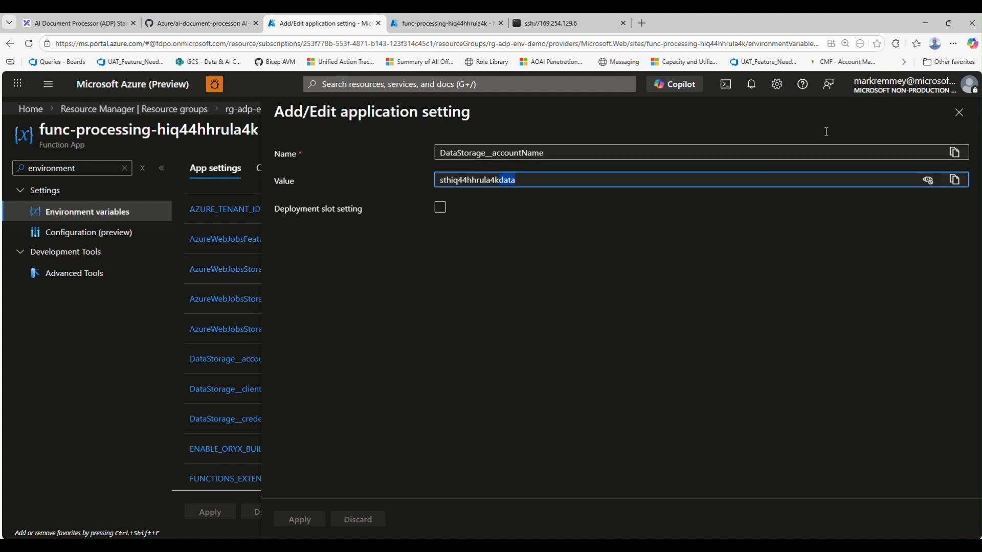
{"action": "left_click", "coordinate": [959, 112]}
{"action": "scroll", "coordinate": [260, 426], "scroll_direction": "down", "scroll_amount": 3}
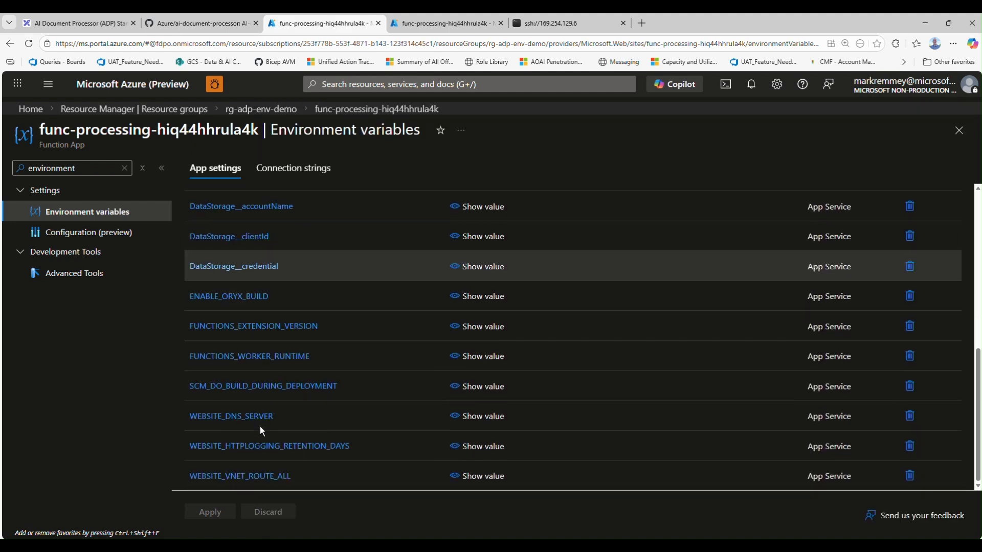
{"action": "scroll", "coordinate": [269, 351], "scroll_direction": "up", "scroll_amount": 4}
Return to the function app's overview, find its Log stream page by filtering for "log stream", and inspect the blob PUT request entry
{"action": "left_click", "coordinate": [361, 117]}
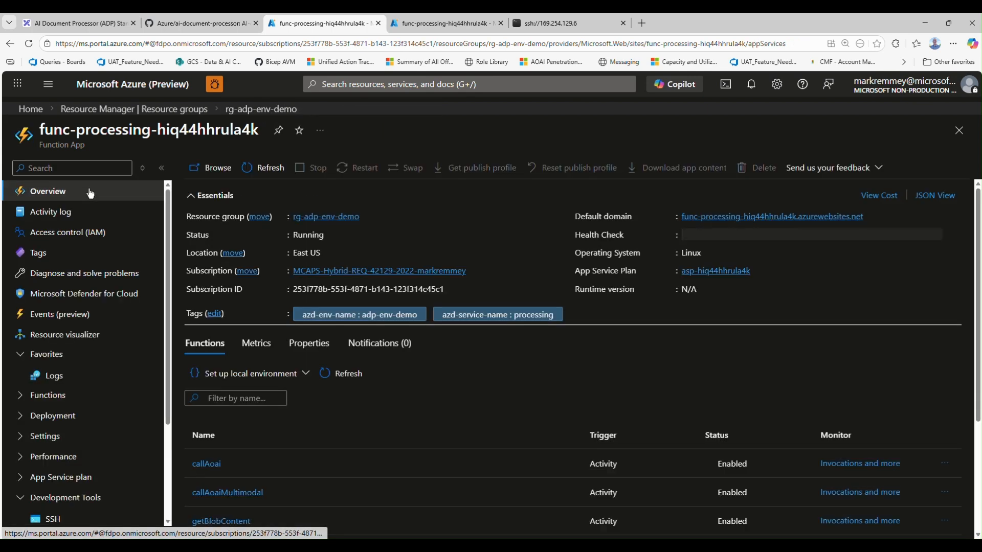
{"action": "scroll", "coordinate": [72, 460], "scroll_direction": "down", "scroll_amount": 3}
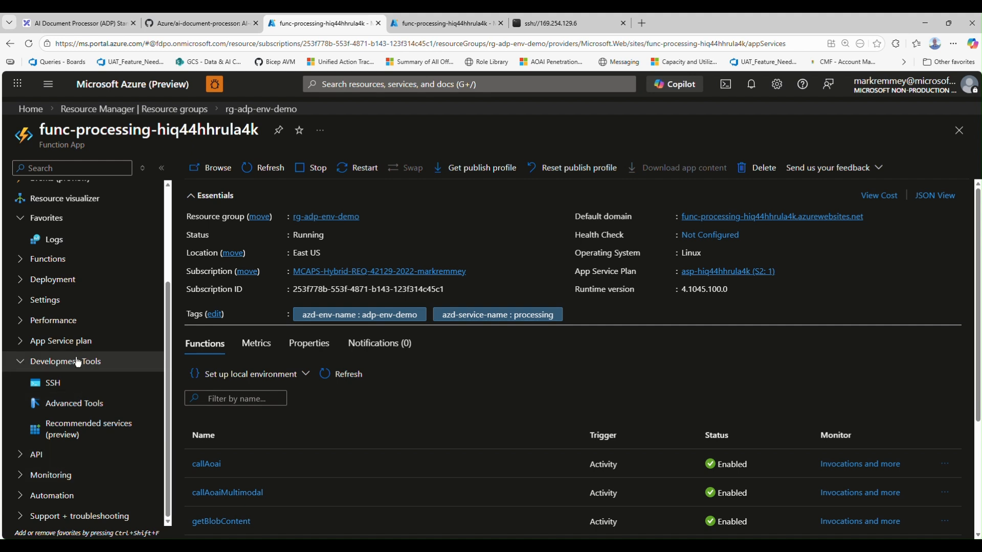
{"action": "left_click", "coordinate": [82, 167]}
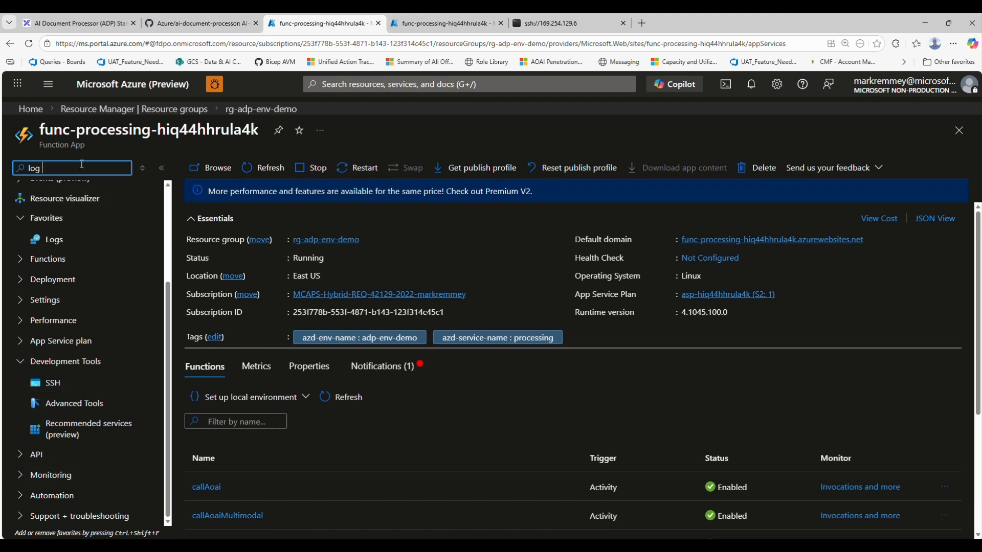
{"action": "type", "text": "log stream"}
{"action": "left_click", "coordinate": [90, 316]}
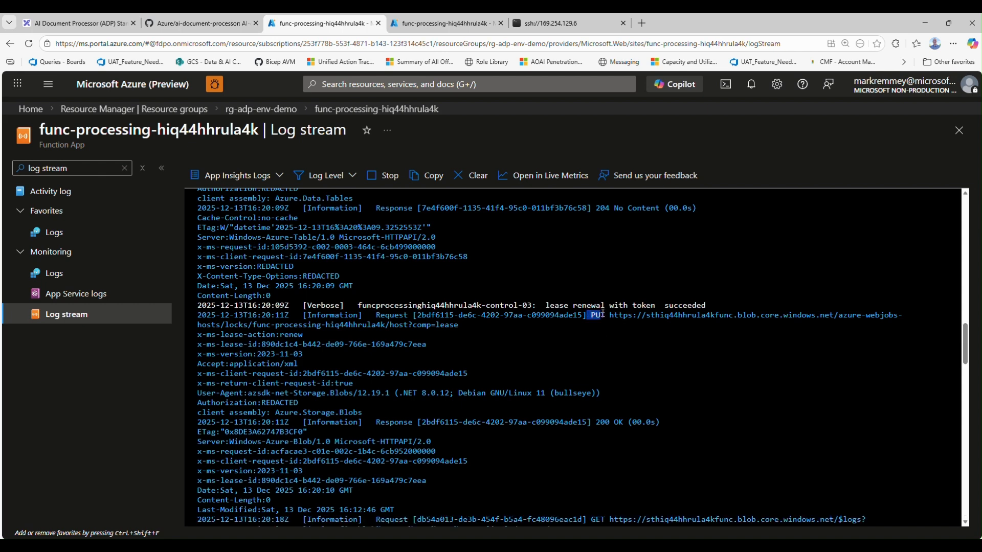
{"action": "left_click_drag", "start_coordinate": [602, 313], "coordinate": [854, 313]}
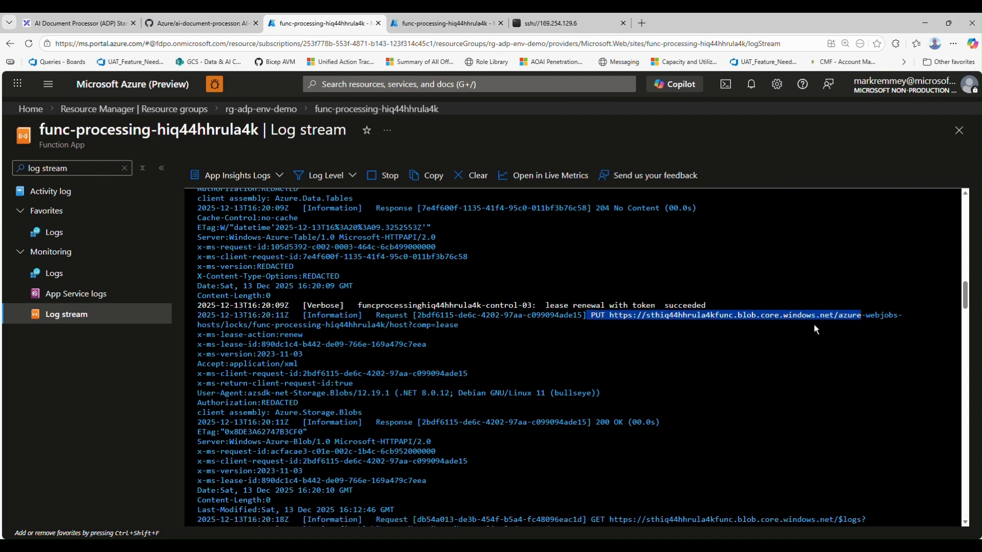
{"action": "scroll", "coordinate": [504, 362], "scroll_direction": "down", "scroll_amount": 1}
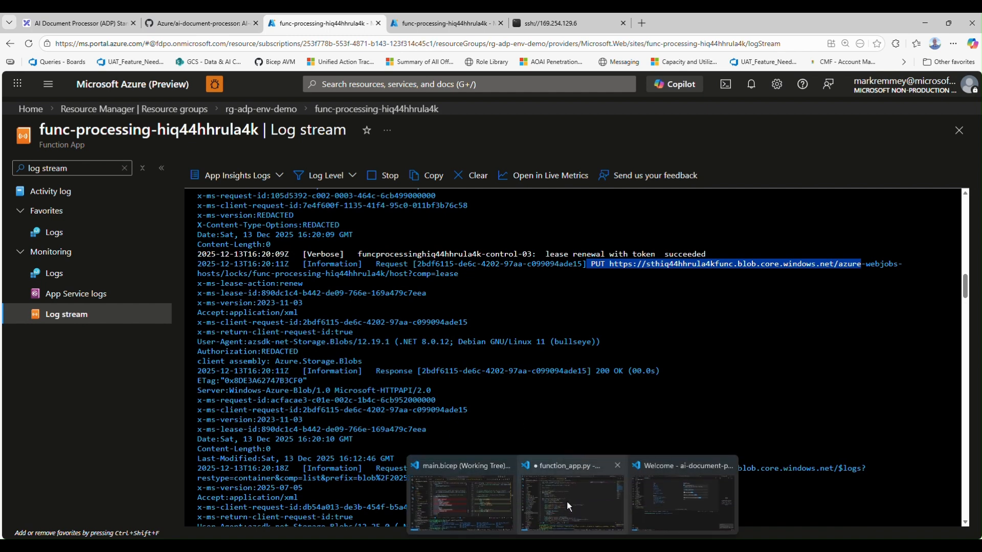
Switch to function_app.py in VS Code and save the file
{"action": "left_click", "coordinate": [567, 501]}
{"action": "left_click", "coordinate": [475, 340]}
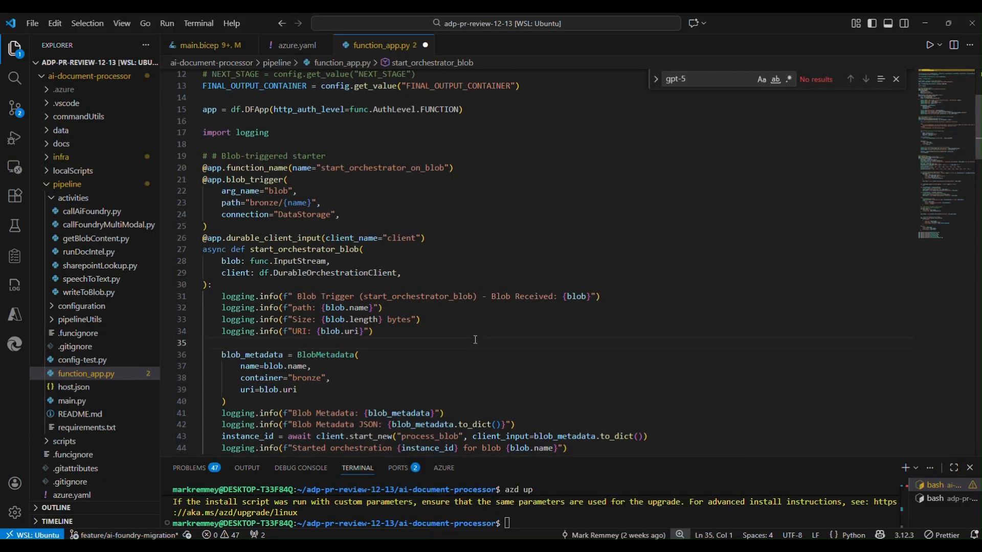
{"action": "key", "text": "ctrl+s"}
Examine the Blob Metadata logging lines in start_orchestrator_blob, and return to the Azure portal in the browser
{"action": "scroll", "coordinate": [475, 340], "scroll_direction": "down", "scroll_amount": 5}
{"action": "scroll", "coordinate": [444, 366], "scroll_direction": "up", "scroll_amount": 2}
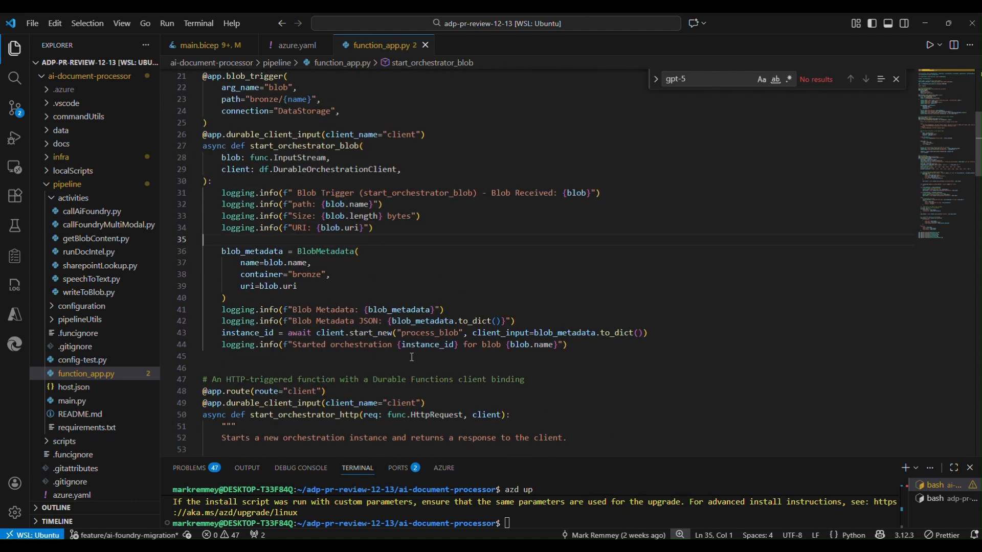
{"action": "left_click_drag", "start_coordinate": [221, 310], "coordinate": [360, 310]}
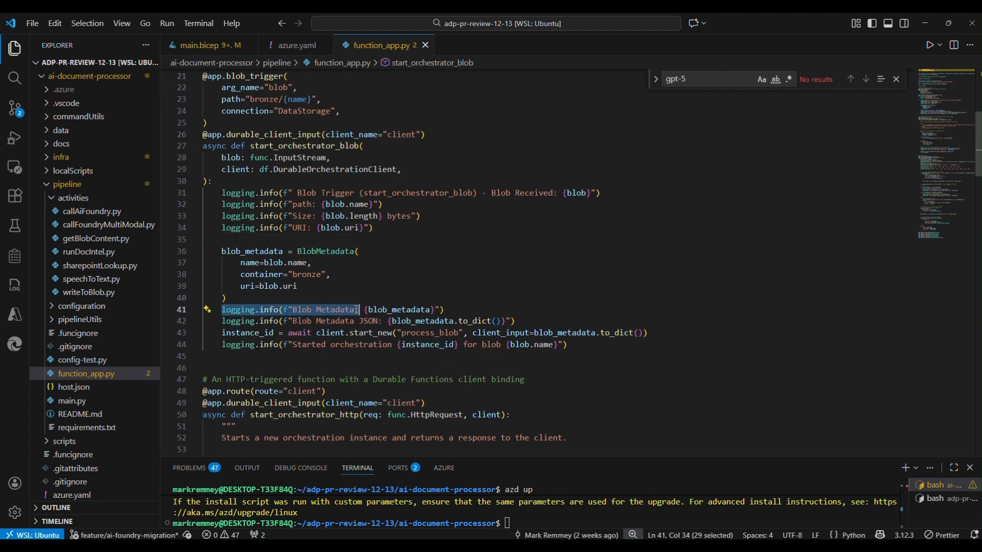
{"action": "left_click_drag", "start_coordinate": [293, 309], "coordinate": [357, 307]}
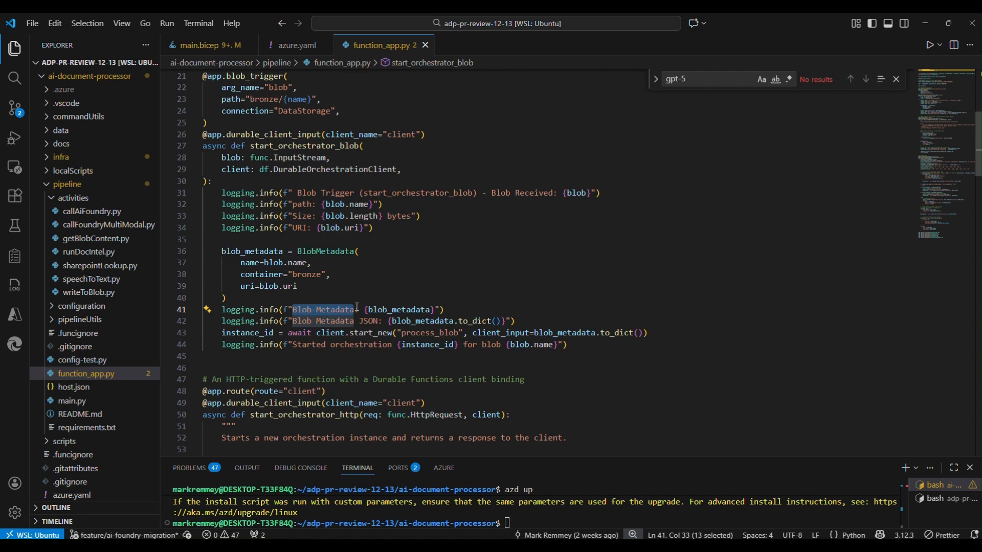
{"action": "left_click", "coordinate": [438, 364]}
{"action": "left_click", "coordinate": [920, 18]}
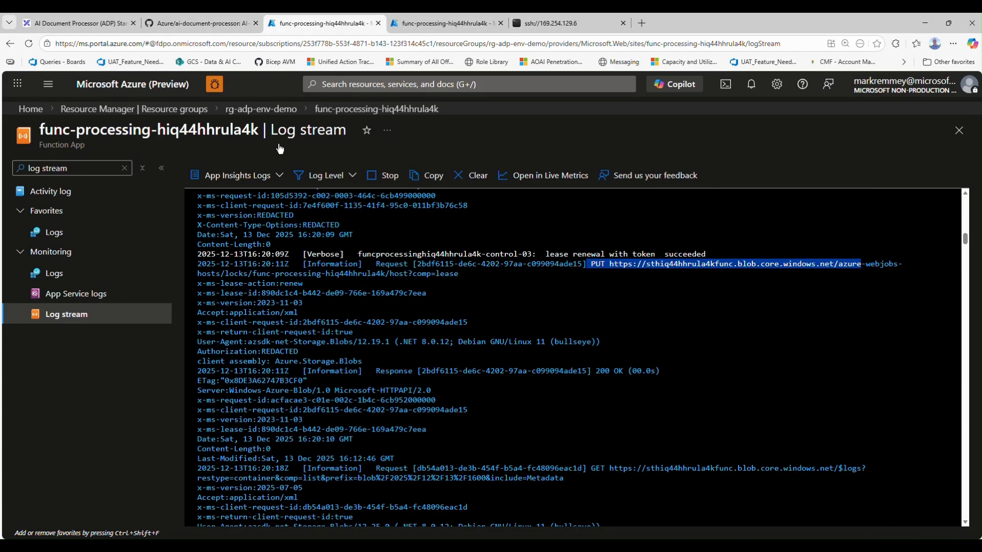
In the other portal tab, go through resource group rg-adp-env-demo to storage account sthiq44hhrula4kdata and open its bronze container
{"action": "key", "text": "ctrl+Tab"}
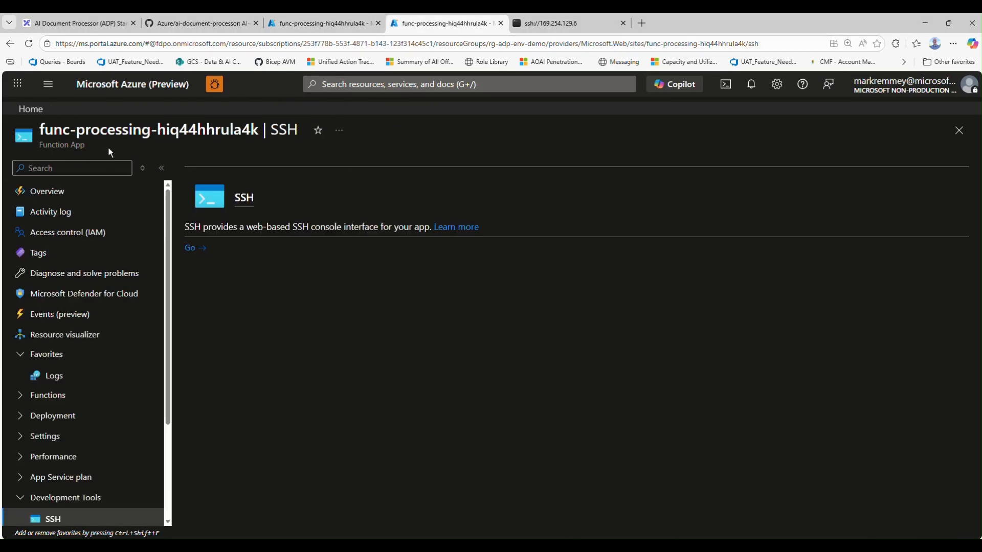
{"action": "left_click", "coordinate": [94, 189]}
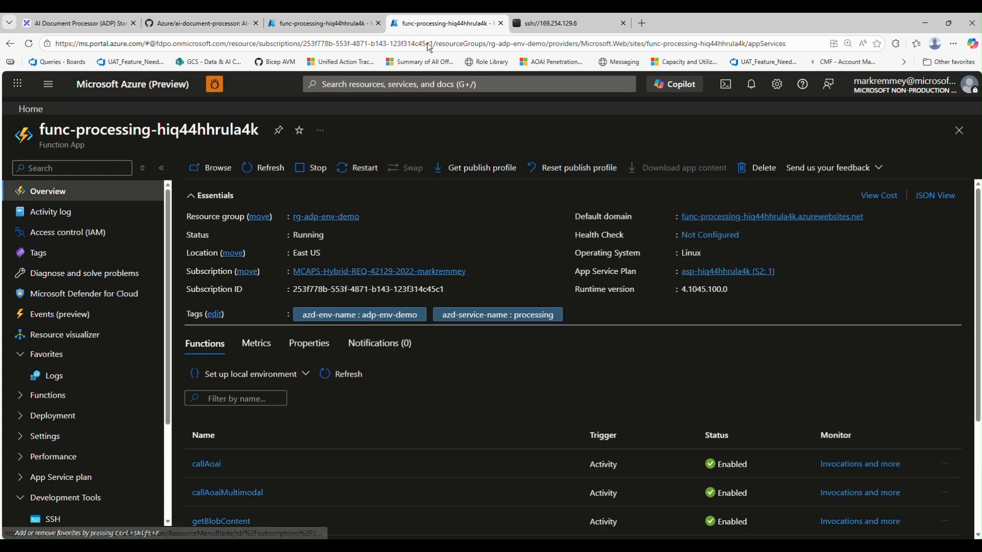
{"action": "left_click", "coordinate": [327, 218]}
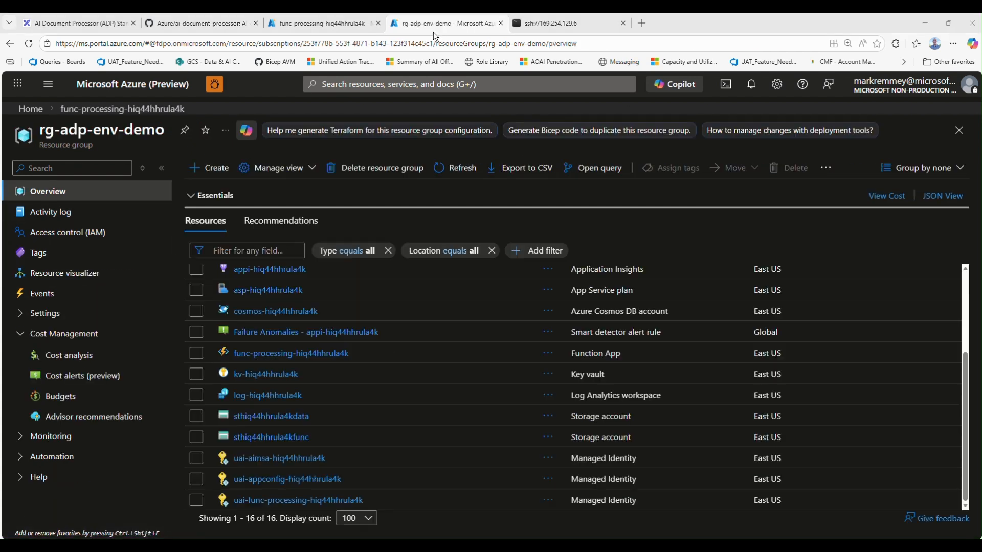
{"action": "left_click", "coordinate": [258, 417]}
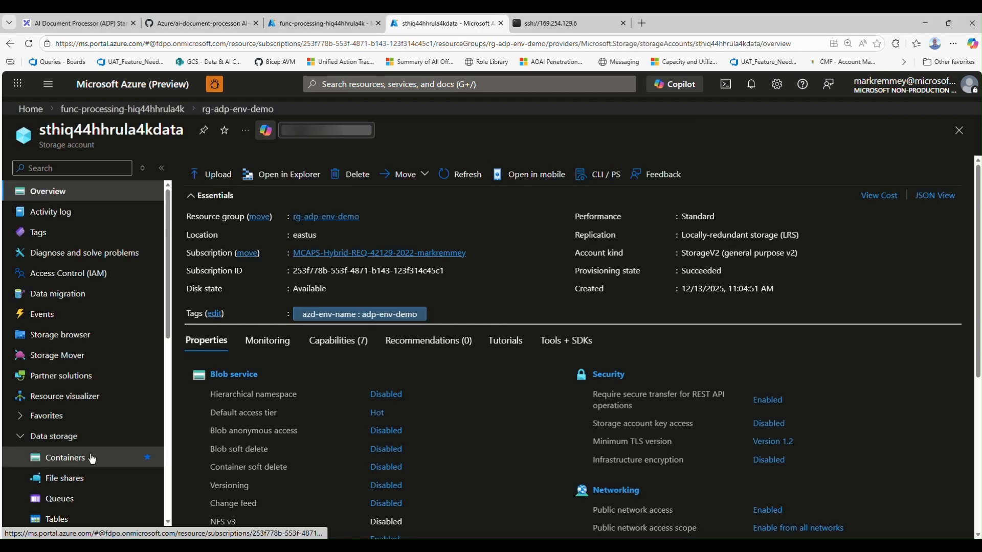
{"action": "left_click", "coordinate": [64, 457]}
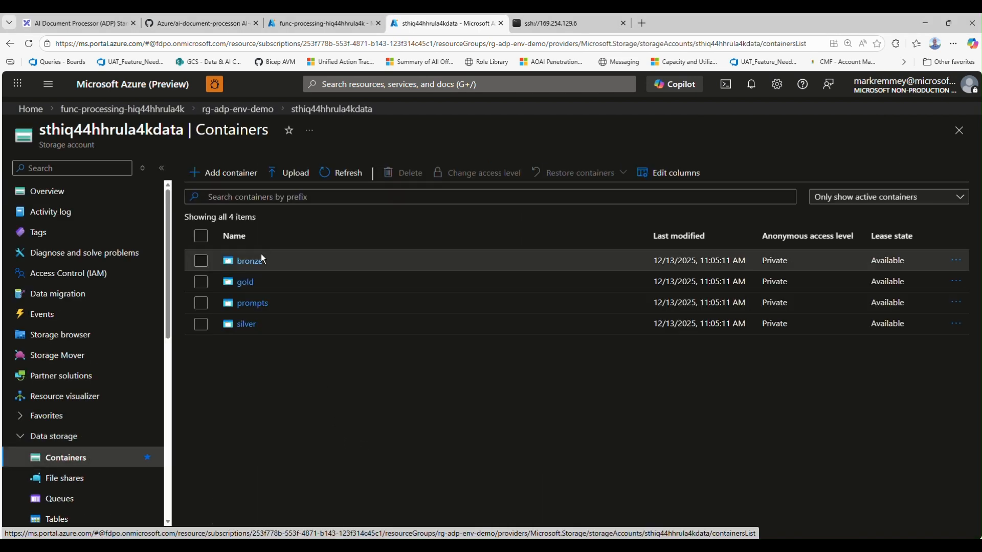
{"action": "left_click", "coordinate": [253, 261]}
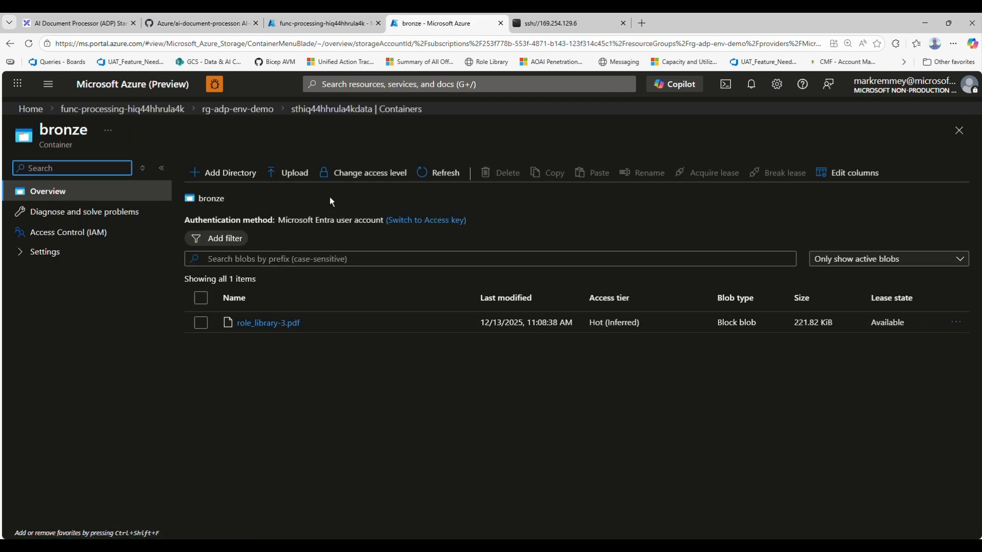
Upload role_18.pdf to the bronze container
{"action": "left_click", "coordinate": [330, 322]}
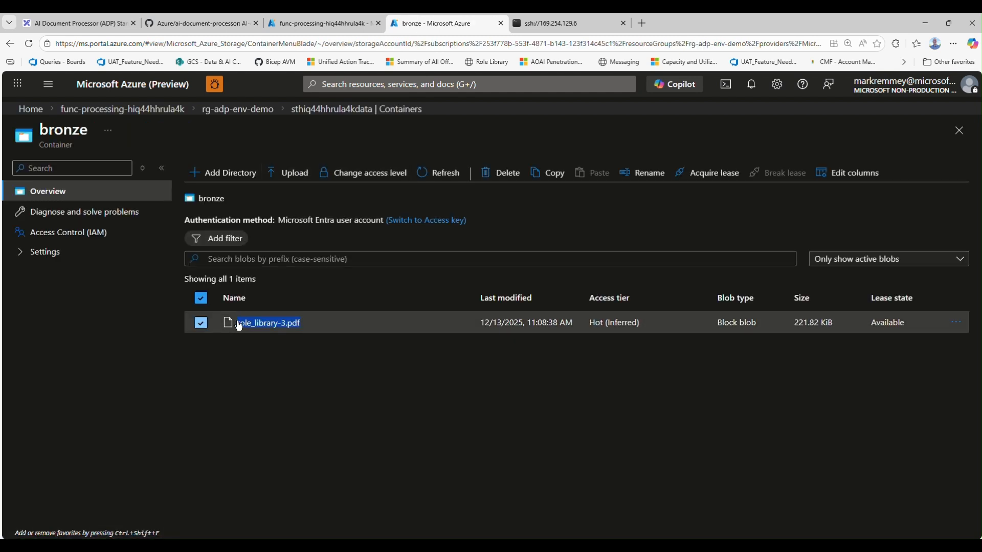
{"action": "left_click", "coordinate": [288, 173]}
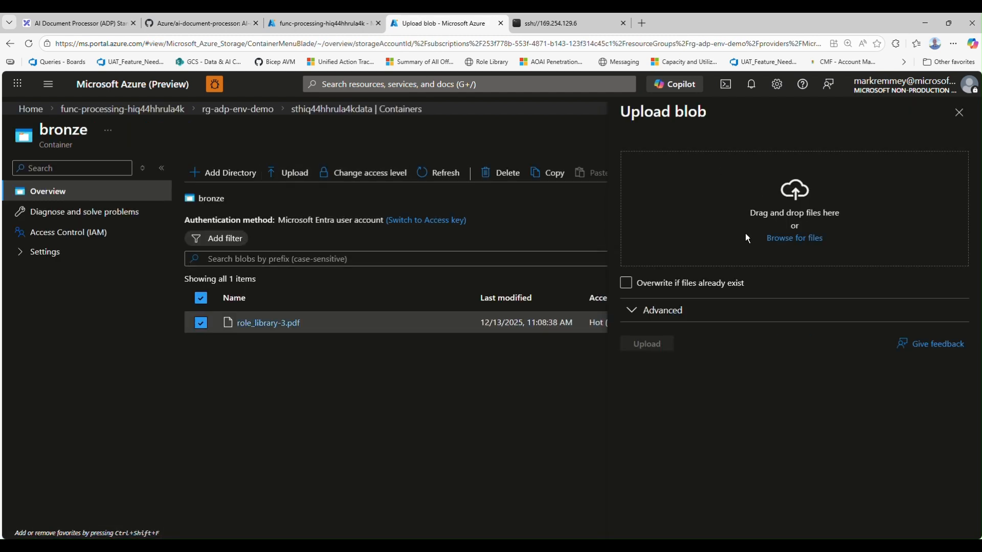
{"action": "left_click", "coordinate": [785, 239]}
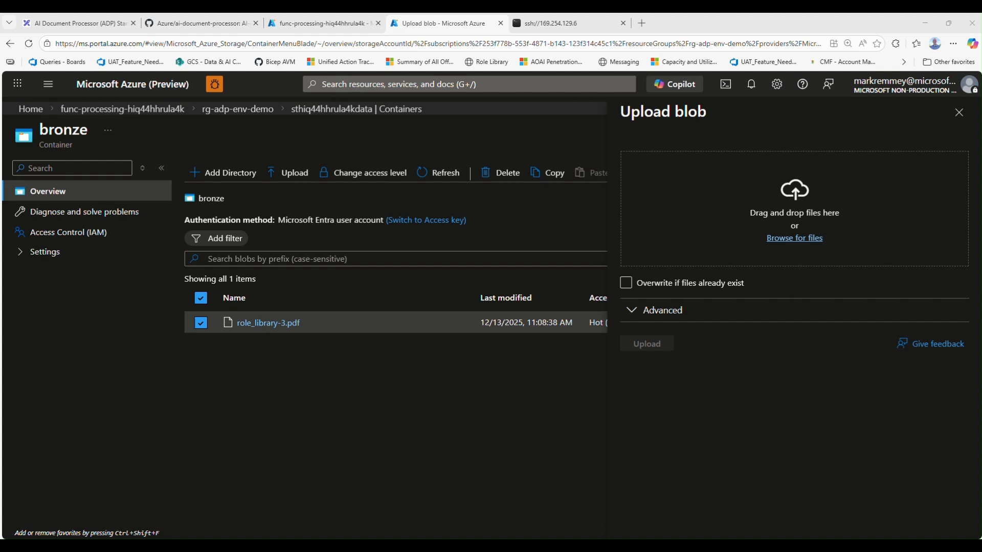
{"action": "key", "text": "Return"}
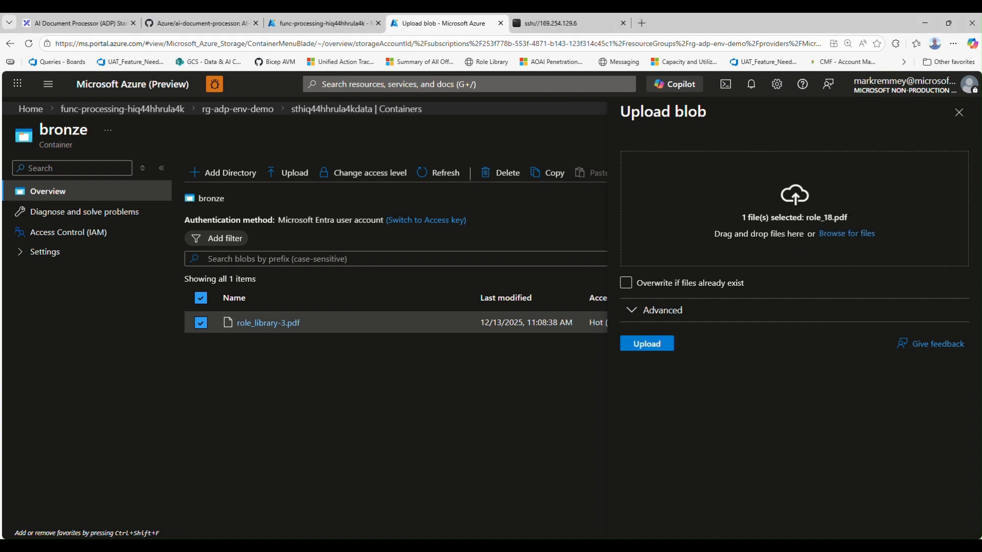
{"action": "left_click", "coordinate": [664, 343]}
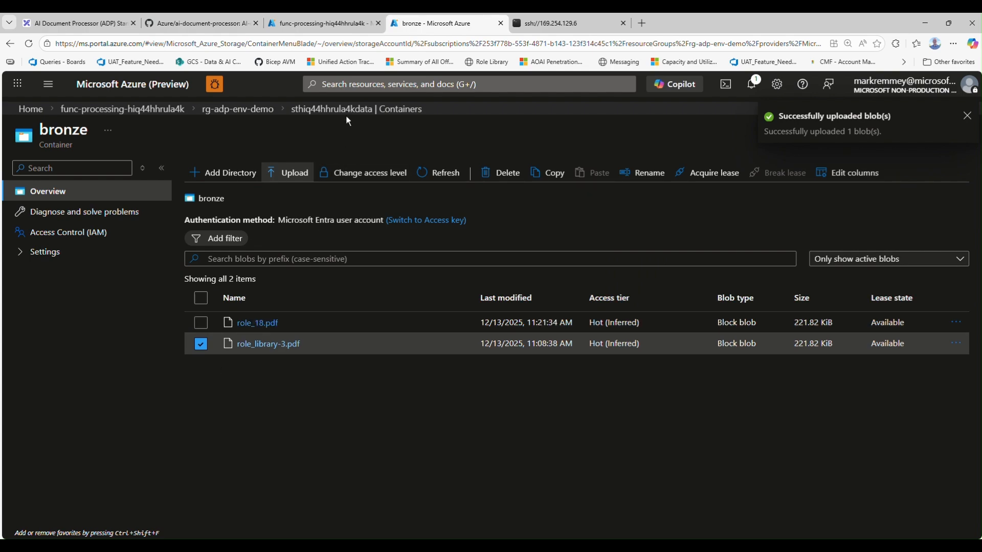
Return to the function app's log stream and search the page for "role_18", advancing to the second match
{"action": "left_click", "coordinate": [319, 23]}
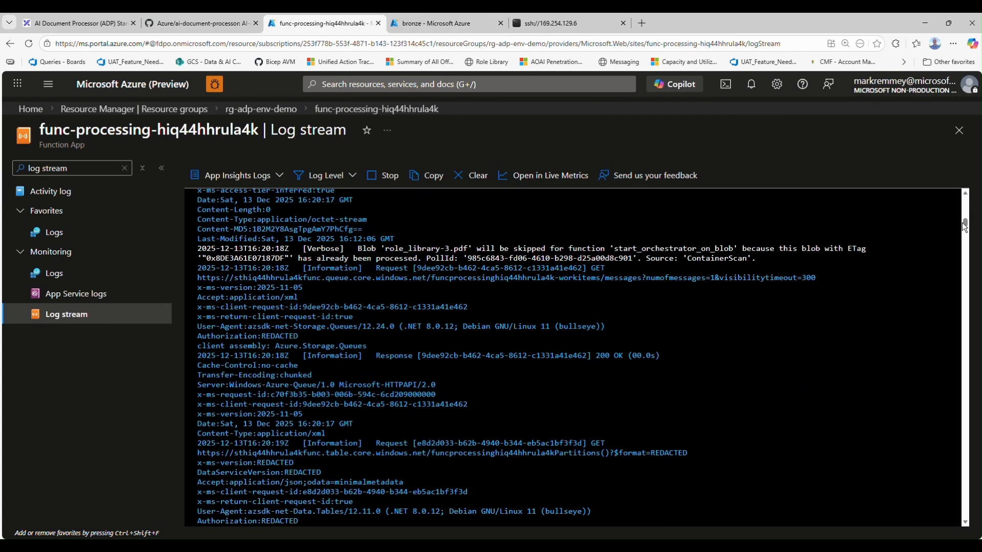
{"action": "left_click_drag", "start_coordinate": [964, 228], "coordinate": [962, 400]}
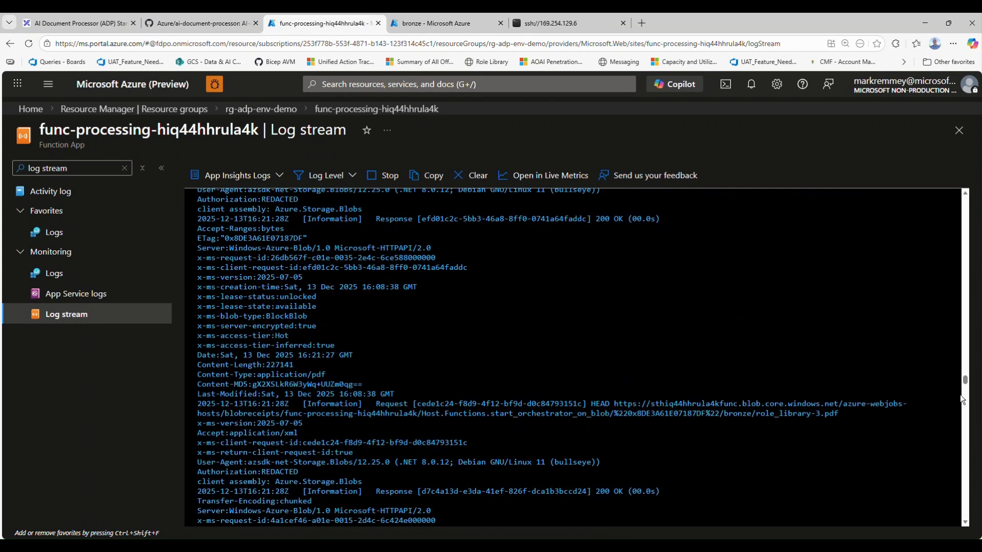
{"action": "key", "text": "ctrl+f"}
{"action": "type", "text": "role_"}
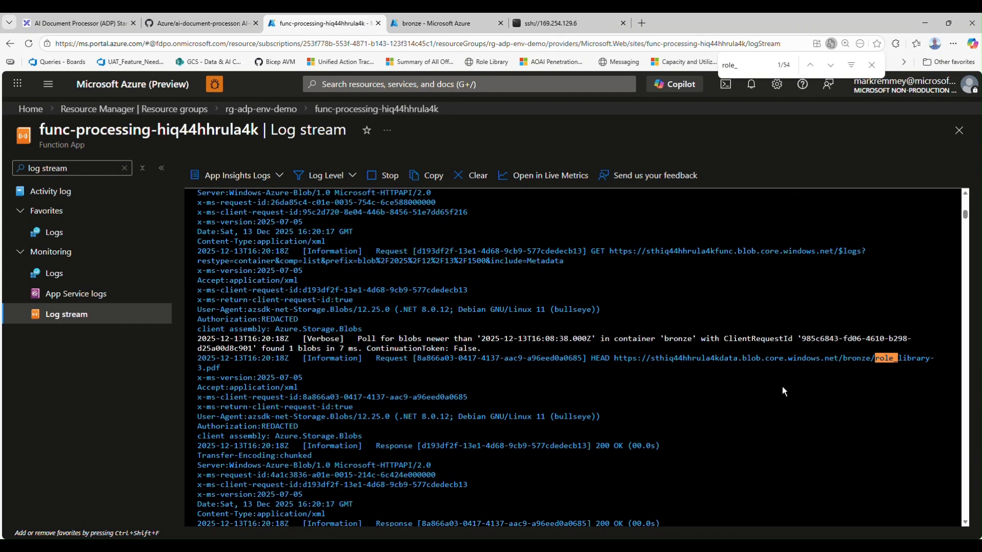
{"action": "type", "text": "18"}
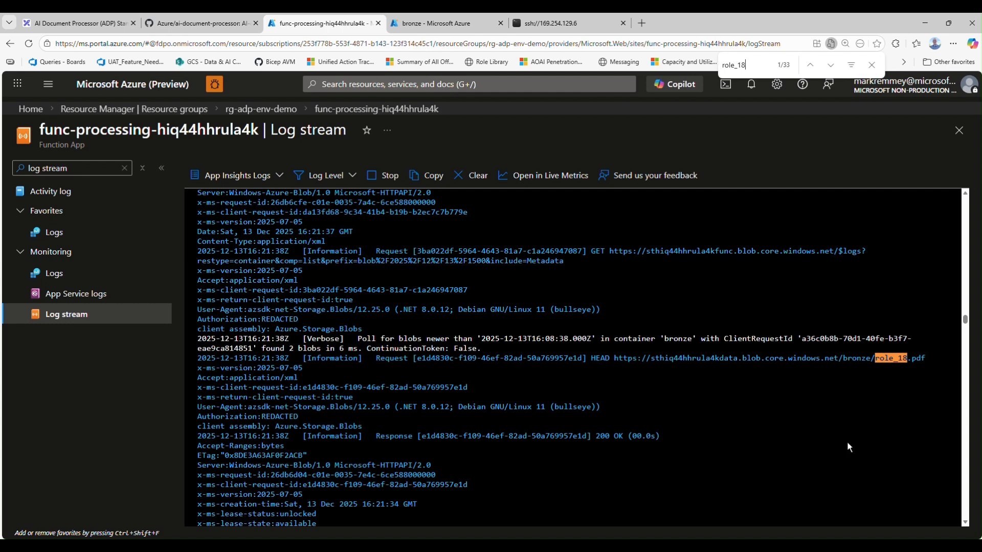
{"action": "left_click", "coordinate": [831, 68]}
Examine the log entries for role_18.pdf, from the blob receipt warning through the blob trigger to the process_blob orchestration
{"action": "scroll", "coordinate": [607, 486], "scroll_direction": "down", "scroll_amount": 3}
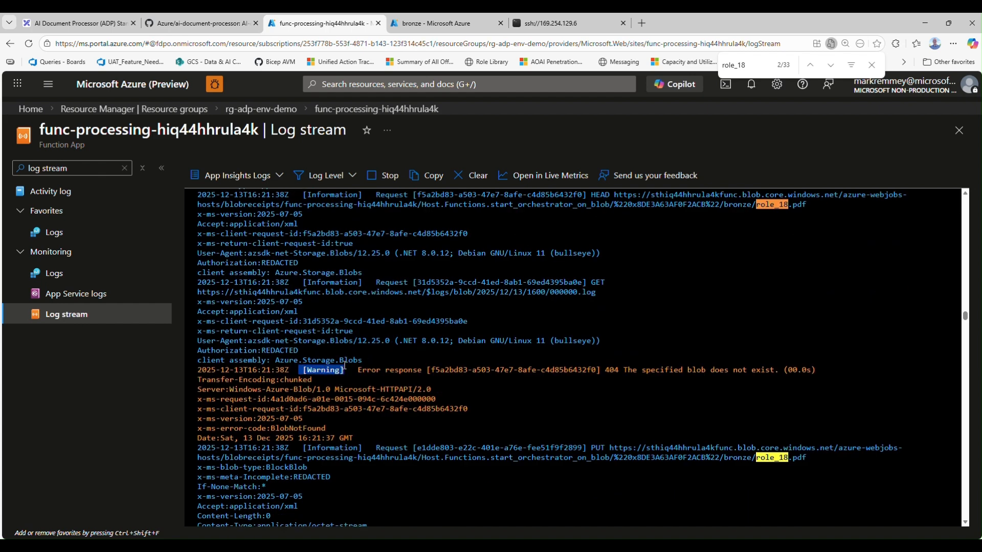
{"action": "left_click_drag", "start_coordinate": [344, 366], "coordinate": [305, 371]}
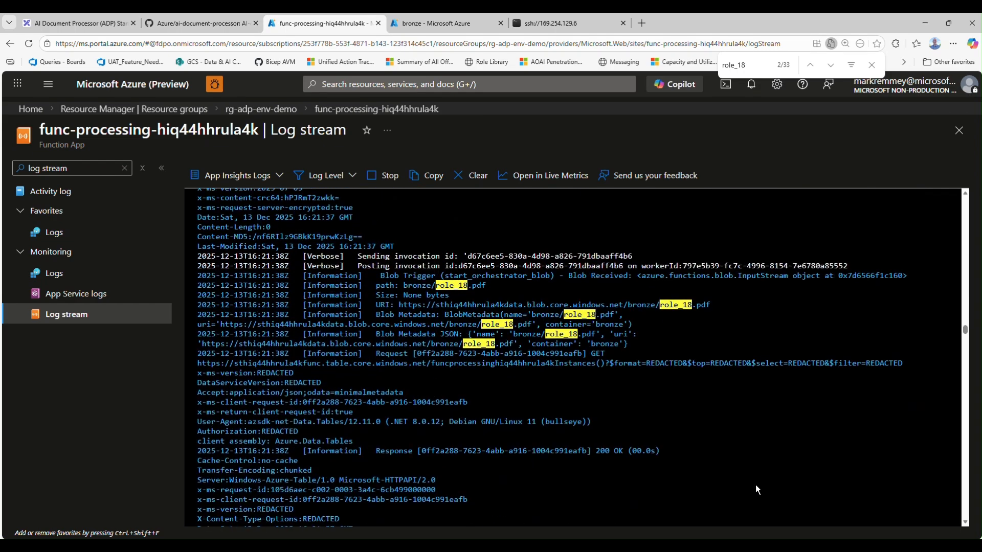
{"action": "left_click_drag", "start_coordinate": [424, 283], "coordinate": [486, 287]}
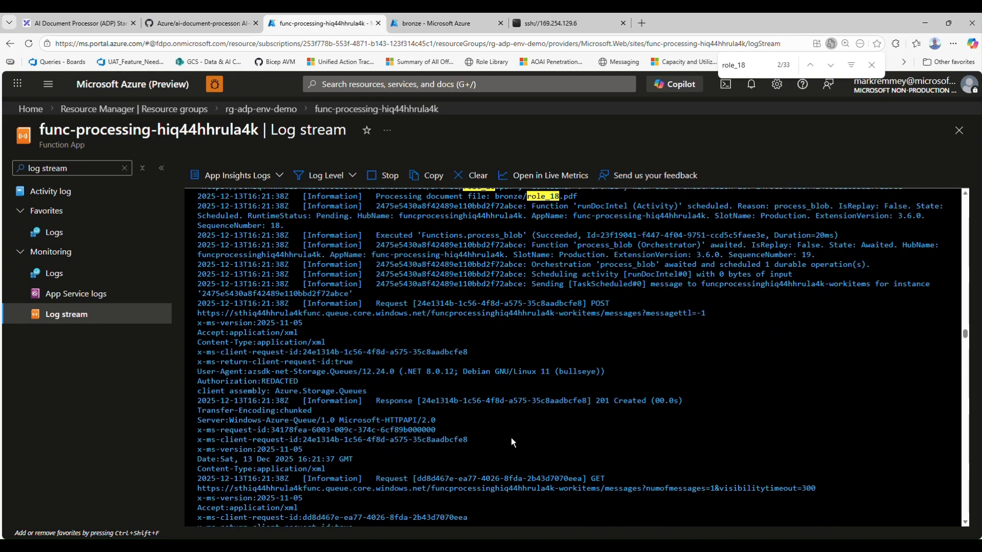
Follow the role_18.pdf log entries from the scheduled runDocIntel activity through to the completed document analysis
{"action": "scroll", "coordinate": [511, 437], "scroll_direction": "down", "scroll_amount": 5}
{"action": "scroll", "coordinate": [512, 438], "scroll_direction": "up", "scroll_amount": 6}
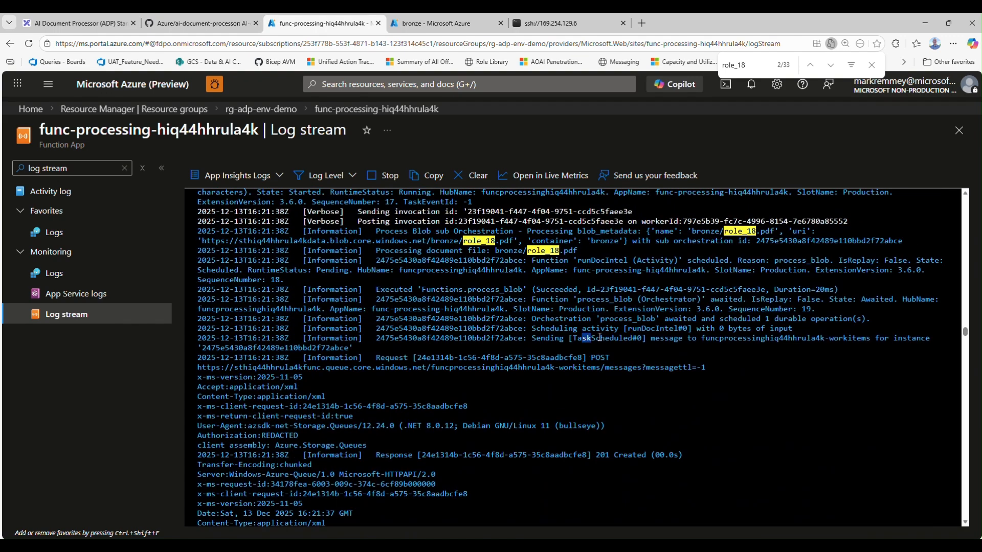
{"action": "left_click", "coordinate": [634, 350]}
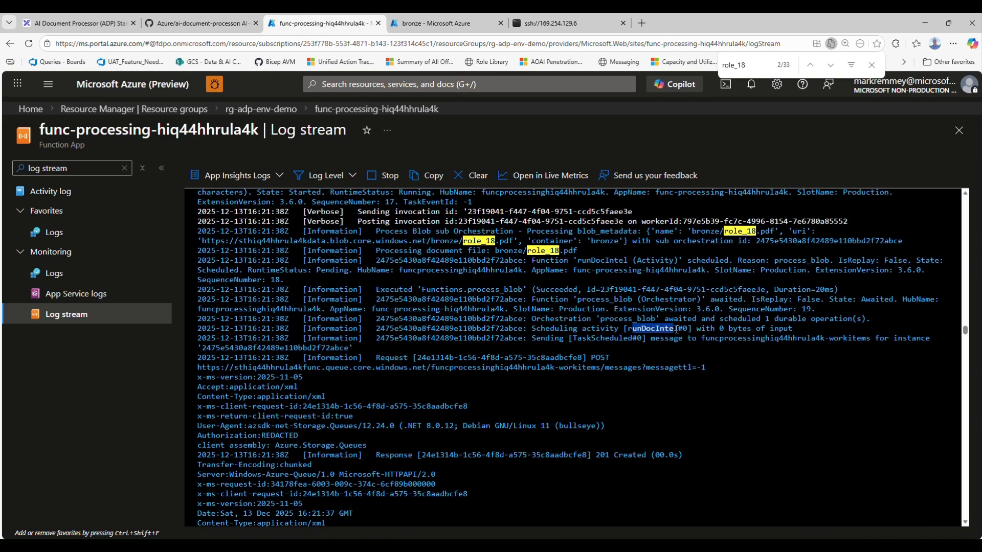
{"action": "scroll", "coordinate": [622, 384], "scroll_direction": "down", "scroll_amount": 10}
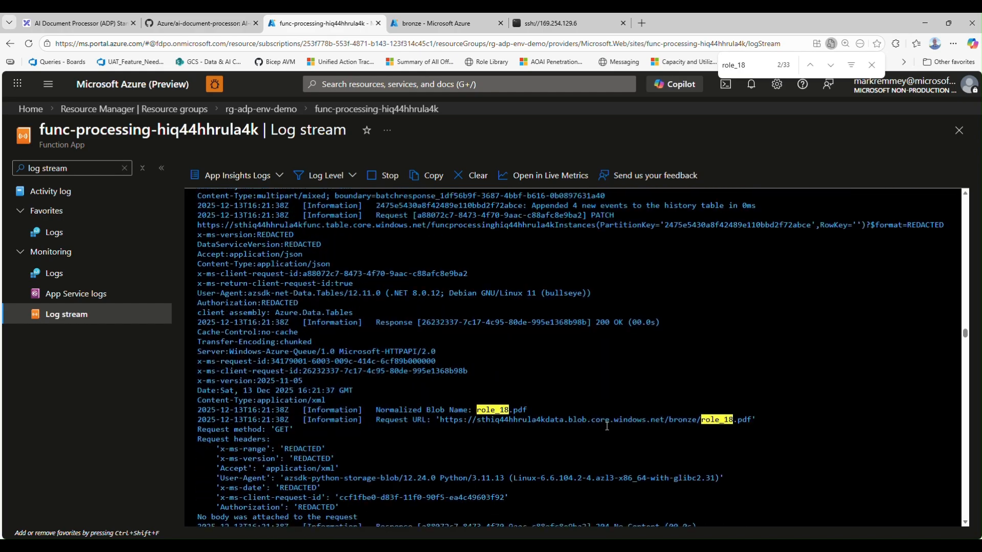
{"action": "scroll", "coordinate": [607, 426], "scroll_direction": "down", "scroll_amount": 10}
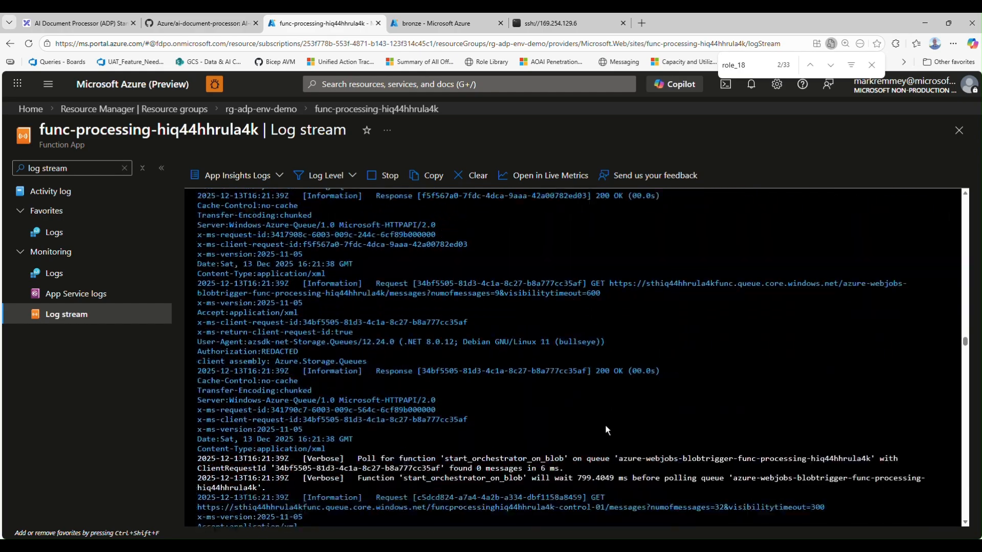
{"action": "scroll", "coordinate": [605, 430], "scroll_direction": "down", "scroll_amount": 10}
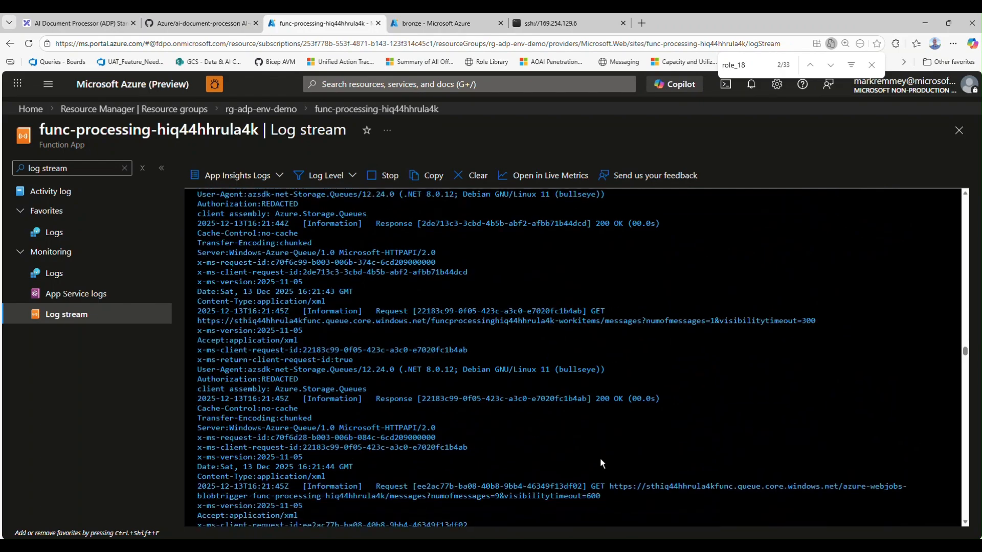
{"action": "scroll", "coordinate": [600, 464], "scroll_direction": "down", "scroll_amount": 10}
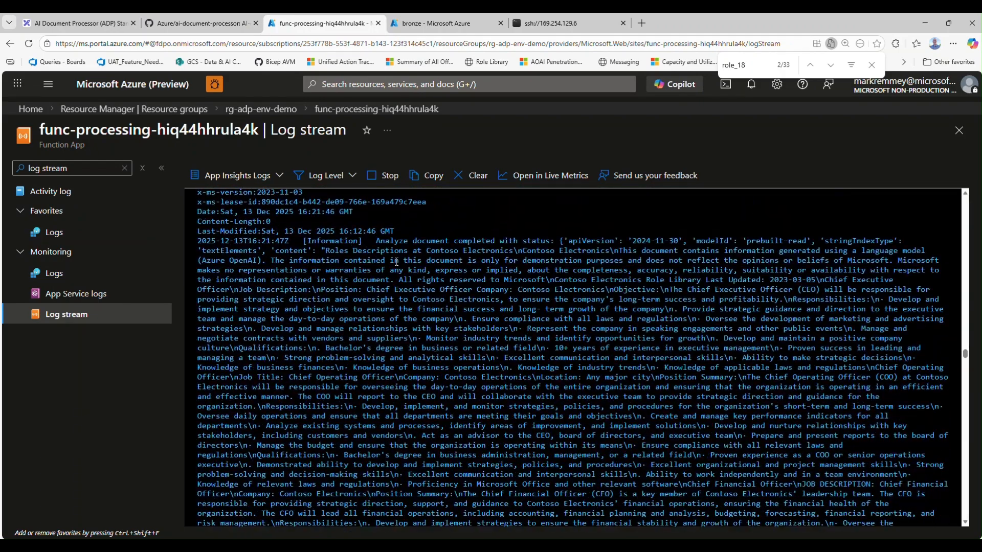
Examine the text extracted from role_18.pdf in the document analysis log entry, including the Chief Executive Officer description
{"action": "left_click_drag", "start_coordinate": [379, 238], "coordinate": [430, 271]}
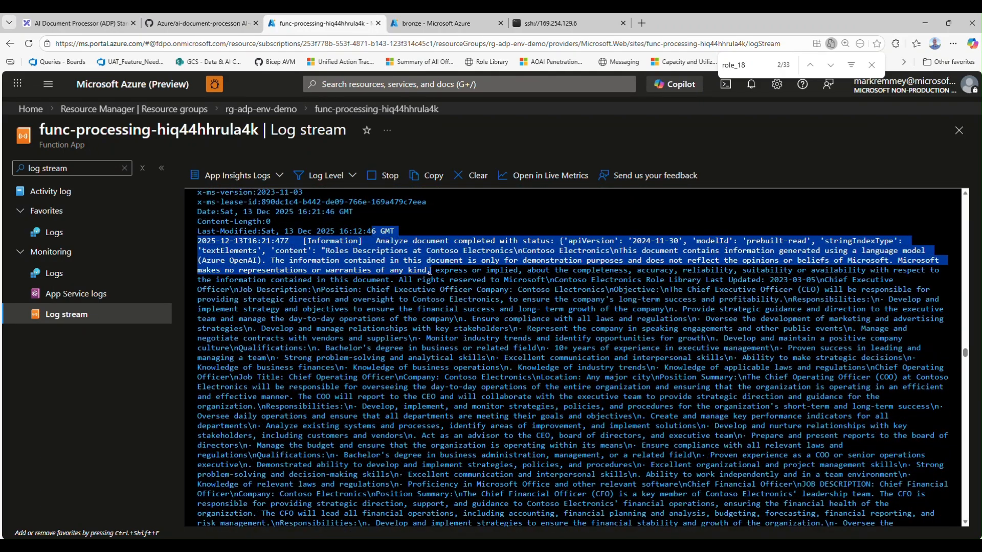
{"action": "left_click", "coordinate": [430, 271]}
{"action": "scroll", "coordinate": [430, 271], "scroll_direction": "down", "scroll_amount": 1}
{"action": "left_click_drag", "start_coordinate": [311, 258], "coordinate": [609, 374]}
{"action": "scroll", "coordinate": [579, 432], "scroll_direction": "up", "scroll_amount": 2}
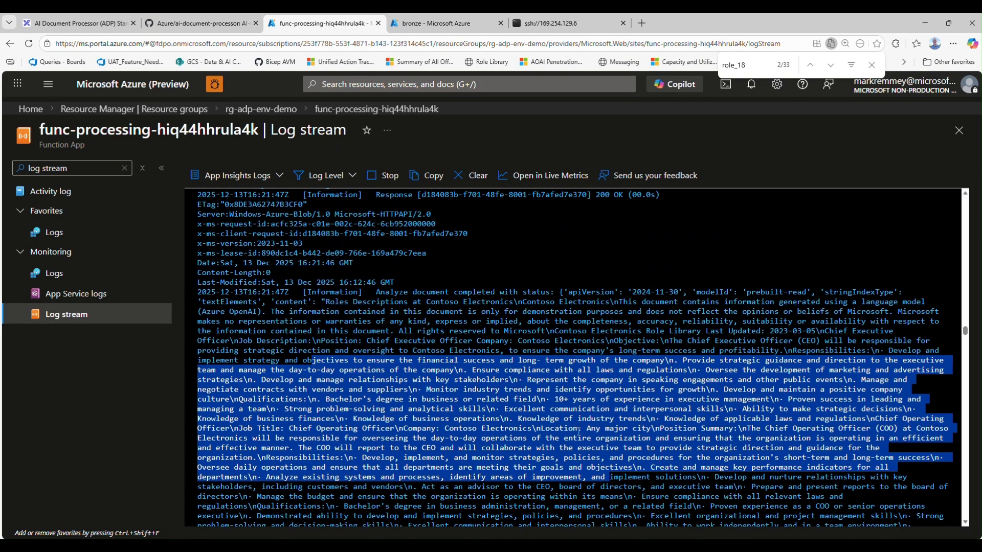
{"action": "scroll", "coordinate": [340, 327], "scroll_direction": "down", "scroll_amount": 1}
{"action": "left_click_drag", "start_coordinate": [271, 261], "coordinate": [349, 271]}
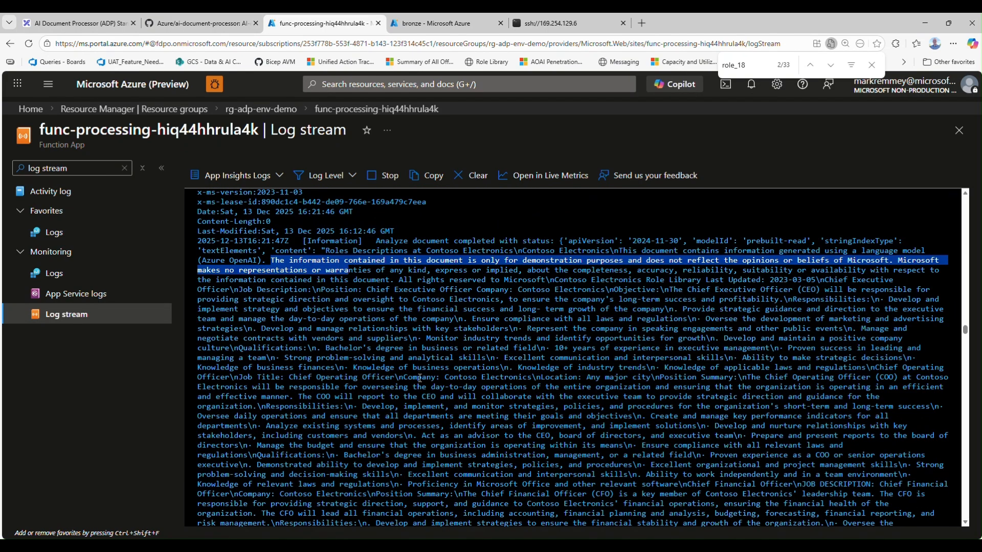
{"action": "left_click_drag", "start_coordinate": [670, 289], "coordinate": [819, 289]}
{"action": "scroll", "coordinate": [674, 396], "scroll_direction": "down", "scroll_amount": 1}
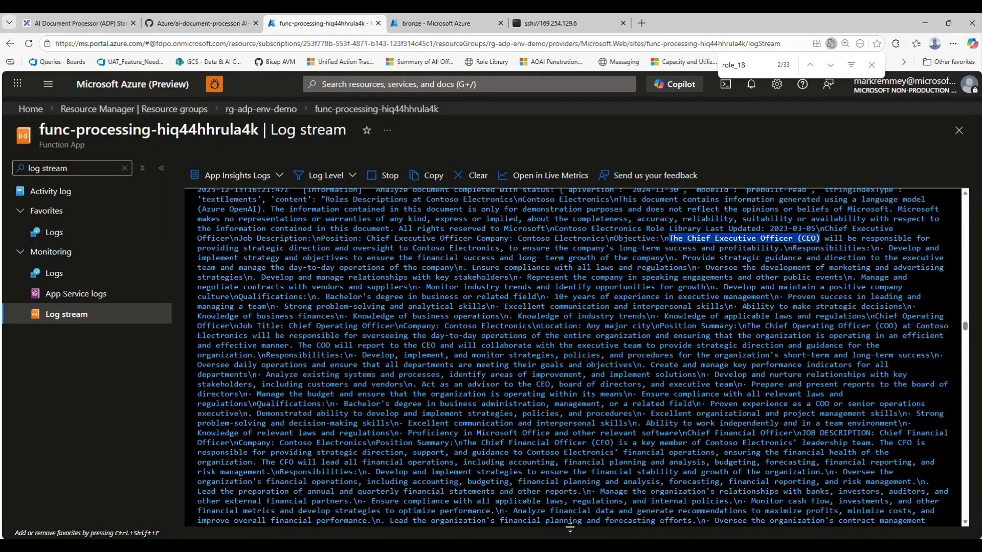
{"action": "left_click_drag", "start_coordinate": [526, 443], "coordinate": [615, 440]}
{"action": "scroll", "coordinate": [576, 411], "scroll_direction": "down", "scroll_amount": 20}
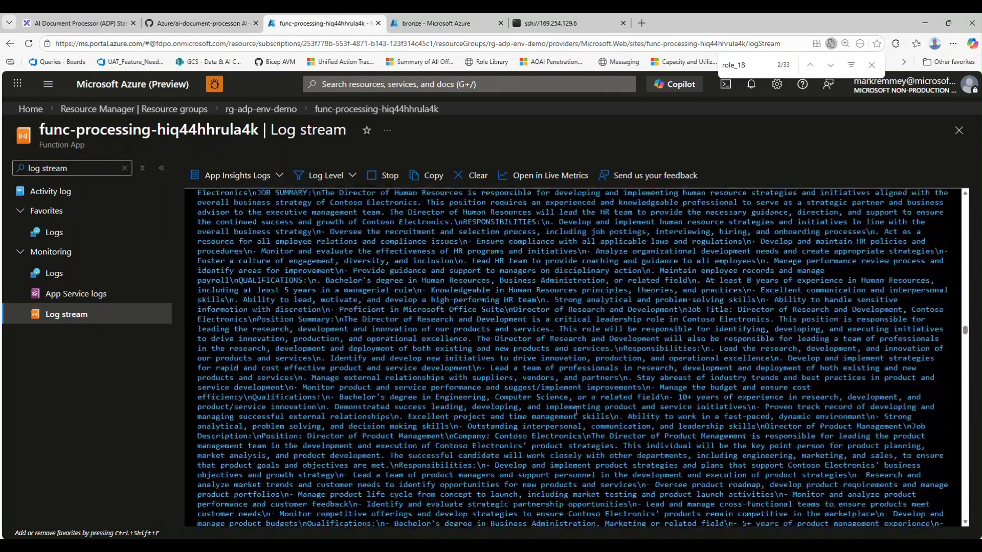
Examine the log entries that follow the document analysis, including the large-message storage requests and the extracted role descriptions
{"action": "scroll", "coordinate": [576, 411], "scroll_direction": "down", "scroll_amount": 20}
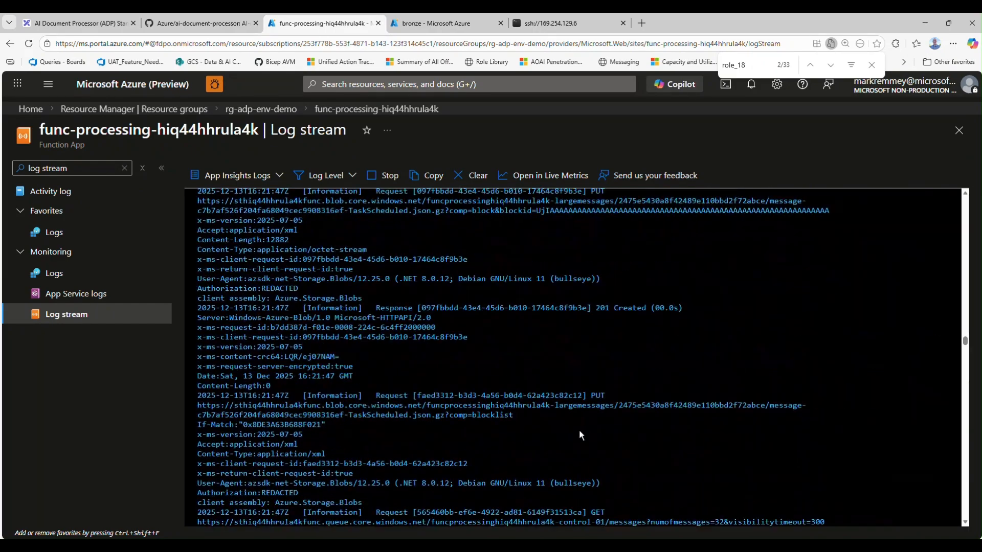
{"action": "scroll", "coordinate": [580, 435], "scroll_direction": "down", "scroll_amount": 10}
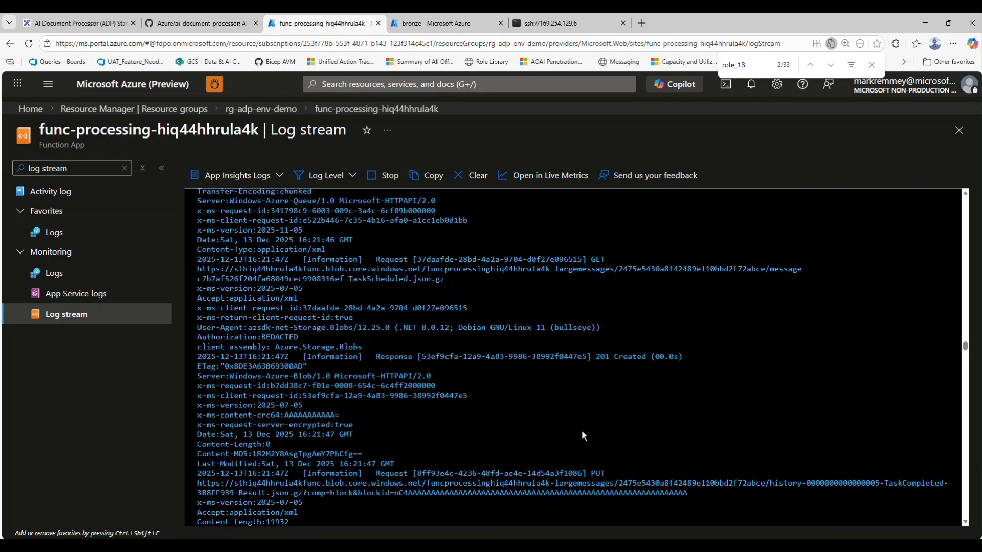
{"action": "scroll", "coordinate": [582, 430], "scroll_direction": "down", "scroll_amount": 10}
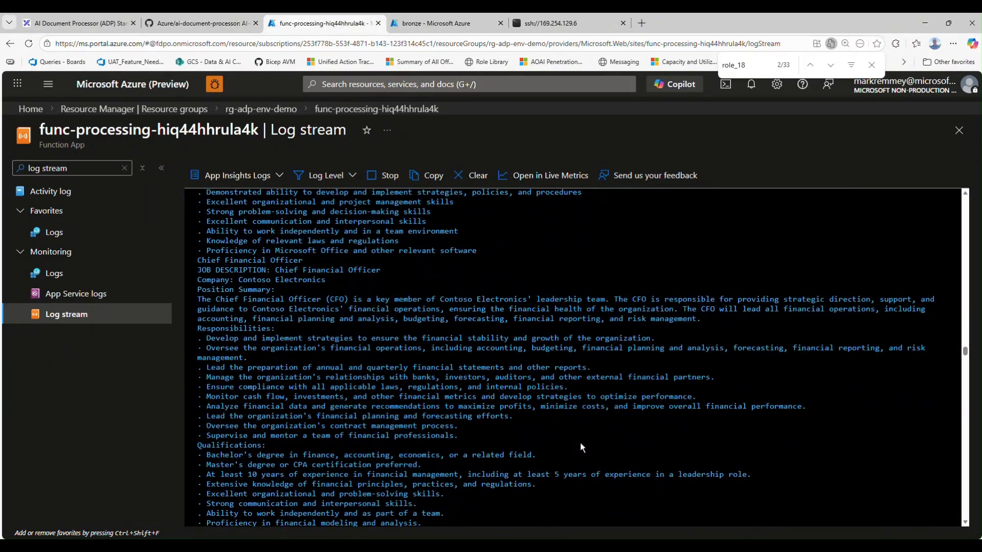
{"action": "scroll", "coordinate": [580, 444], "scroll_direction": "down", "scroll_amount": 10}
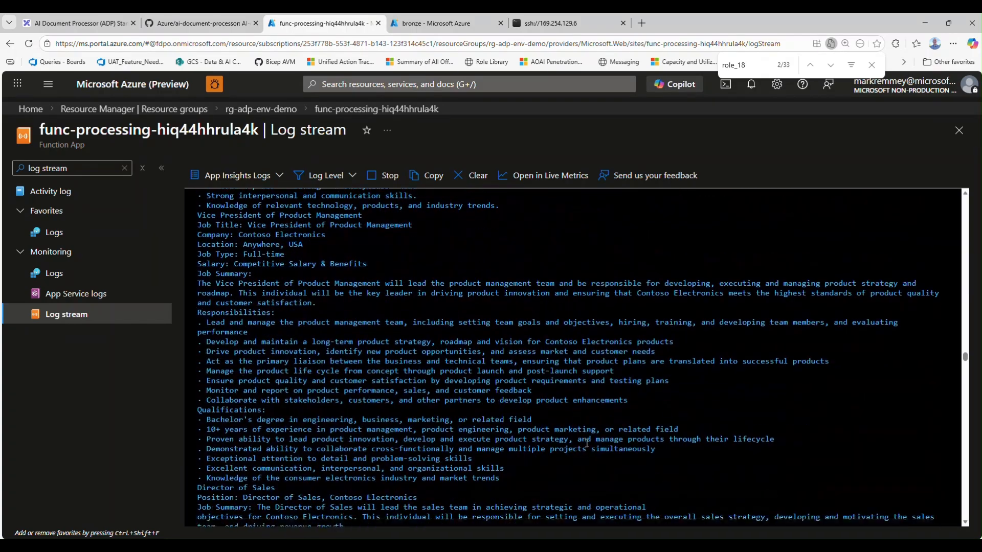
{"action": "scroll", "coordinate": [586, 443], "scroll_direction": "down", "scroll_amount": 10}
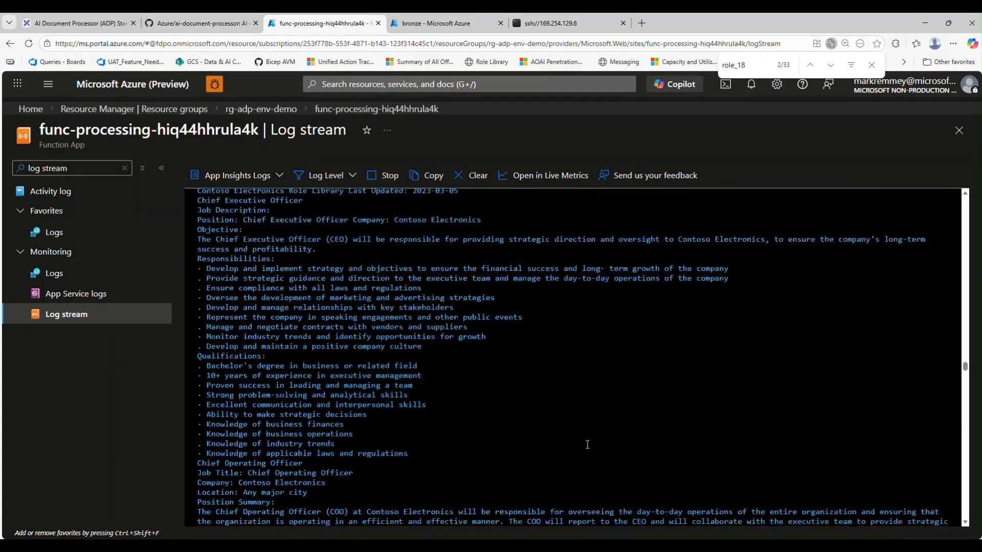
{"action": "scroll", "coordinate": [587, 443], "scroll_direction": "down", "scroll_amount": 10}
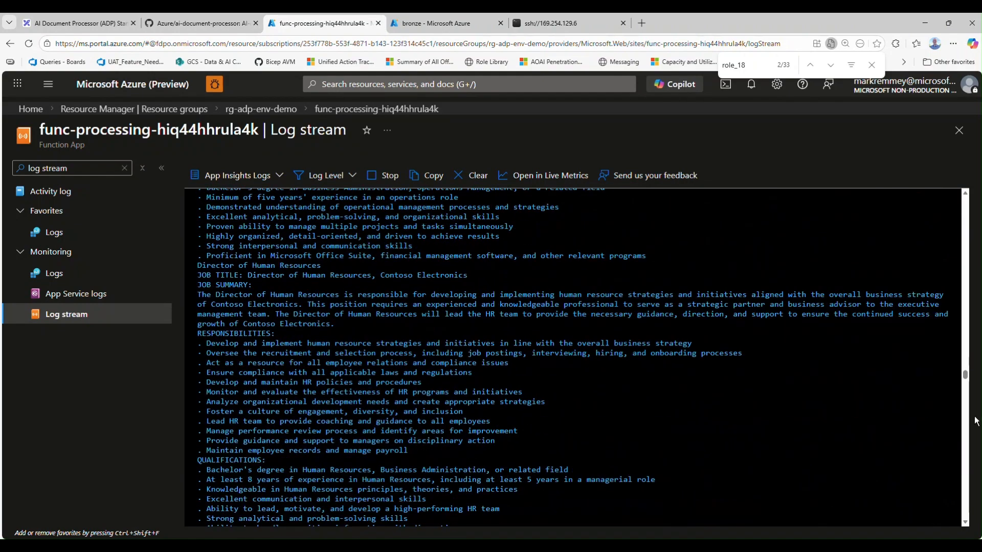
{"action": "left_click_drag", "start_coordinate": [964, 372], "coordinate": [964, 456]}
Close the page search, go to the storage account's silver container in the other portal tab, and open role_18-output.json
{"action": "key", "text": "Escape"}
{"action": "key", "text": "ctrl+Tab"}
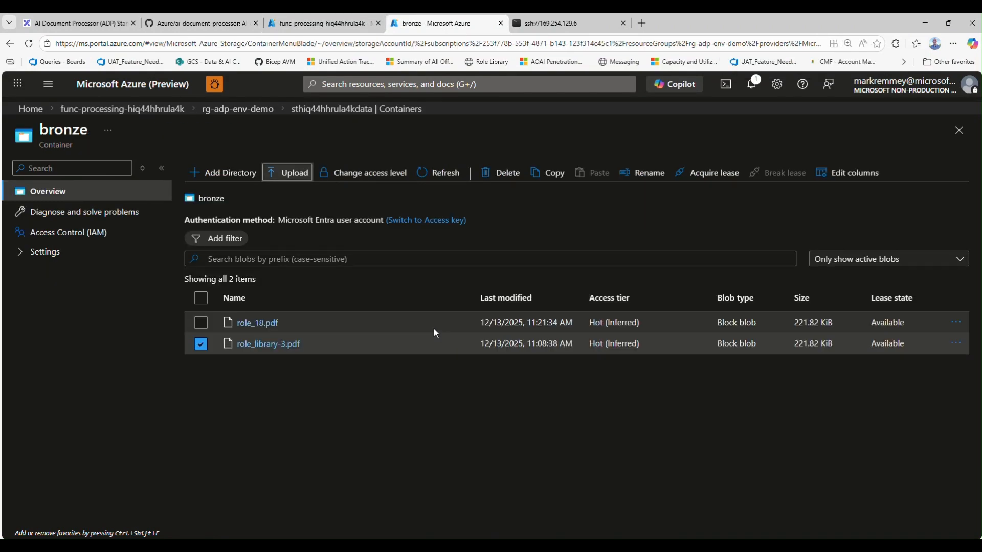
{"action": "left_click", "coordinate": [293, 109]}
{"action": "left_click", "coordinate": [249, 325]}
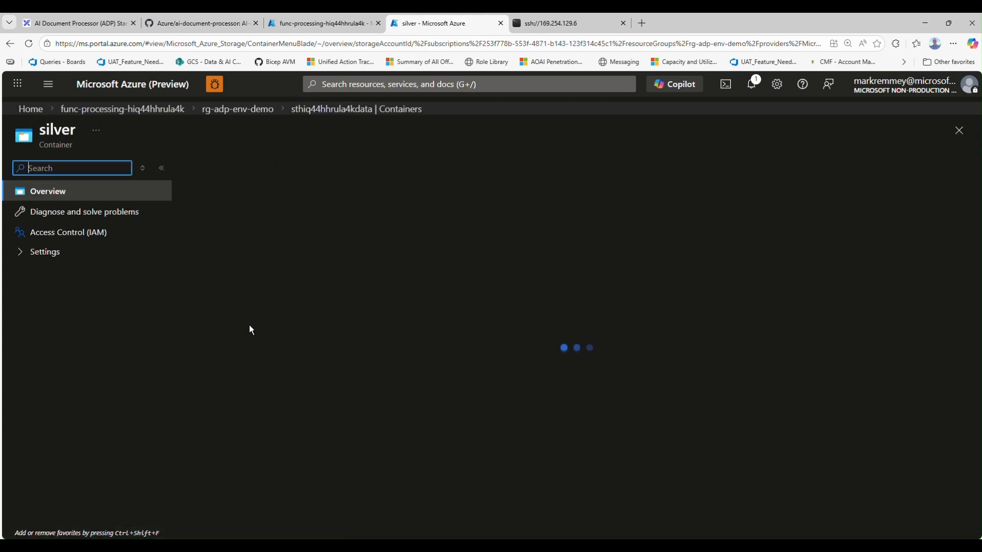
{"action": "left_click", "coordinate": [244, 329]}
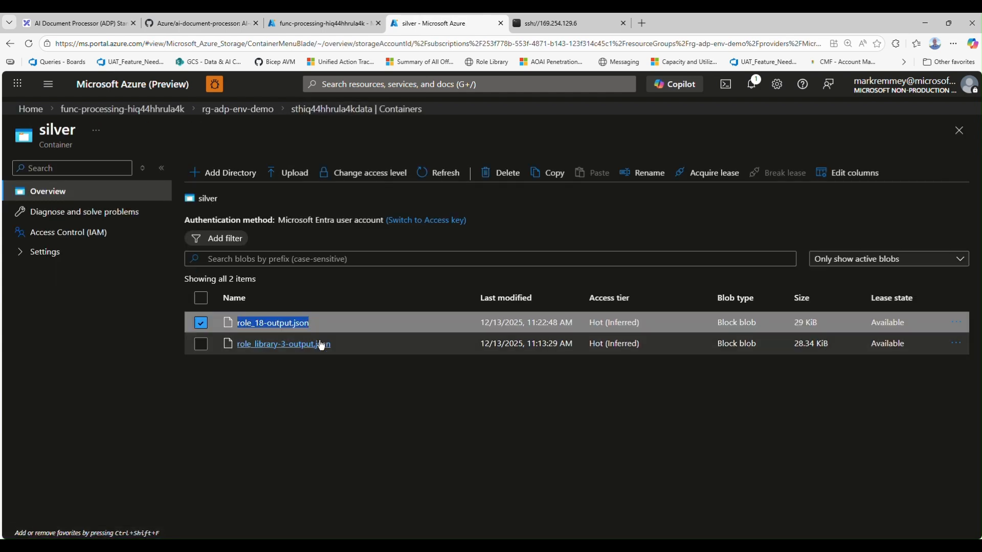
{"action": "left_click", "coordinate": [244, 350]}
{"action": "left_click", "coordinate": [283, 322]}
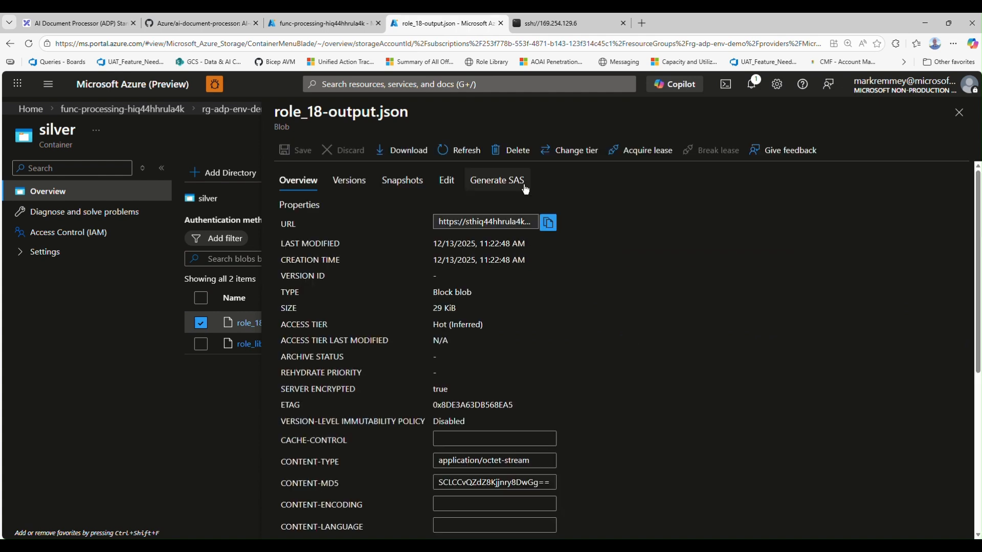
Open the blob's edit view, then download role_18-output.json and open the downloaded file
{"action": "left_click", "coordinate": [441, 180]}
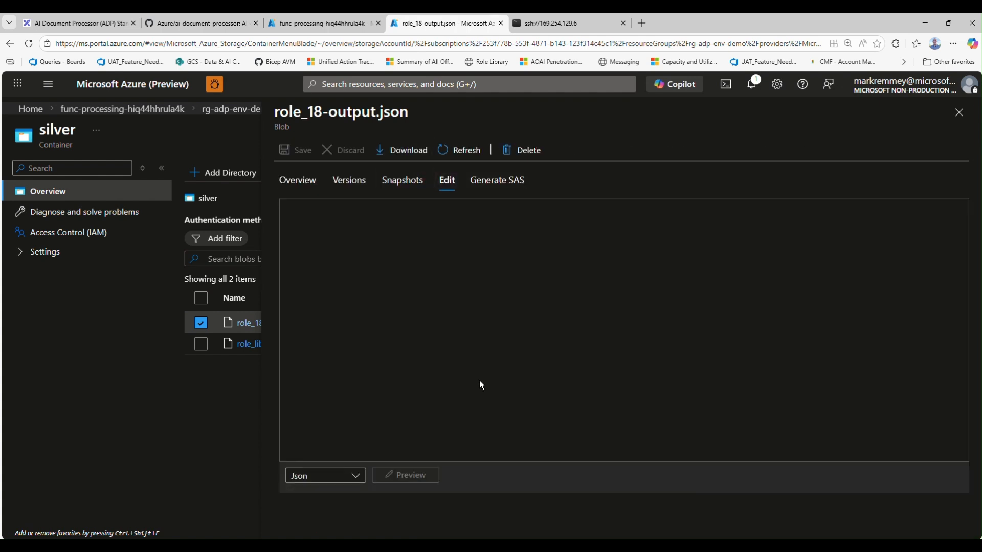
{"action": "left_click", "coordinate": [405, 150]}
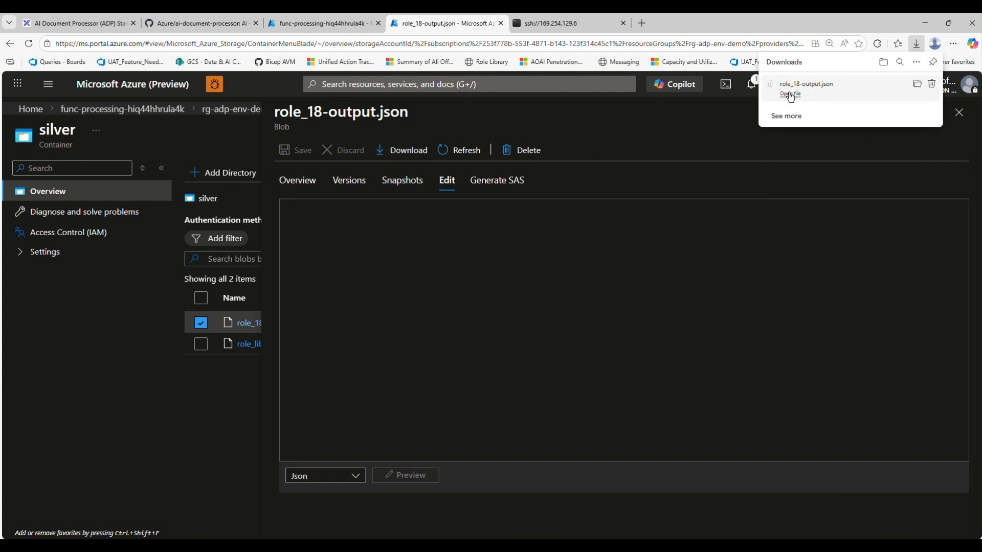
{"action": "left_click", "coordinate": [790, 94]}
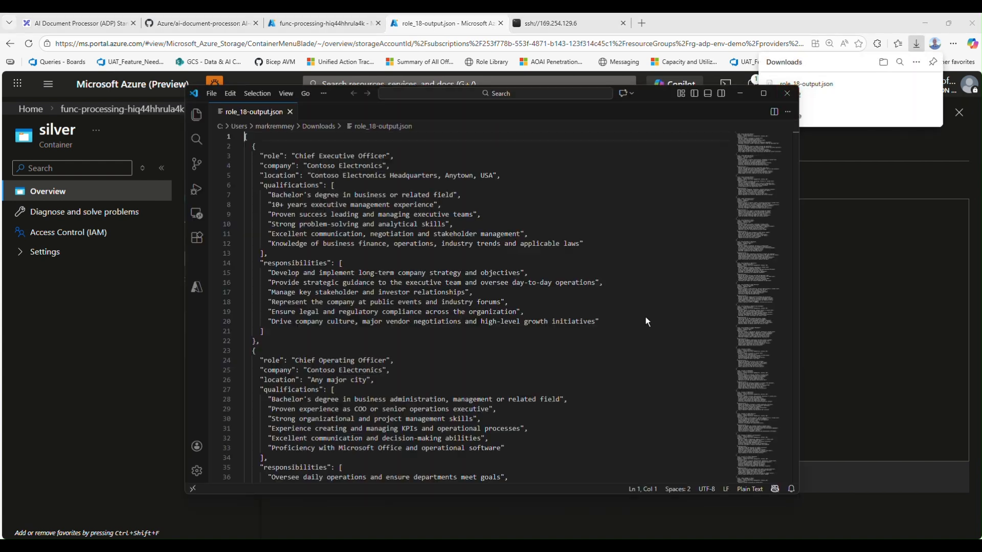
Review the role and qualifications fields of the first JSON entry, then leave the file and return to the silver container
{"action": "left_click_drag", "start_coordinate": [268, 156], "coordinate": [328, 156]}
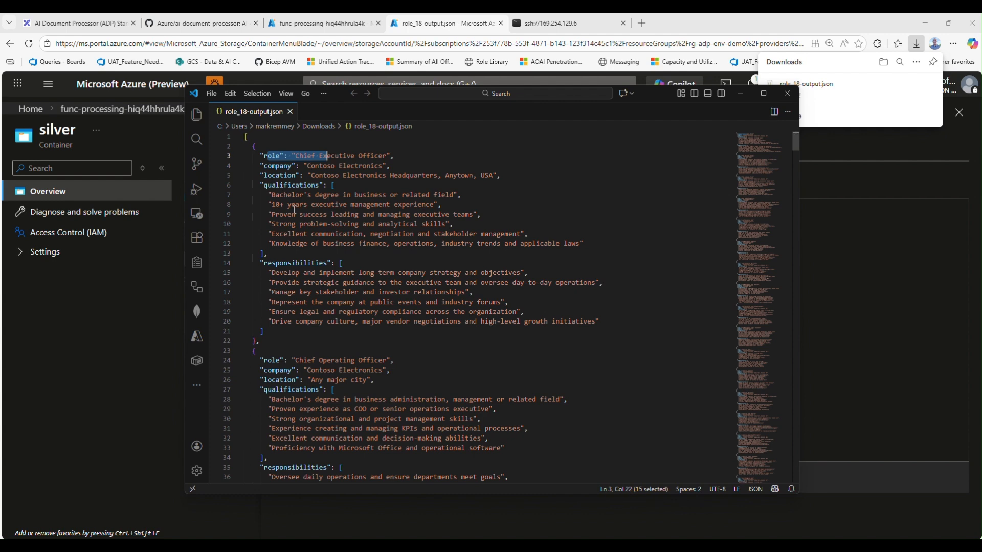
{"action": "left_click_drag", "start_coordinate": [267, 185], "coordinate": [321, 182]}
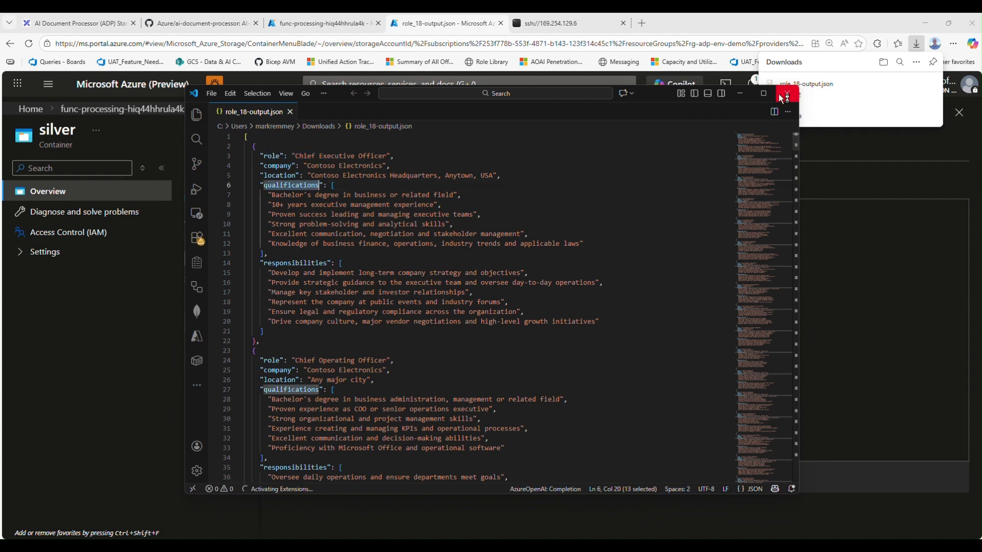
{"action": "key", "text": "alt+Tab"}
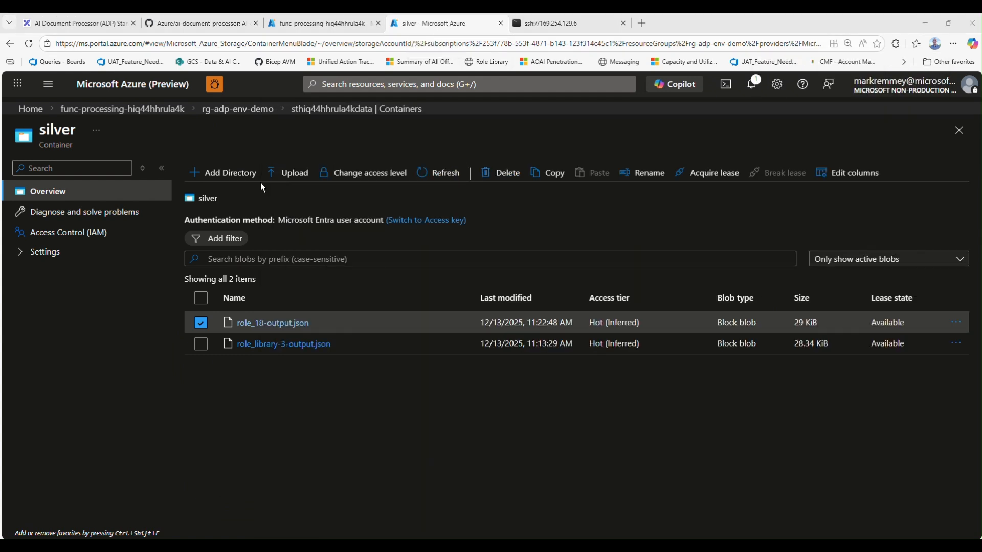
Return to the storage account's bronze container and view its blob upload form, closing it without uploading anything
{"action": "left_click", "coordinate": [338, 110]}
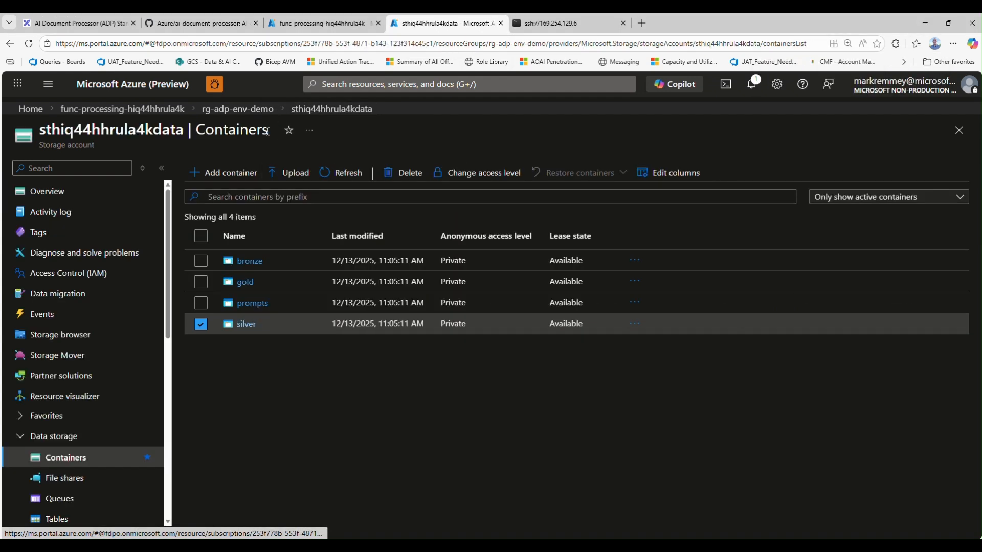
{"action": "left_click", "coordinate": [256, 259]}
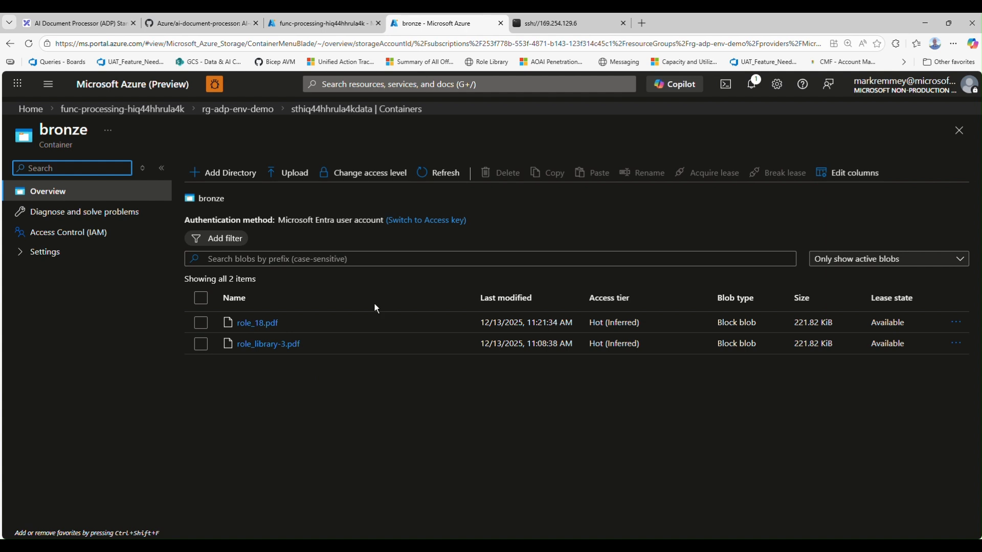
{"action": "left_click", "coordinate": [288, 175]}
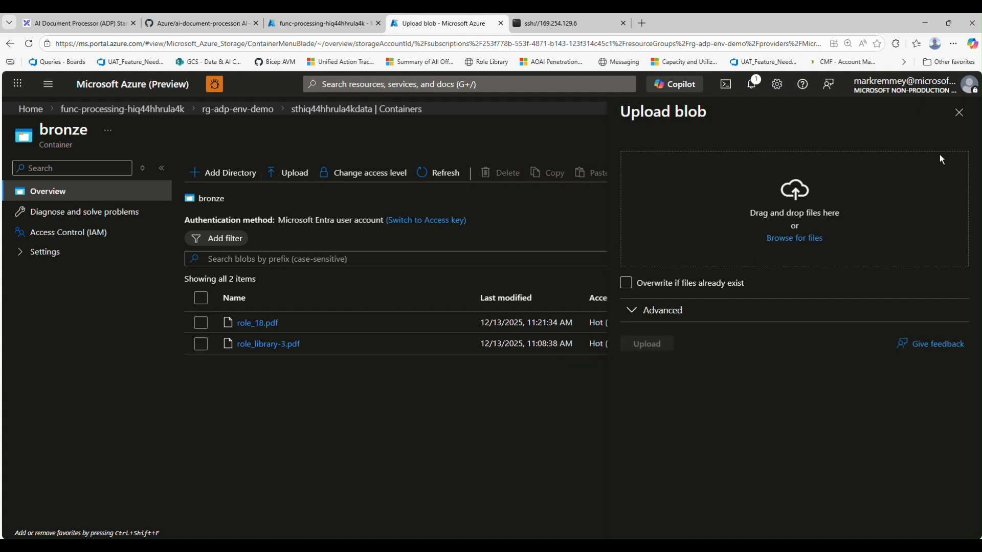
{"action": "left_click", "coordinate": [959, 113]}
Switch to function_app.py in VS Code and examine process_blob's audio_extensions, document_extensions and AOAI_MULTI_MODAL branch
{"action": "mouse_move", "coordinate": [567, 546]}
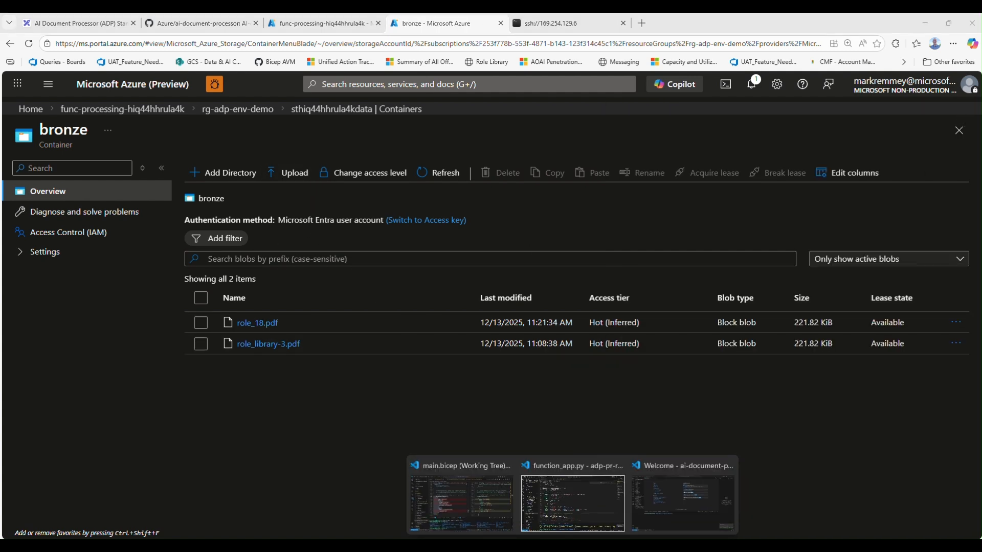
{"action": "left_click", "coordinate": [614, 507]}
{"action": "scroll", "coordinate": [370, 384], "scroll_direction": "down", "scroll_amount": 20}
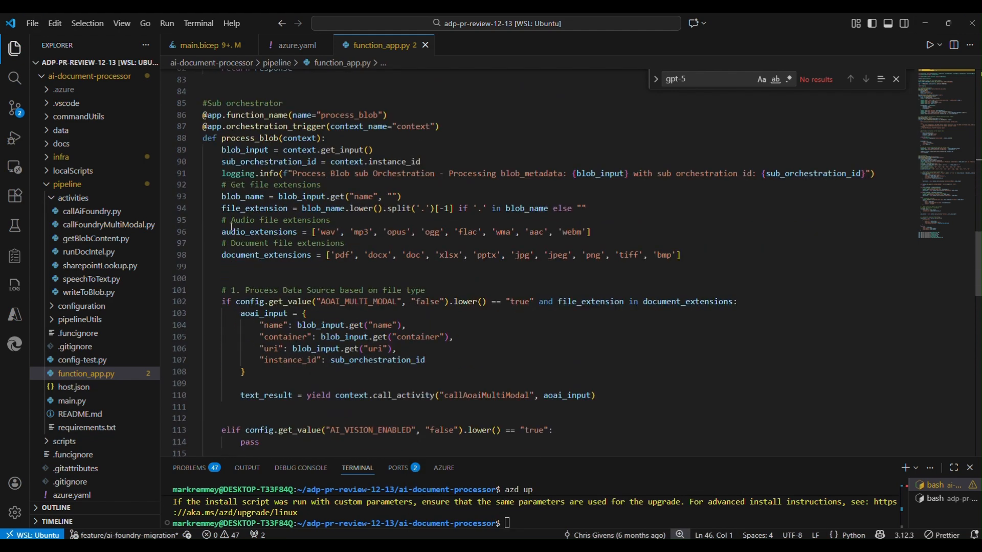
{"action": "left_click_drag", "start_coordinate": [221, 231], "coordinate": [289, 232]}
{"action": "left_click_drag", "start_coordinate": [221, 254], "coordinate": [312, 256]}
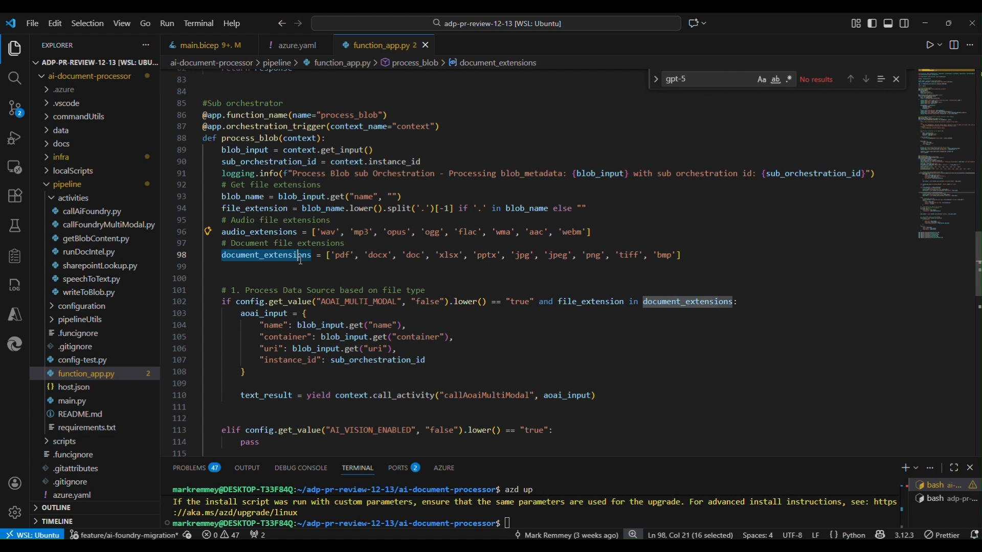
{"action": "scroll", "coordinate": [347, 362], "scroll_direction": "down", "scroll_amount": 2}
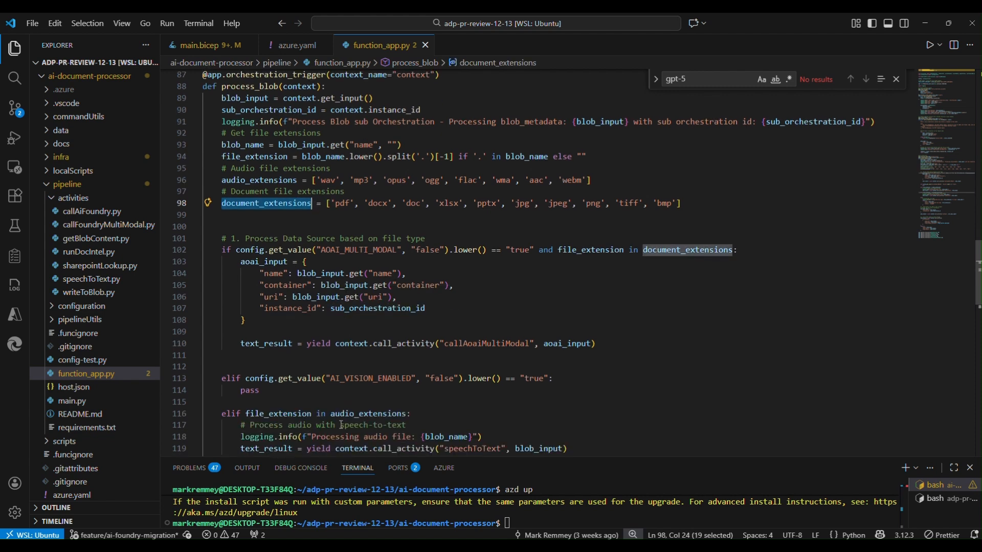
{"action": "scroll", "coordinate": [337, 426], "scroll_direction": "down", "scroll_amount": 1}
{"action": "left_click_drag", "start_coordinate": [317, 226], "coordinate": [347, 226]}
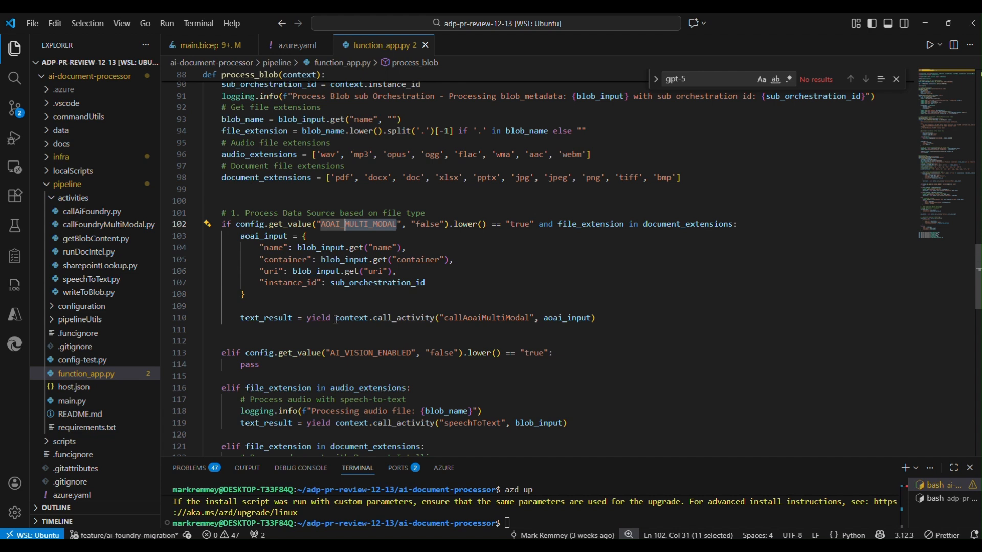
{"action": "scroll", "coordinate": [336, 319], "scroll_direction": "up", "scroll_amount": 1}
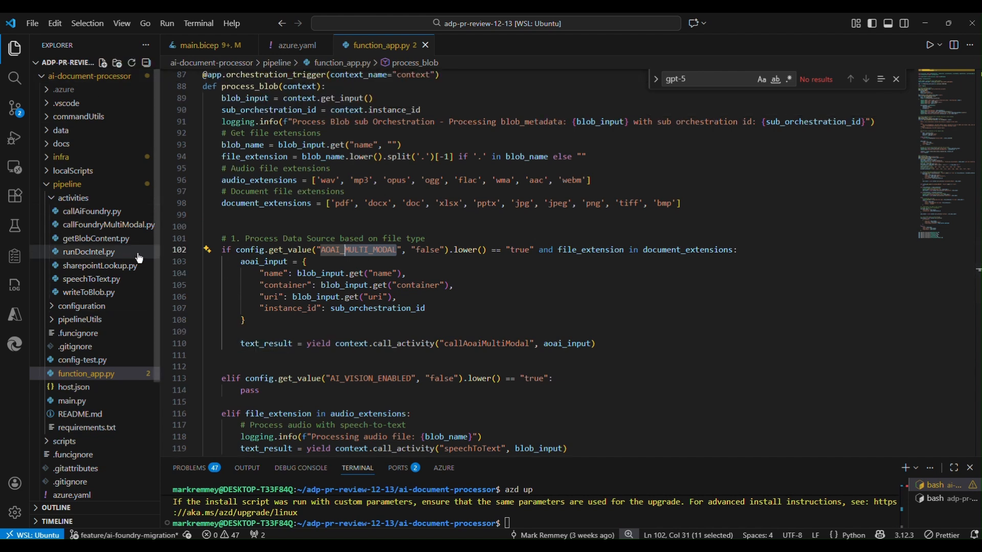